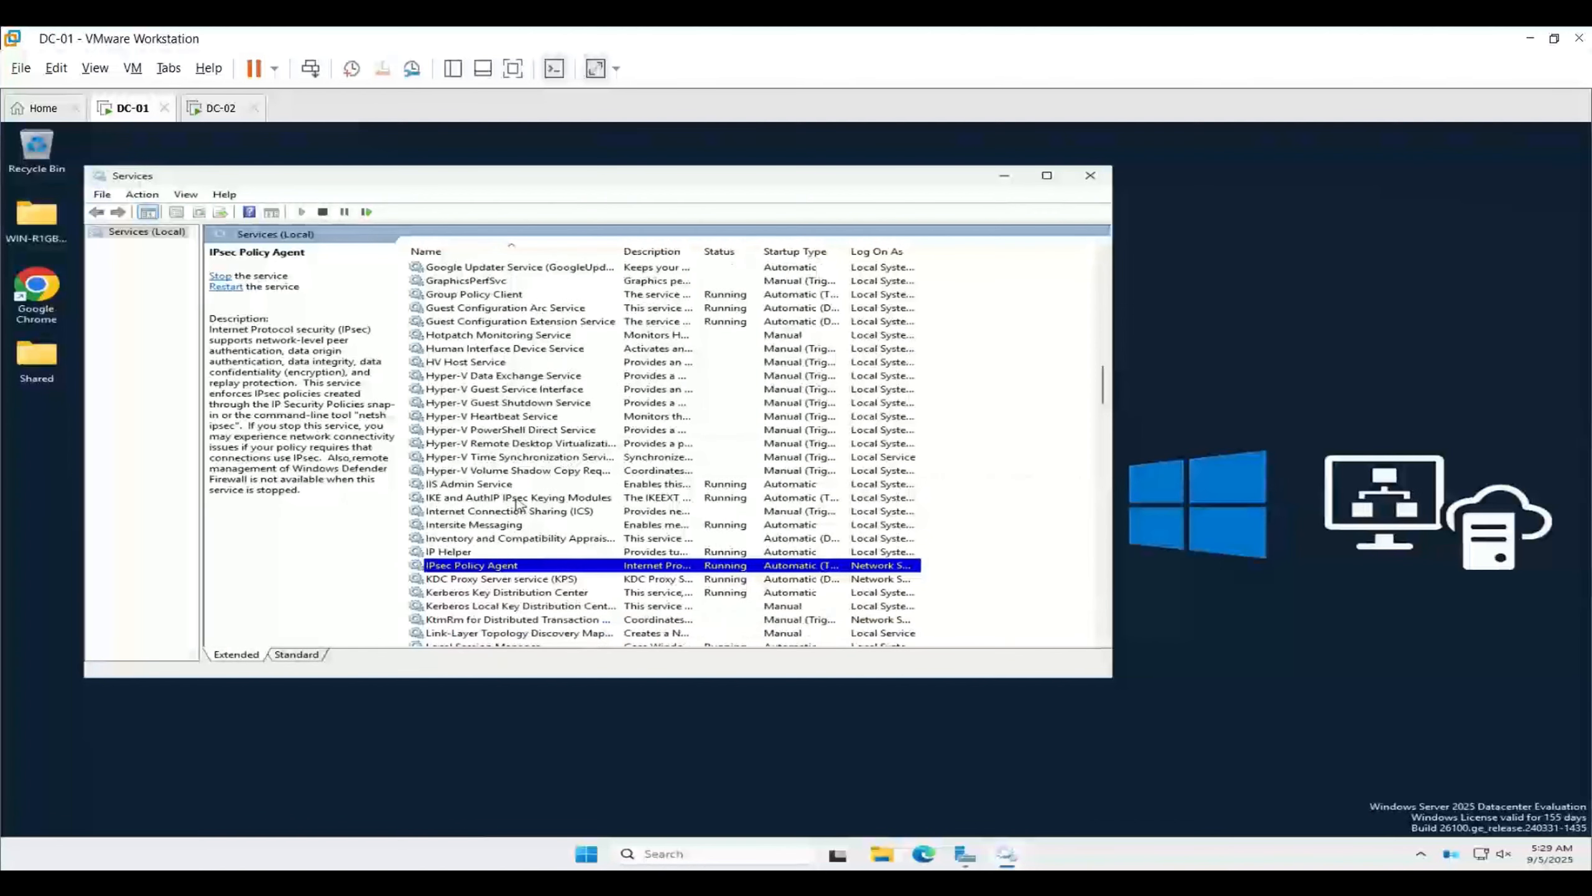
- Check that the IKE and AuthIP IPsec Keying Modules and IPsec Policy Agent services are running, and close the Services window
left_click(521, 498)
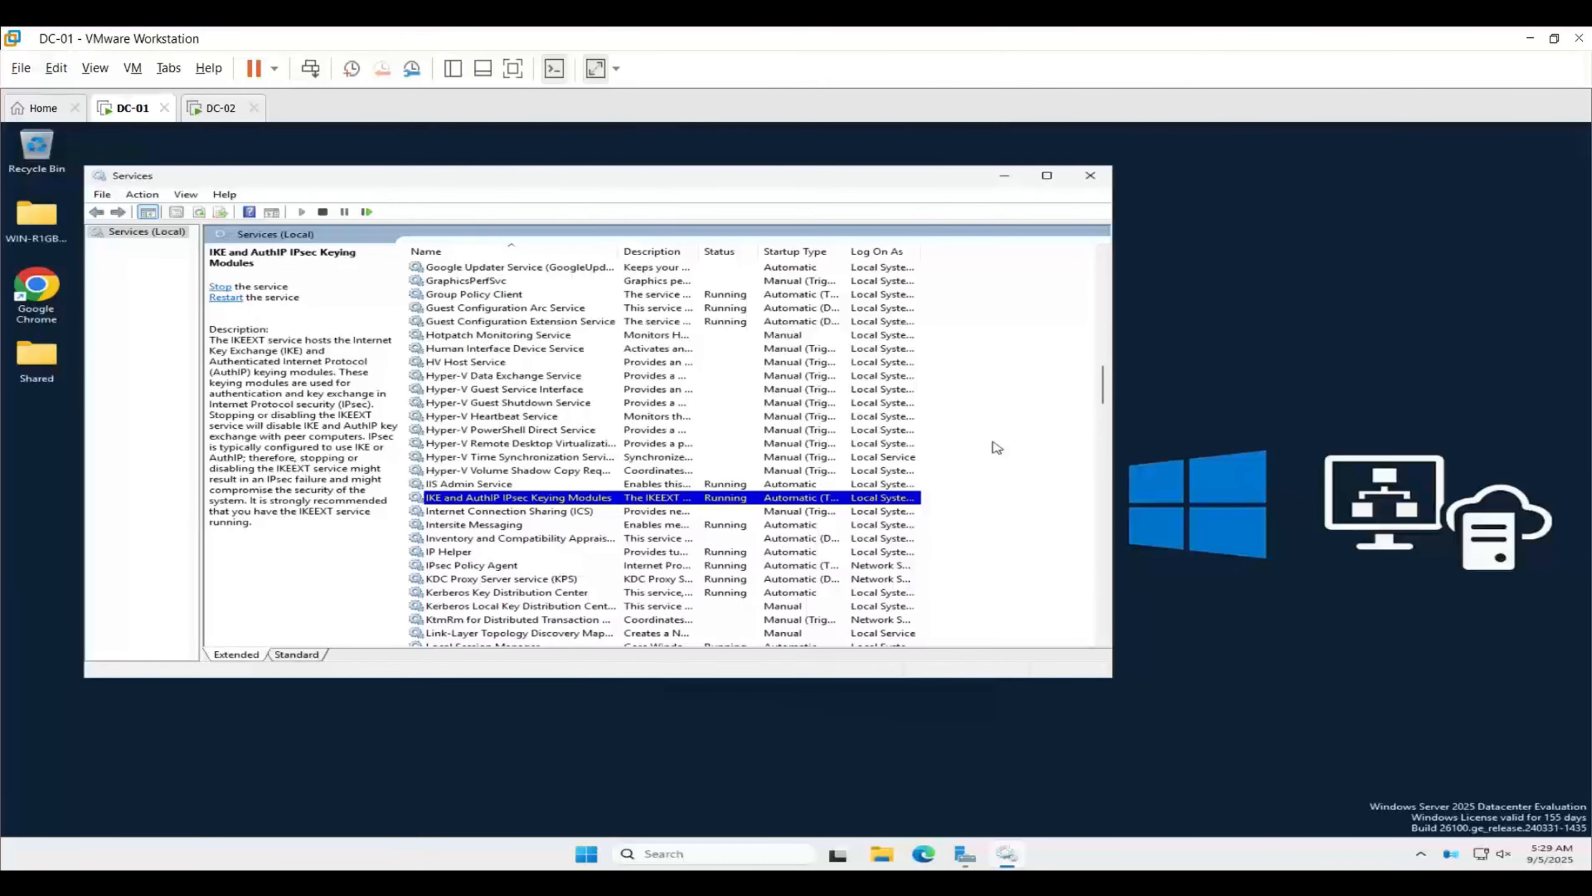
left_click(530, 554)
left_click(541, 565)
left_click(1018, 542)
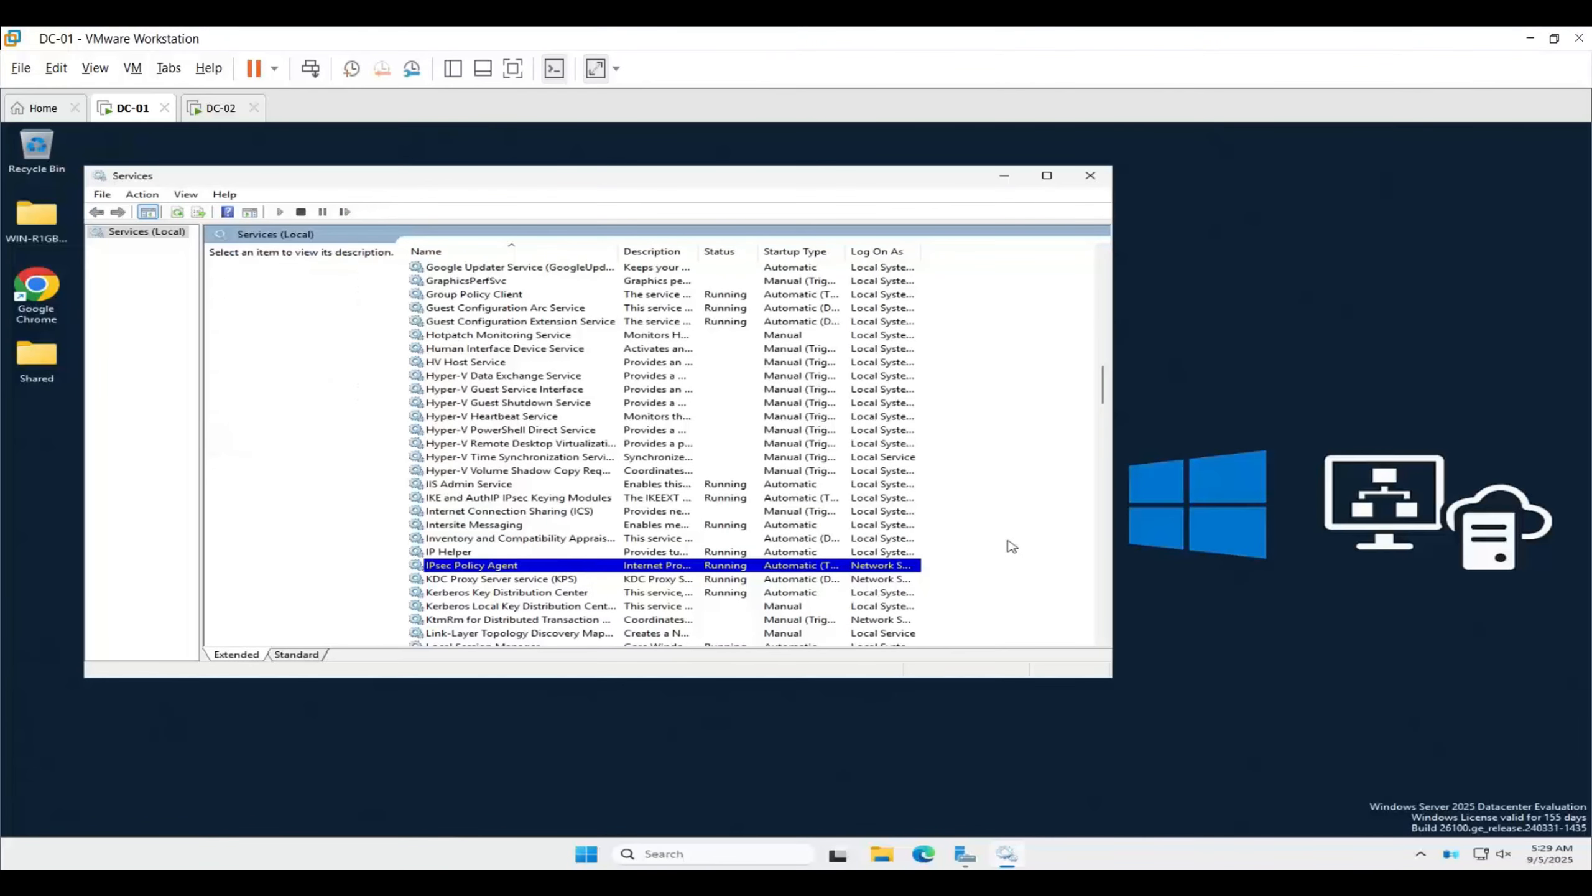
left_click(1099, 176)
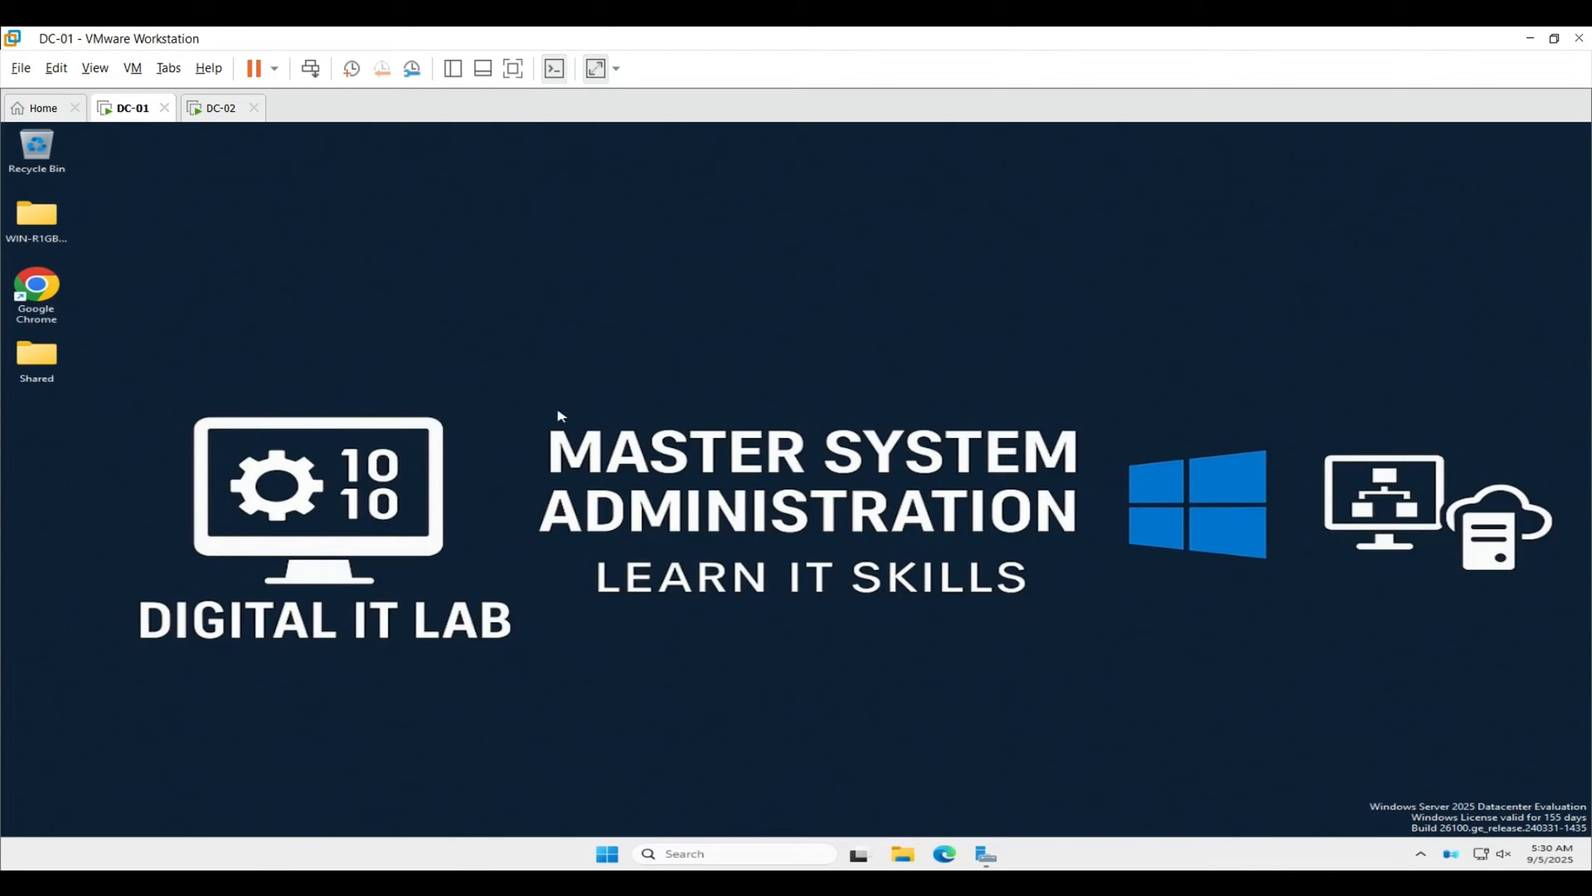
- Open the Group Policy Management console from Server Manager
left_click(985, 854)
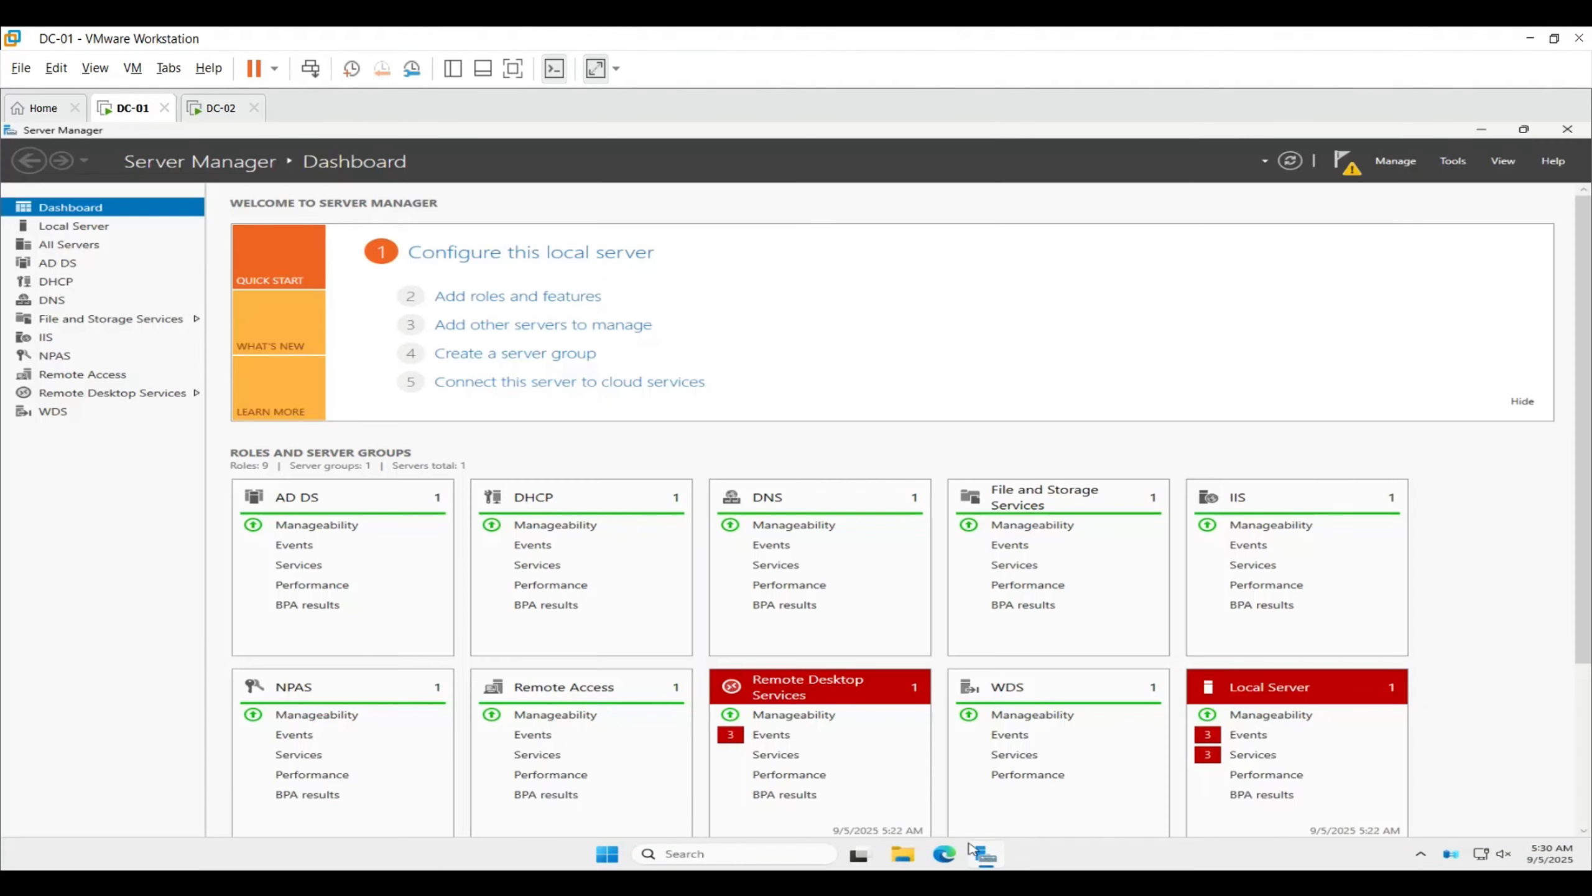
left_click(1454, 165)
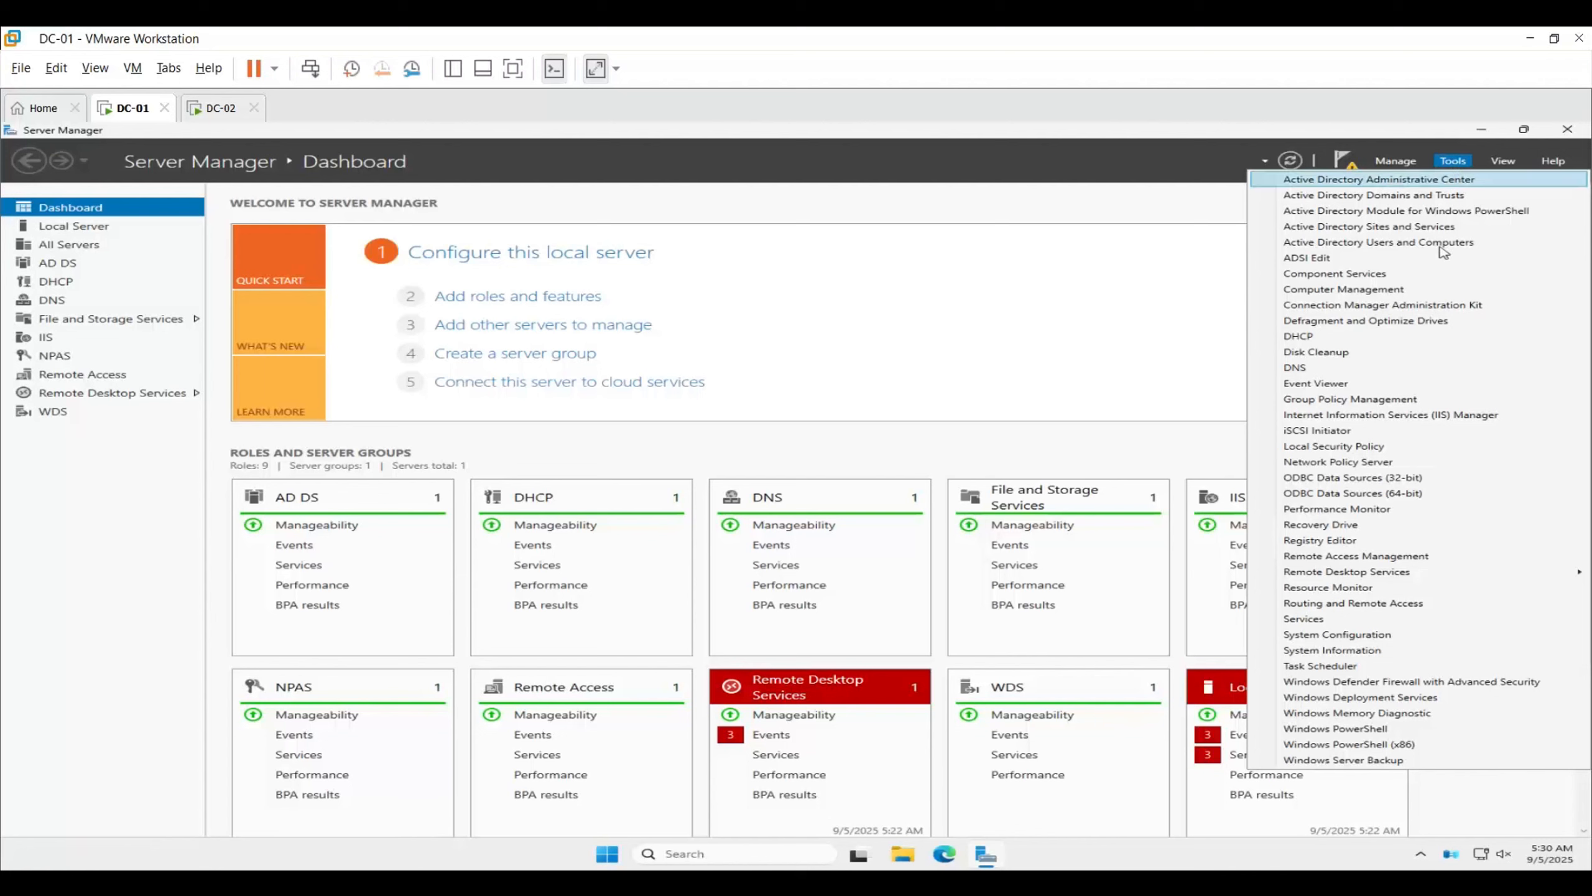
left_click(1428, 400)
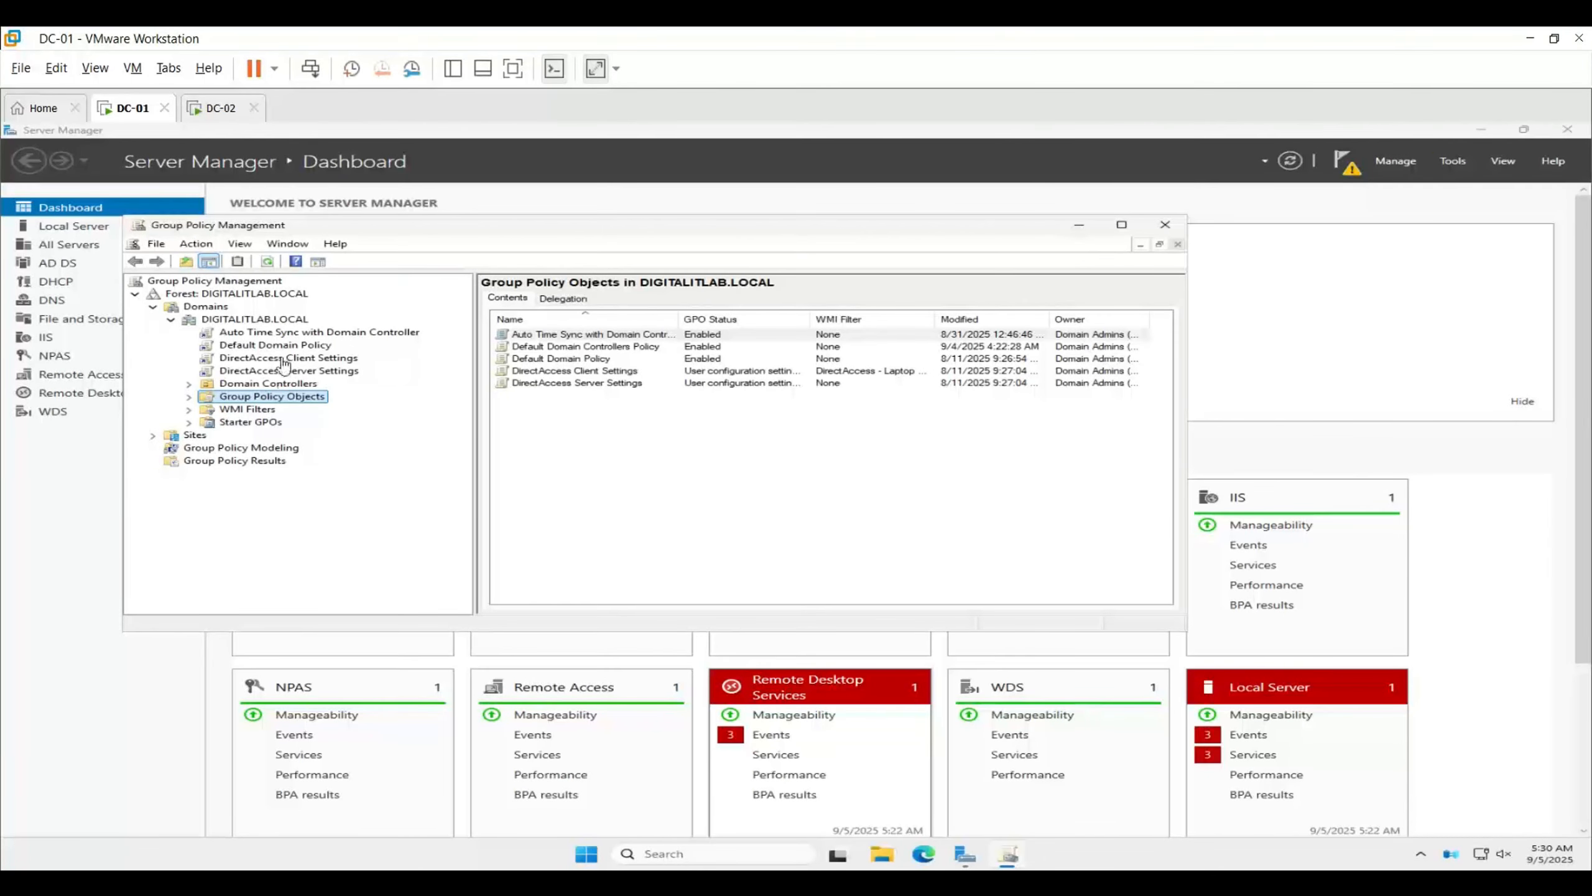
- Create a GPO named IPsec-DC01-DC02-ServertoServer in the DIGITALITLAB.LOCAL domain and link it there
right_click(283, 321)
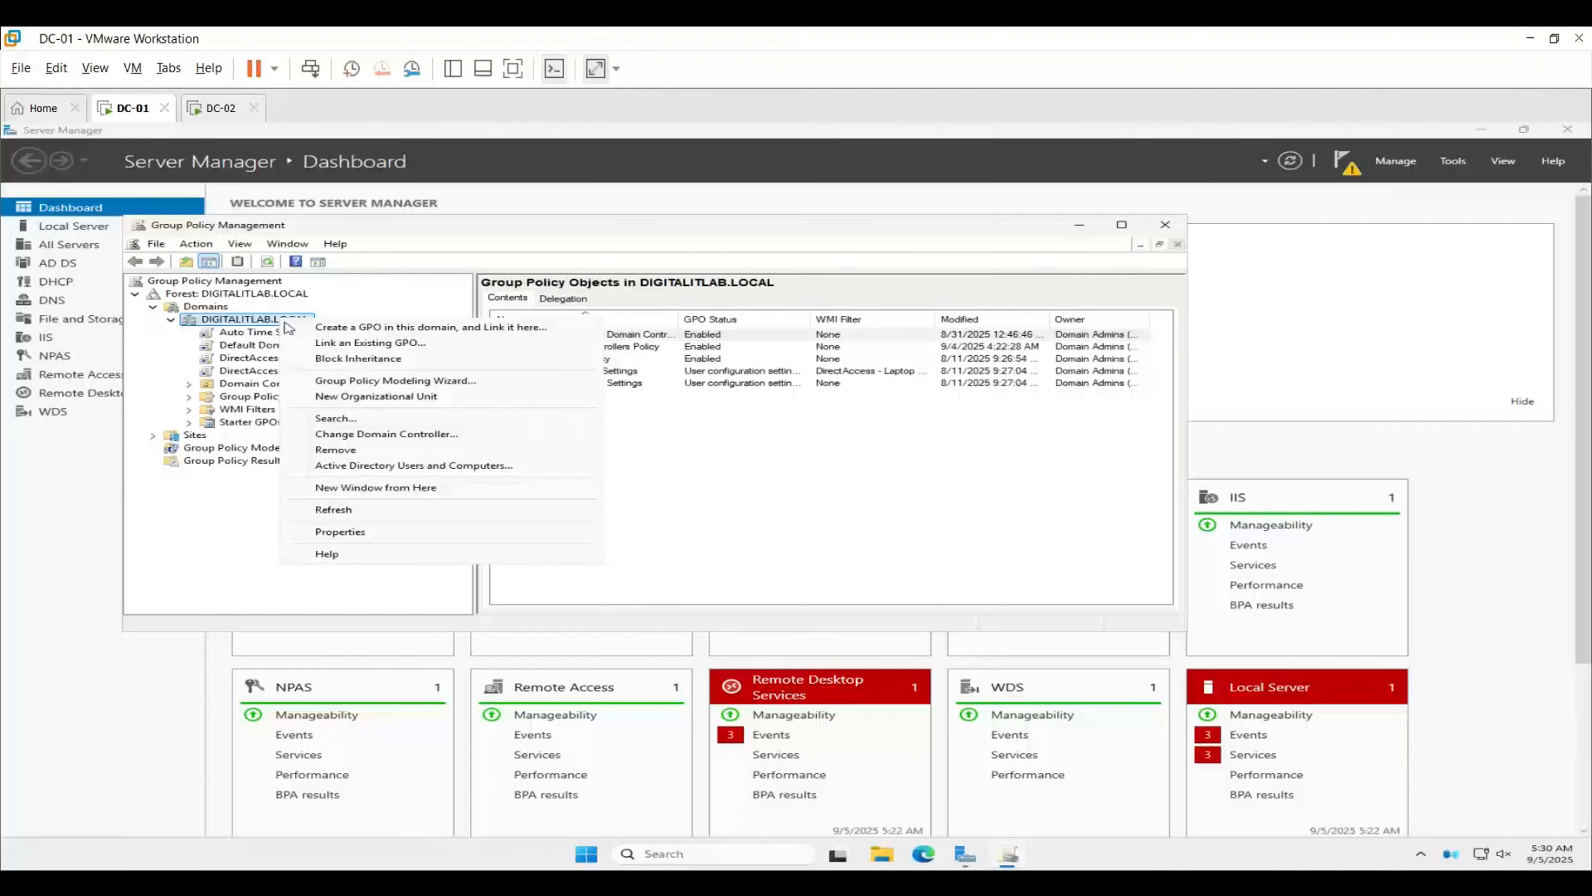
left_click(337, 333)
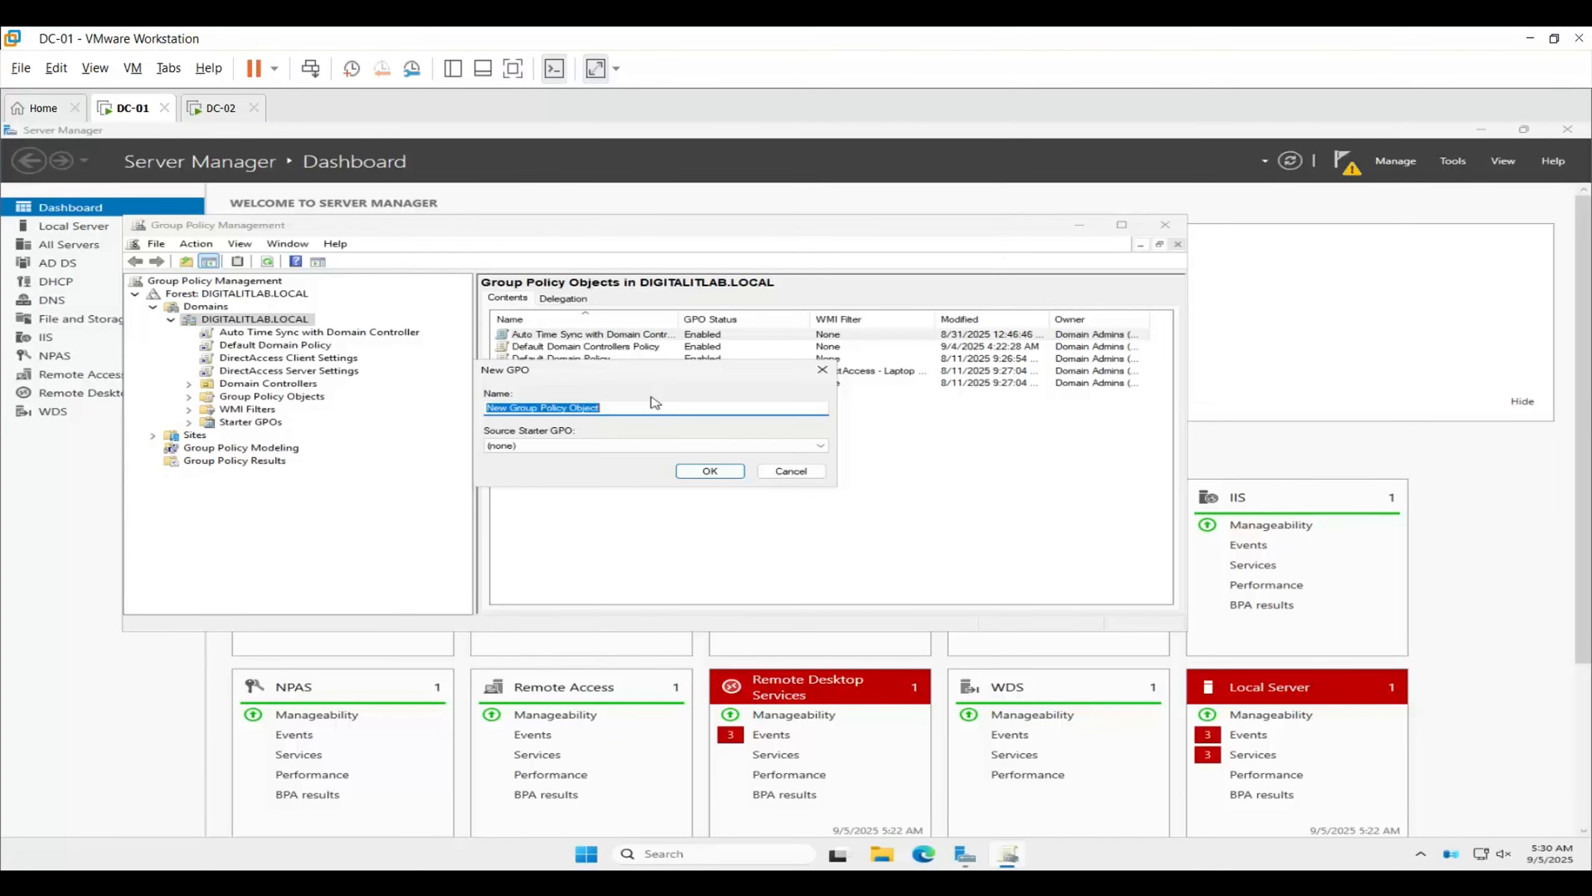
type("IPsec")
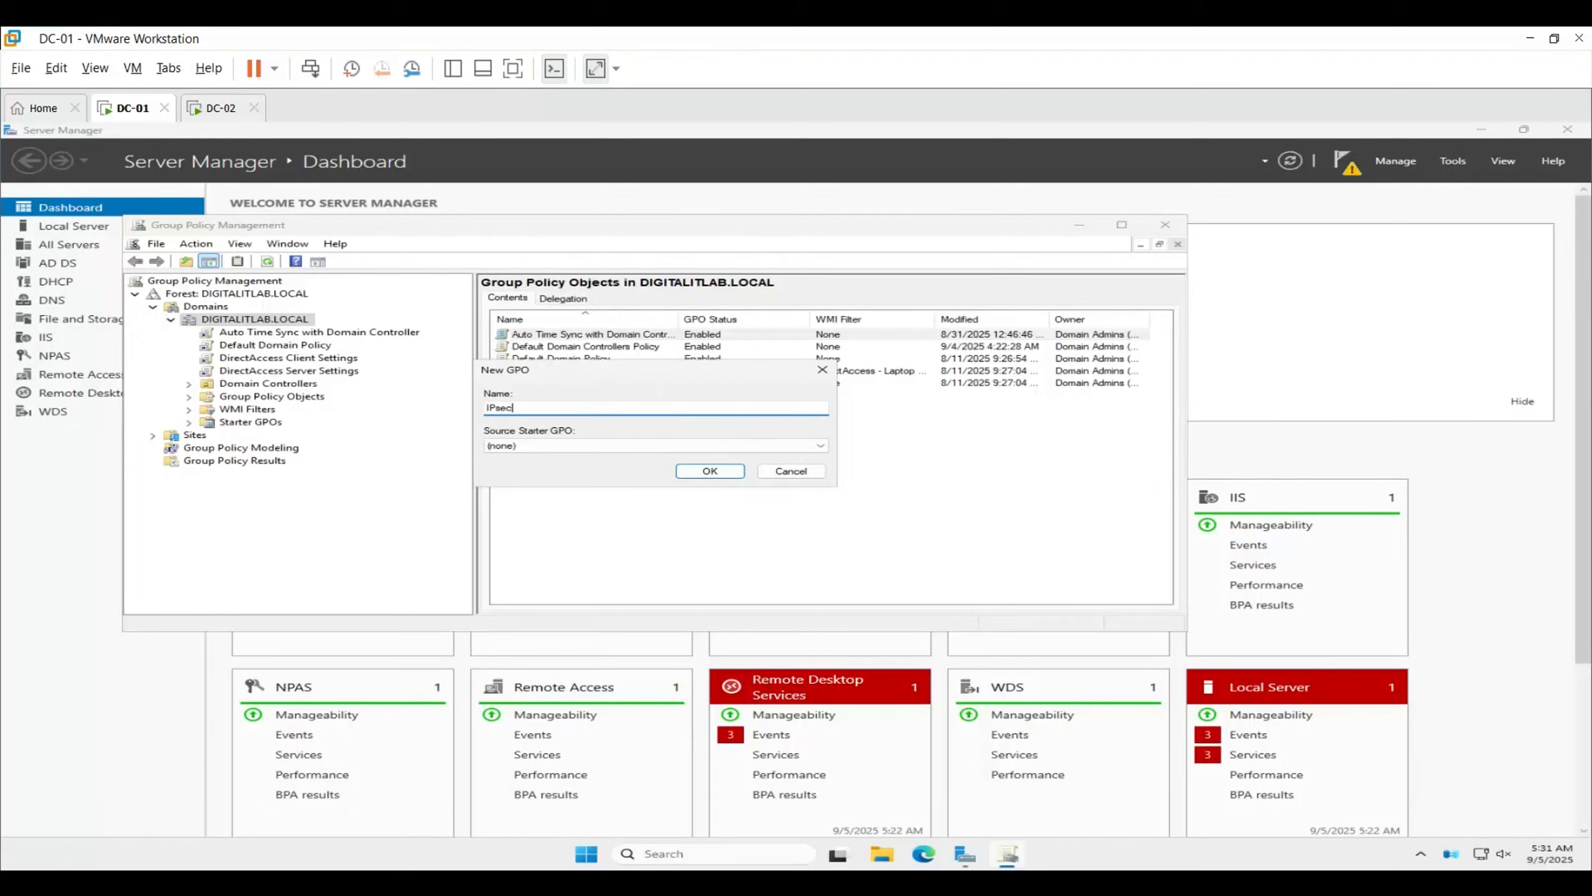
type("-DC01-DC02-ServertoServer")
left_click(709, 470)
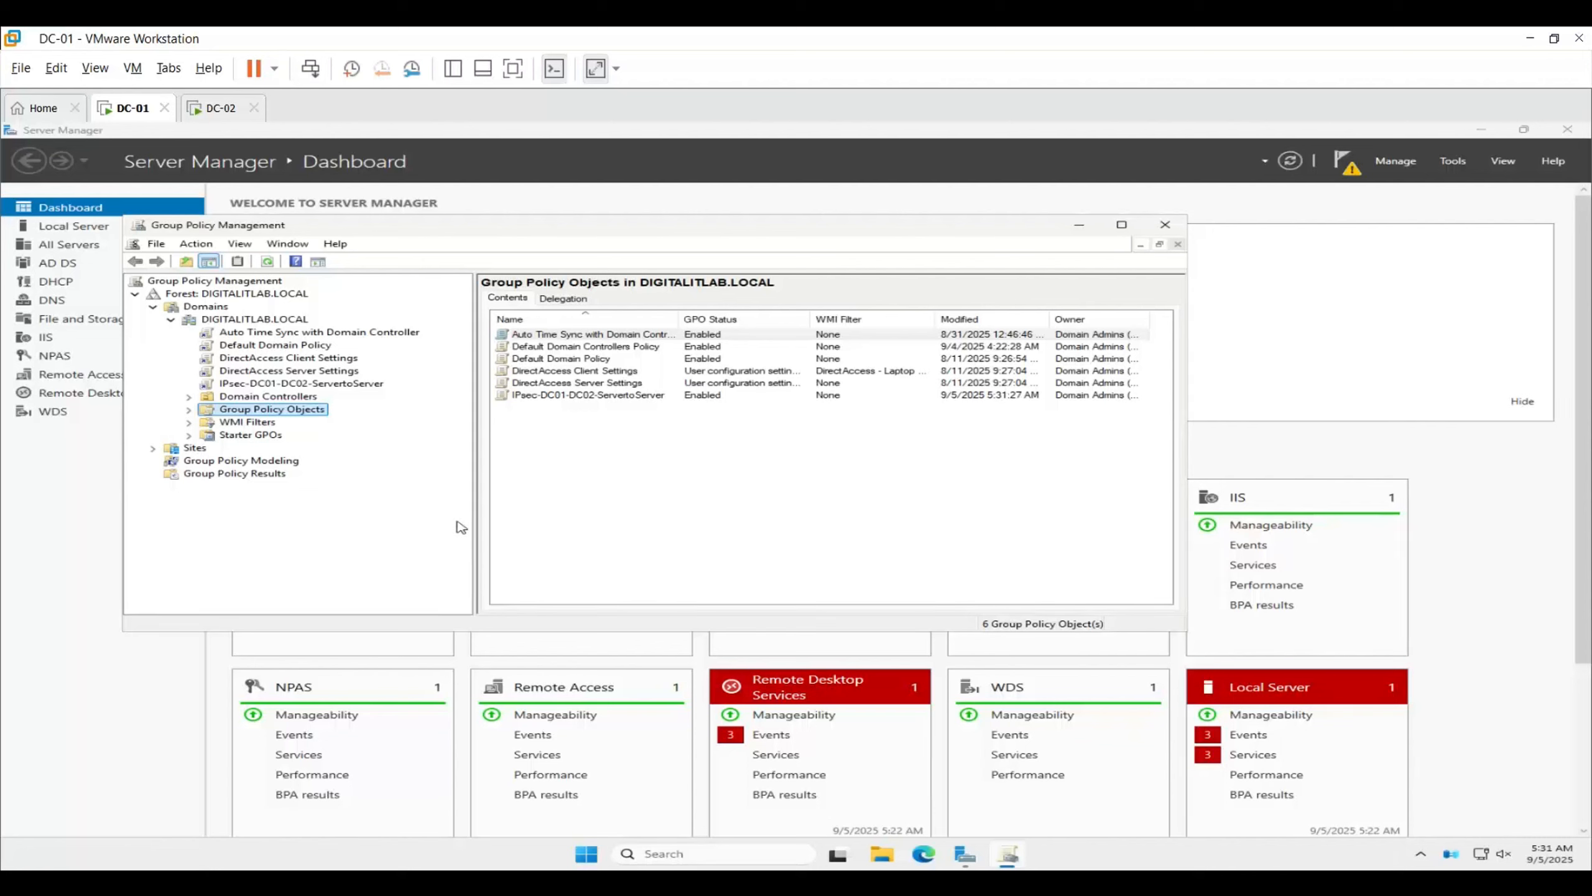
- Open the IPsec-DC01-DC02-ServertoServer GPO for editing and go to the Security Settings under its computer Windows Settings policies
right_click(334, 385)
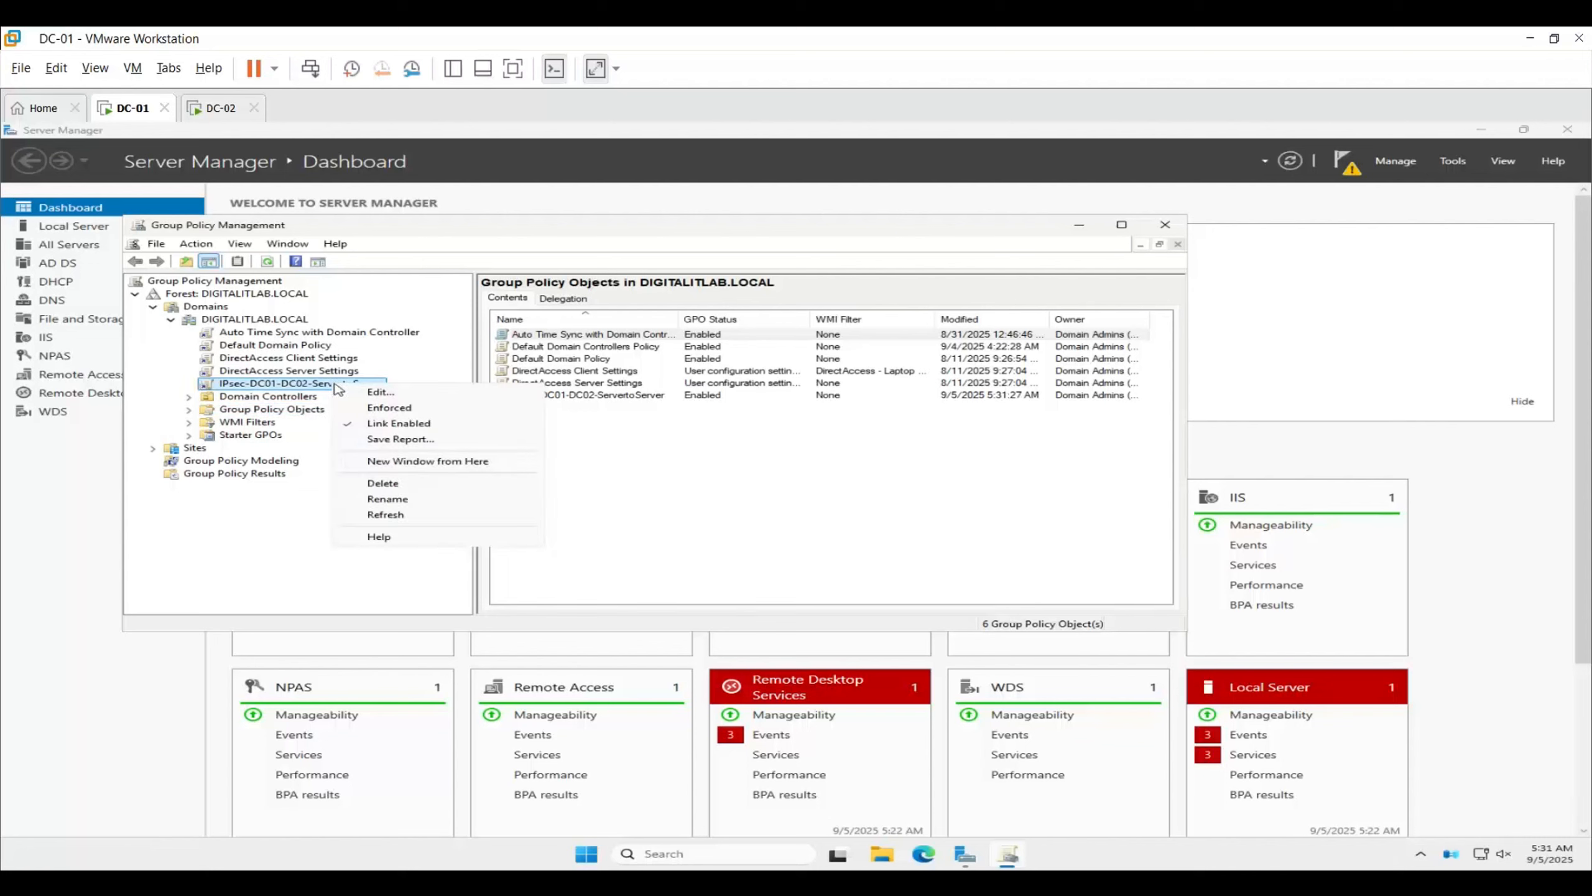
key("Escape")
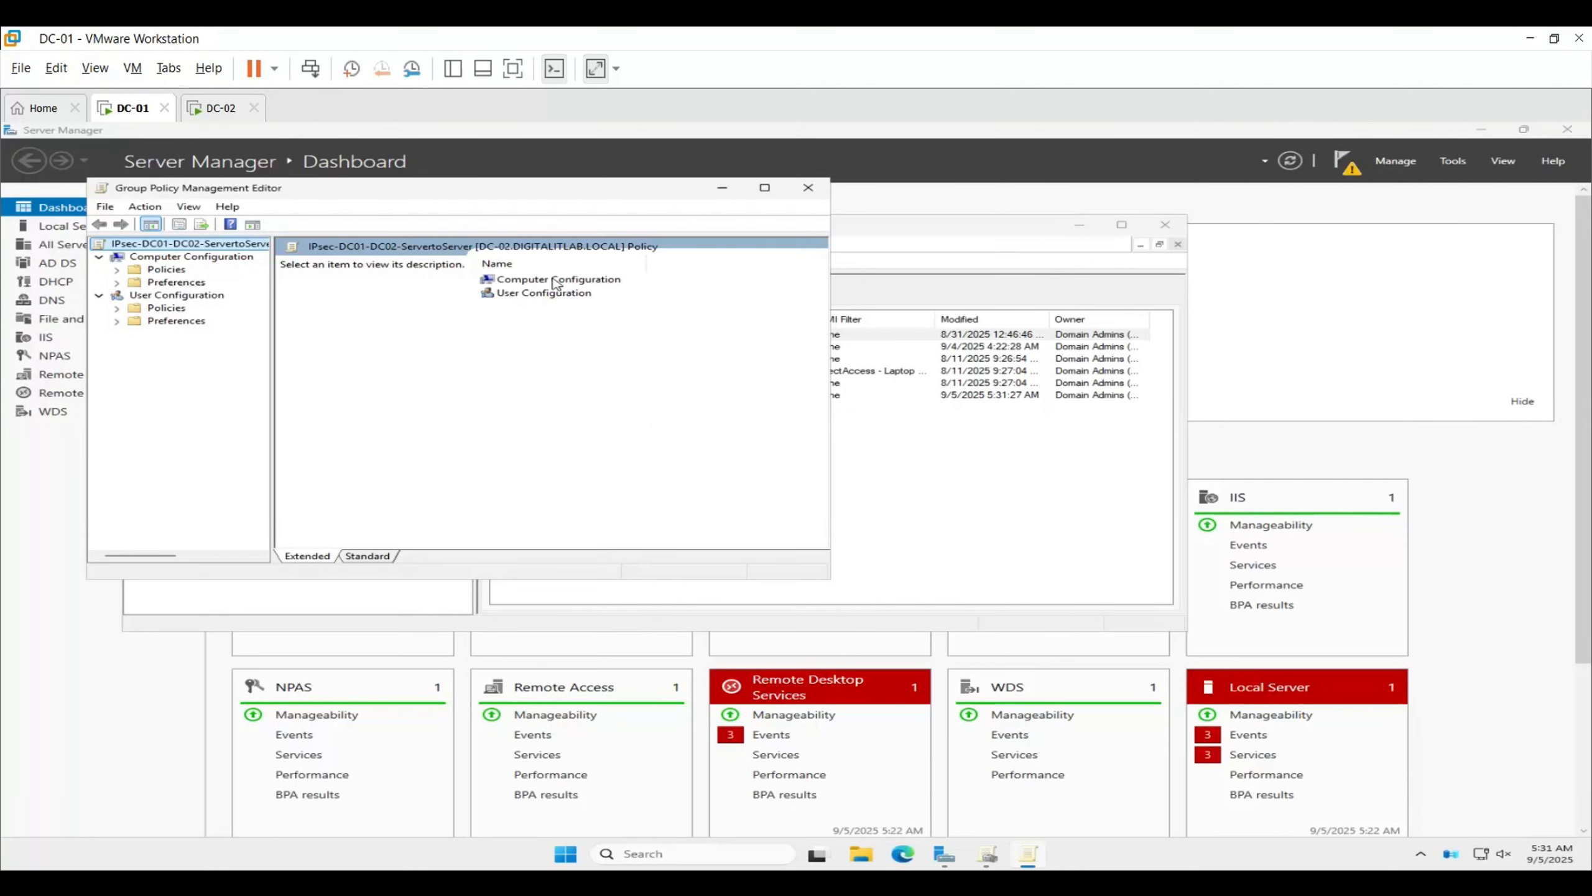
double_click(555, 284)
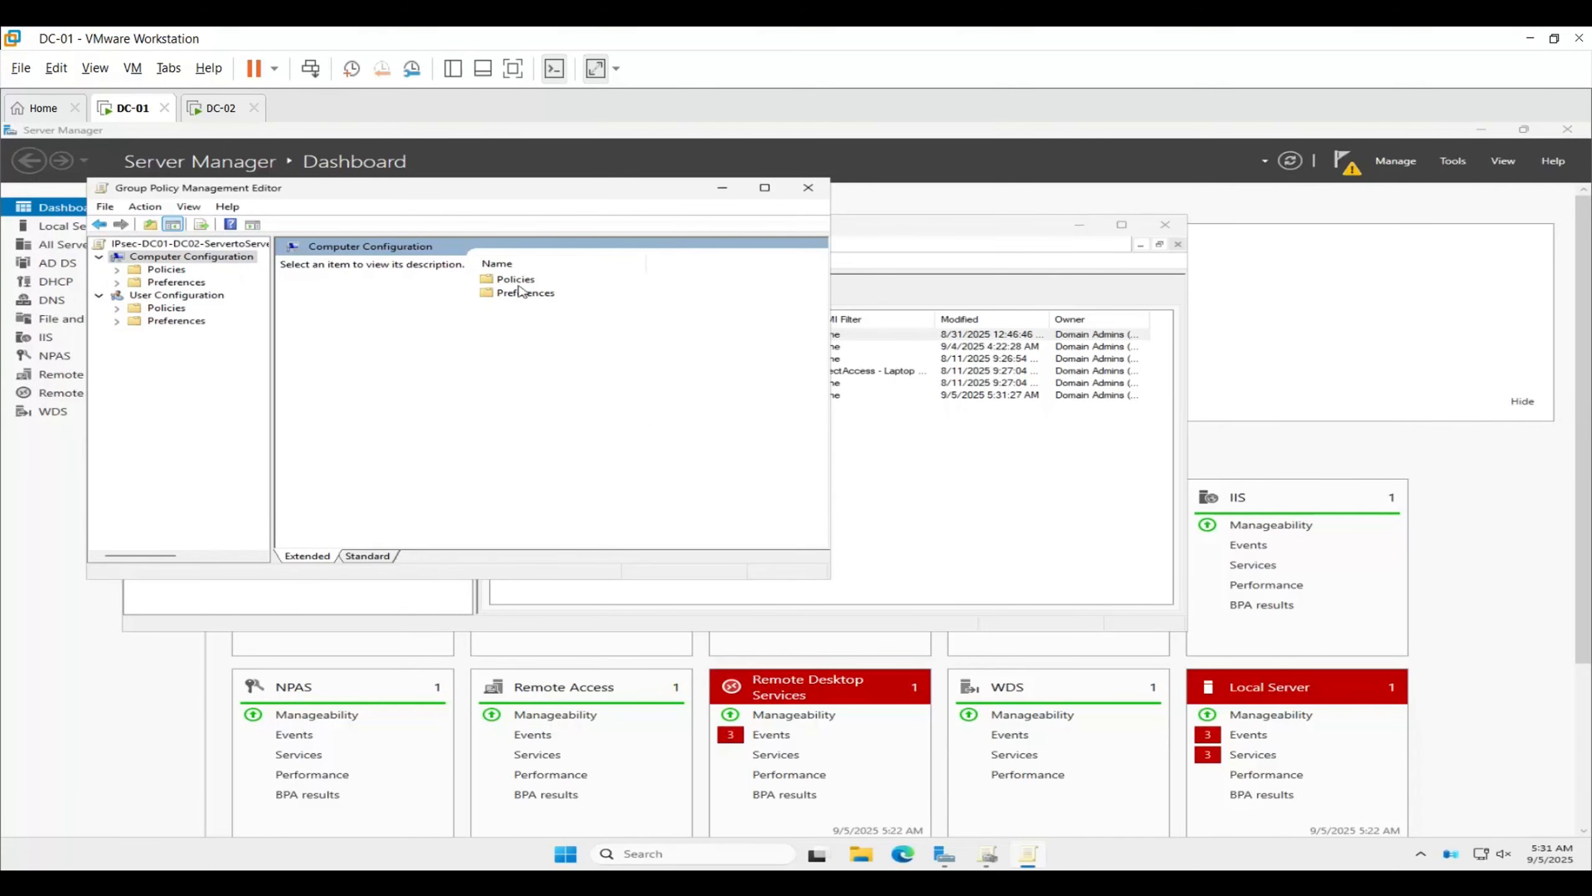
double_click(519, 283)
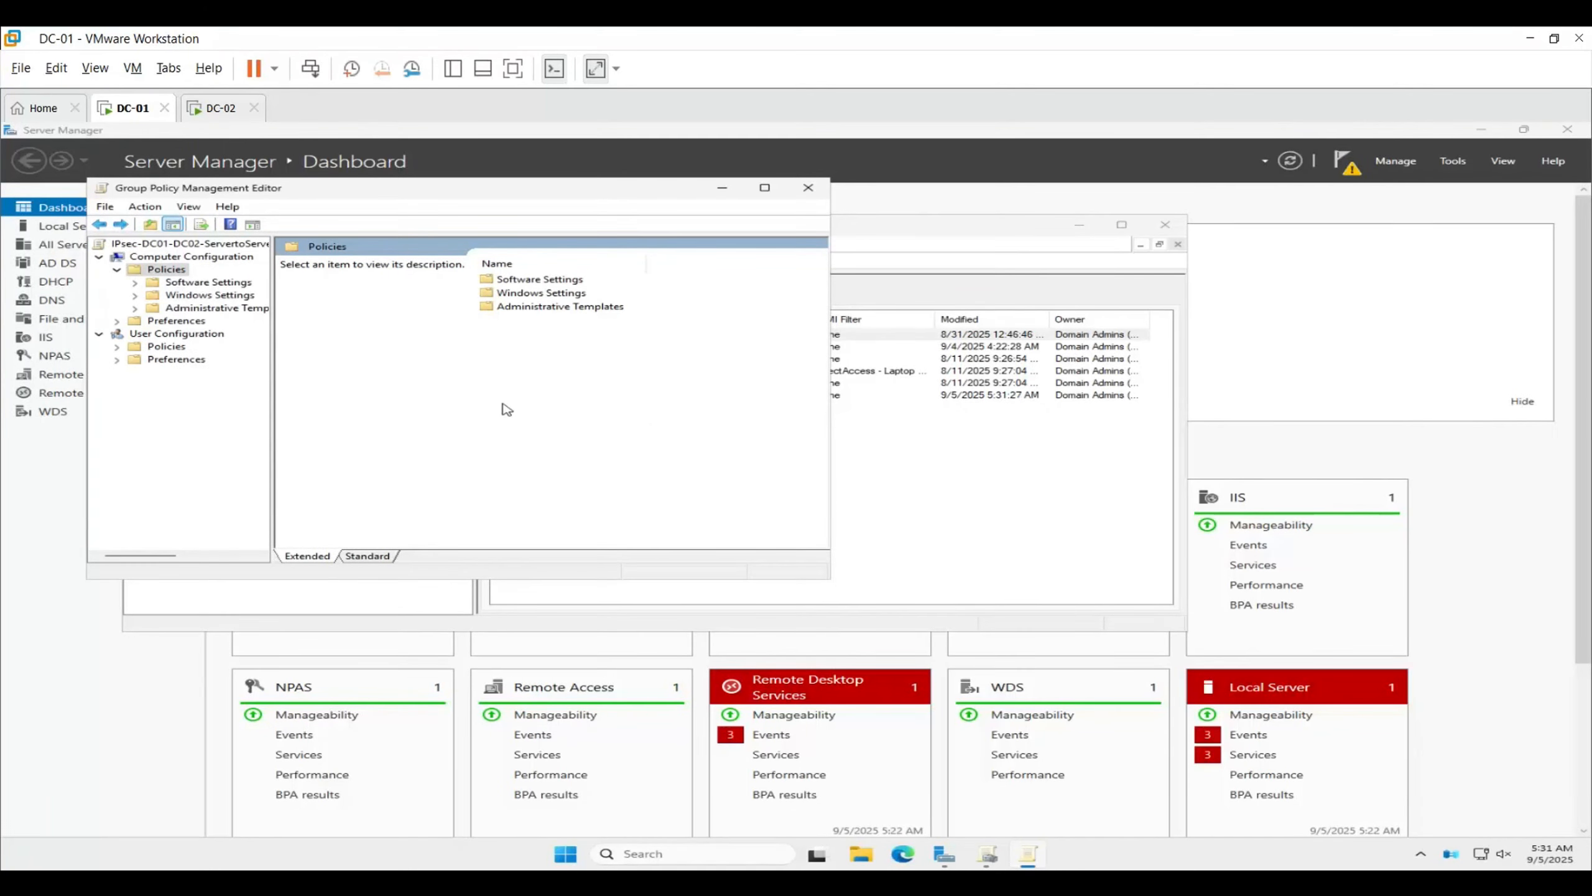
double_click(520, 293)
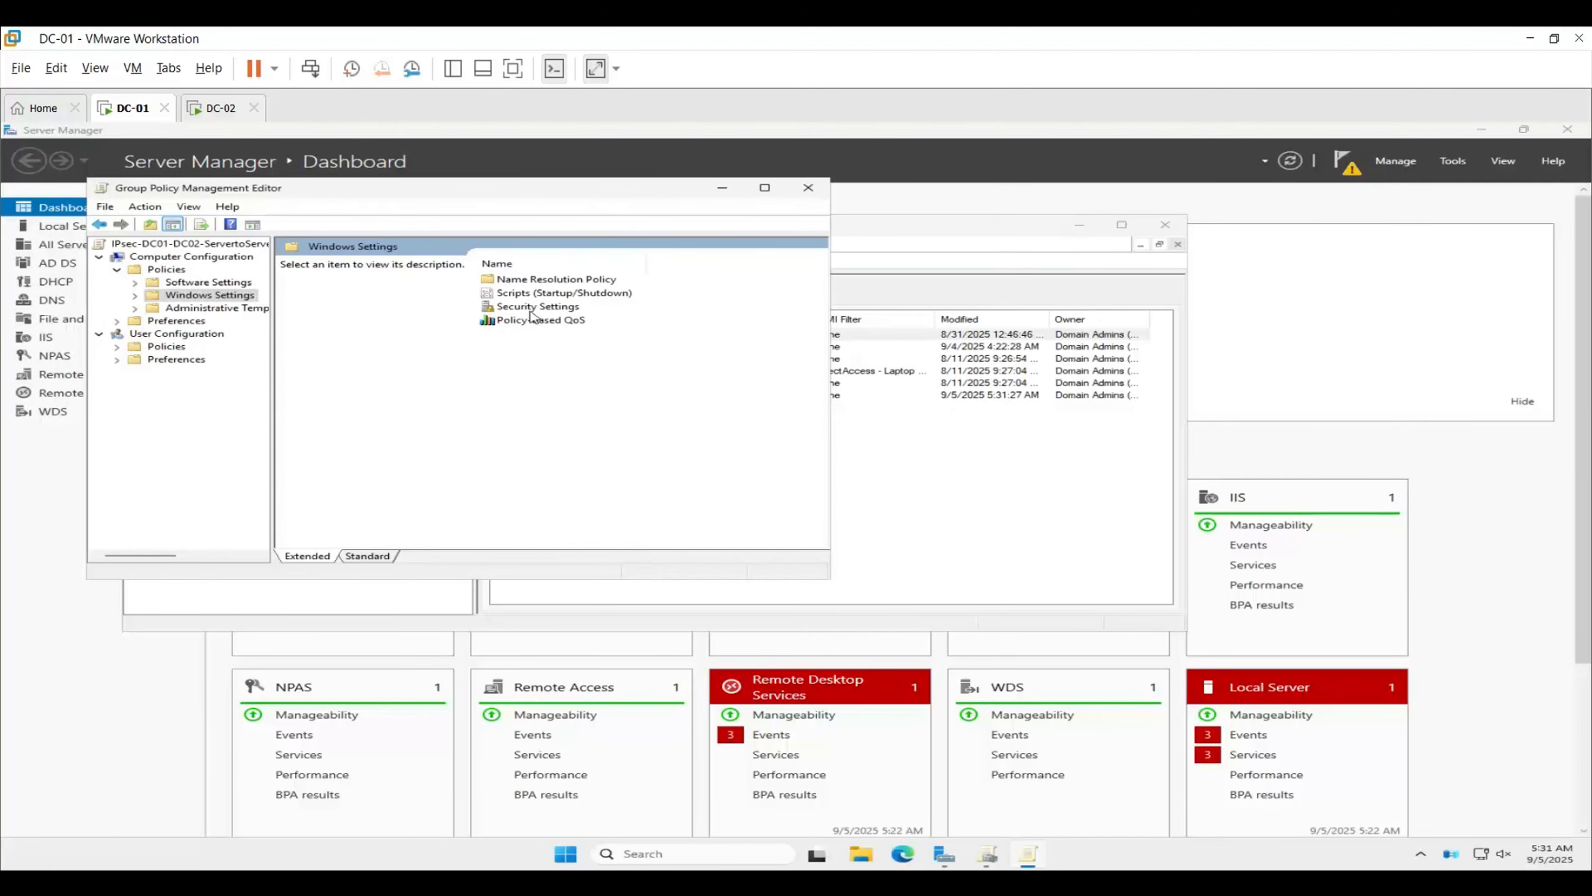
double_click(530, 310)
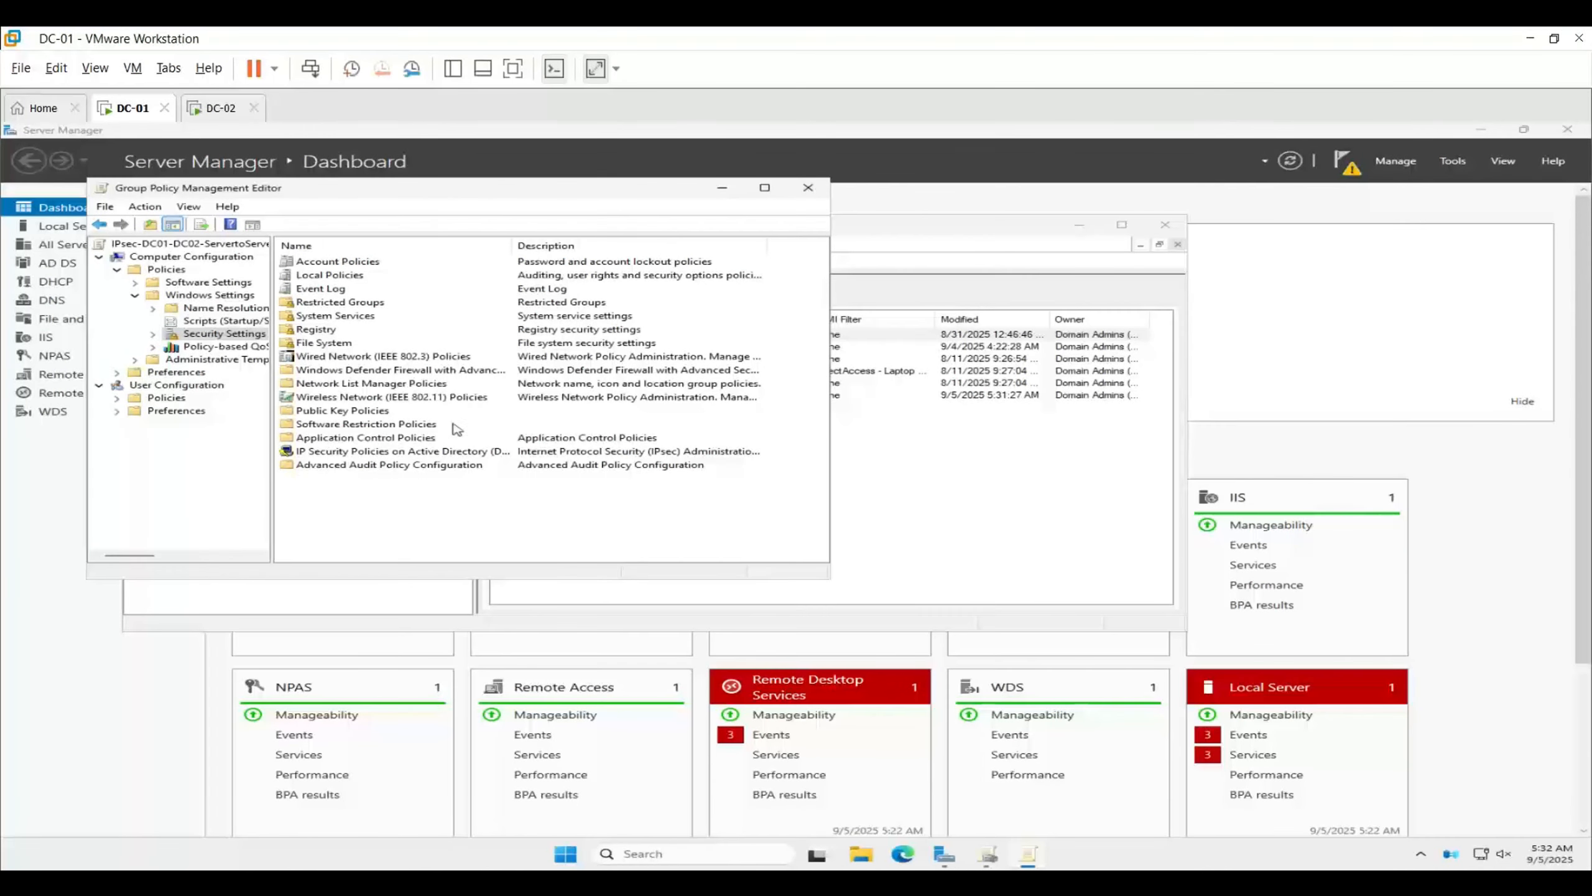
- Open the Connection Security Rules under Windows Defender Firewall with Advanced Security, enlarging the editor window and its tree
left_click(446, 370)
double_click(447, 370)
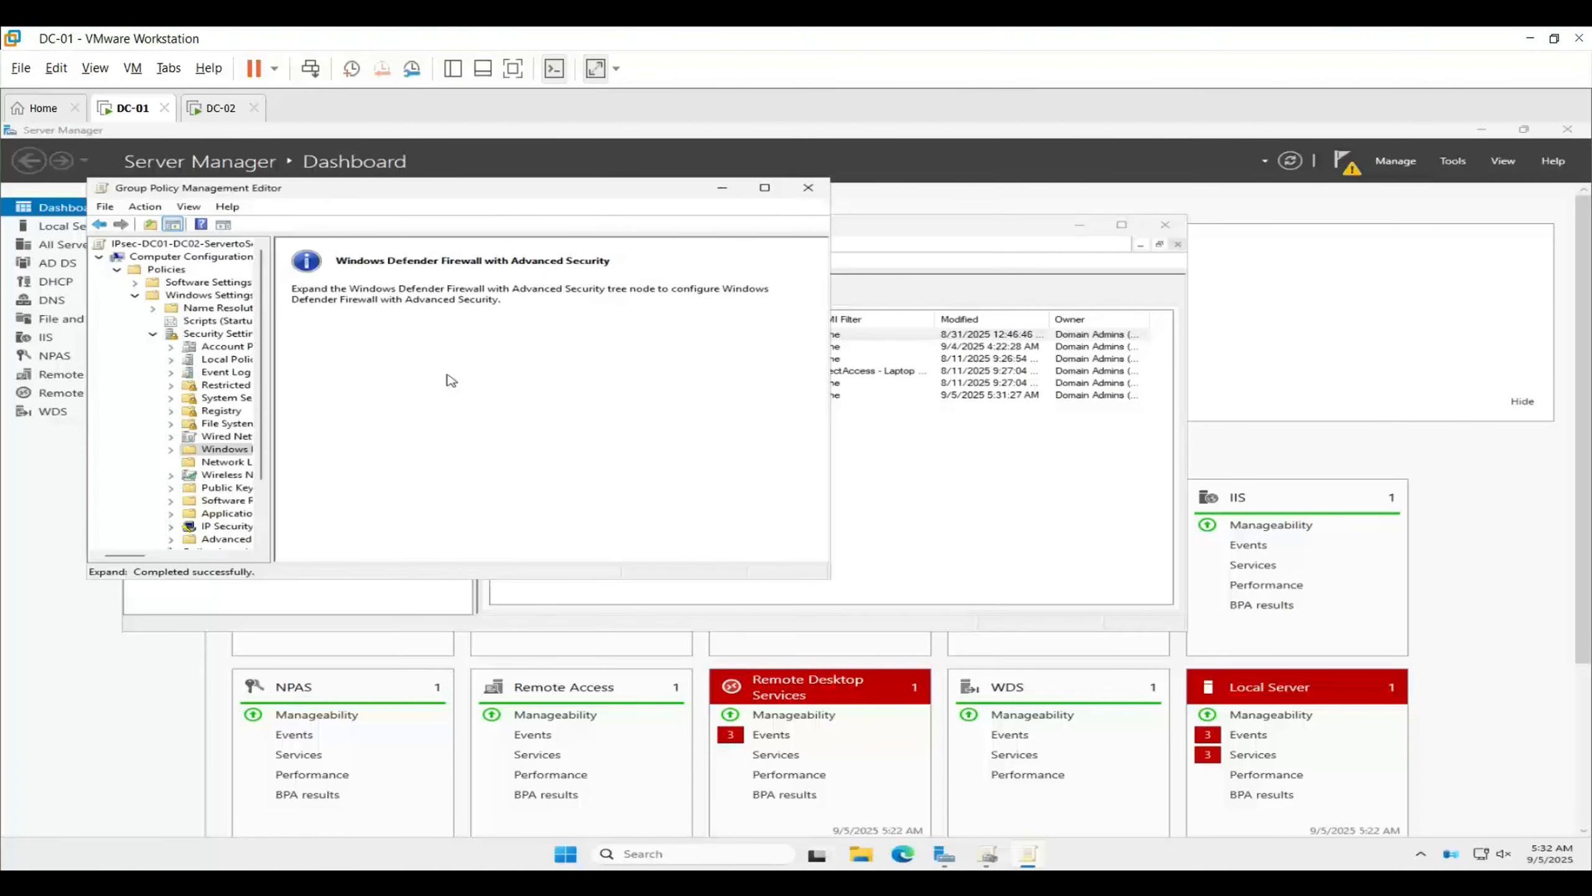
left_click_drag(828, 577, 1339, 734)
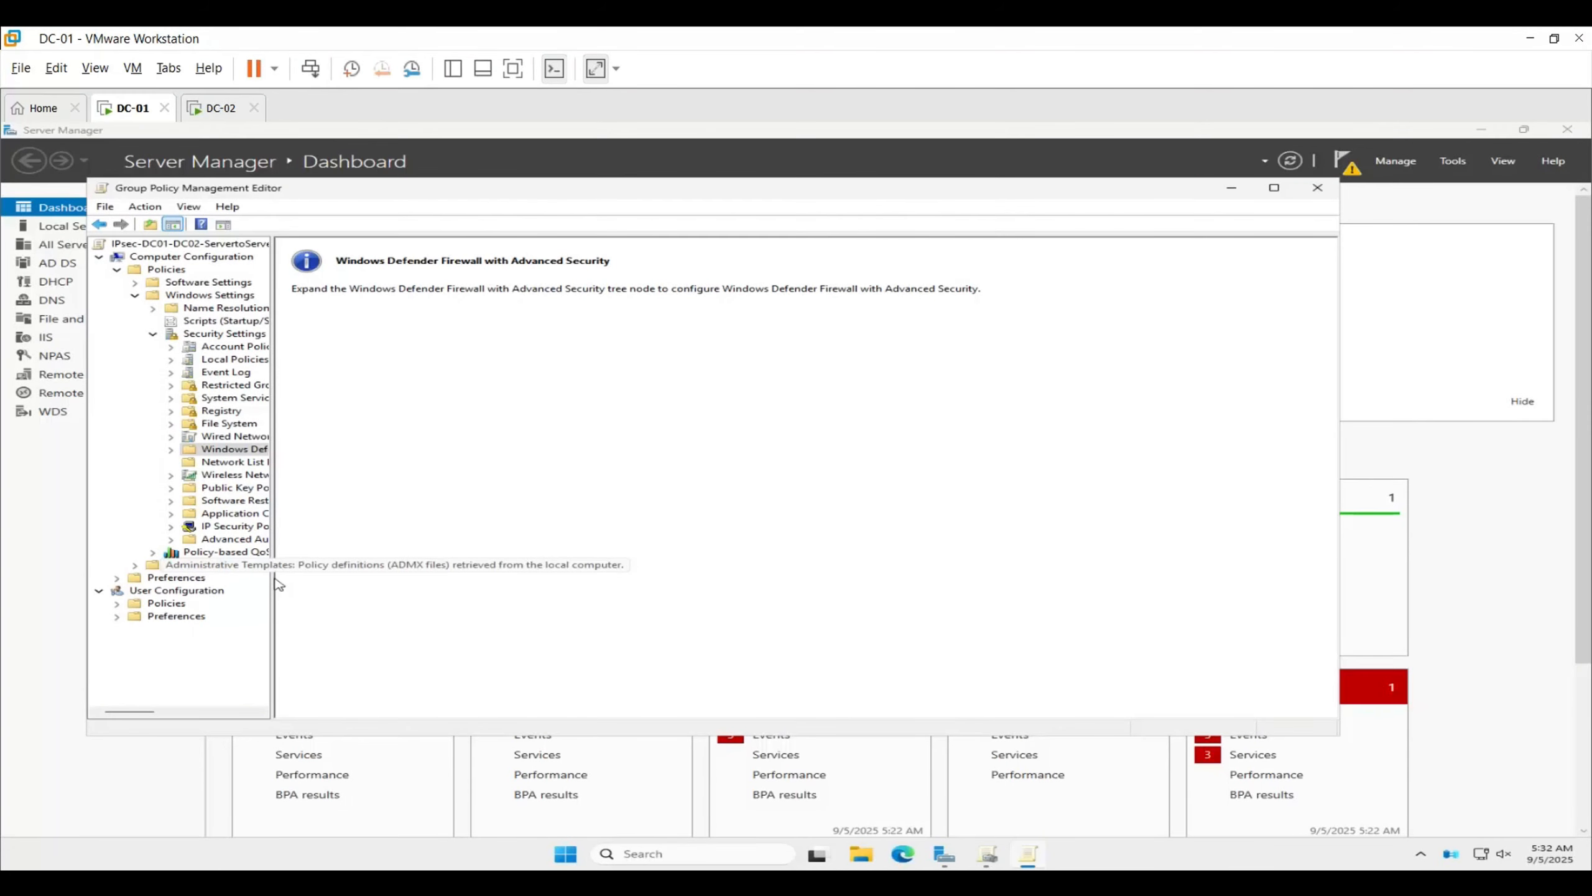
left_click_drag(277, 593, 412, 593)
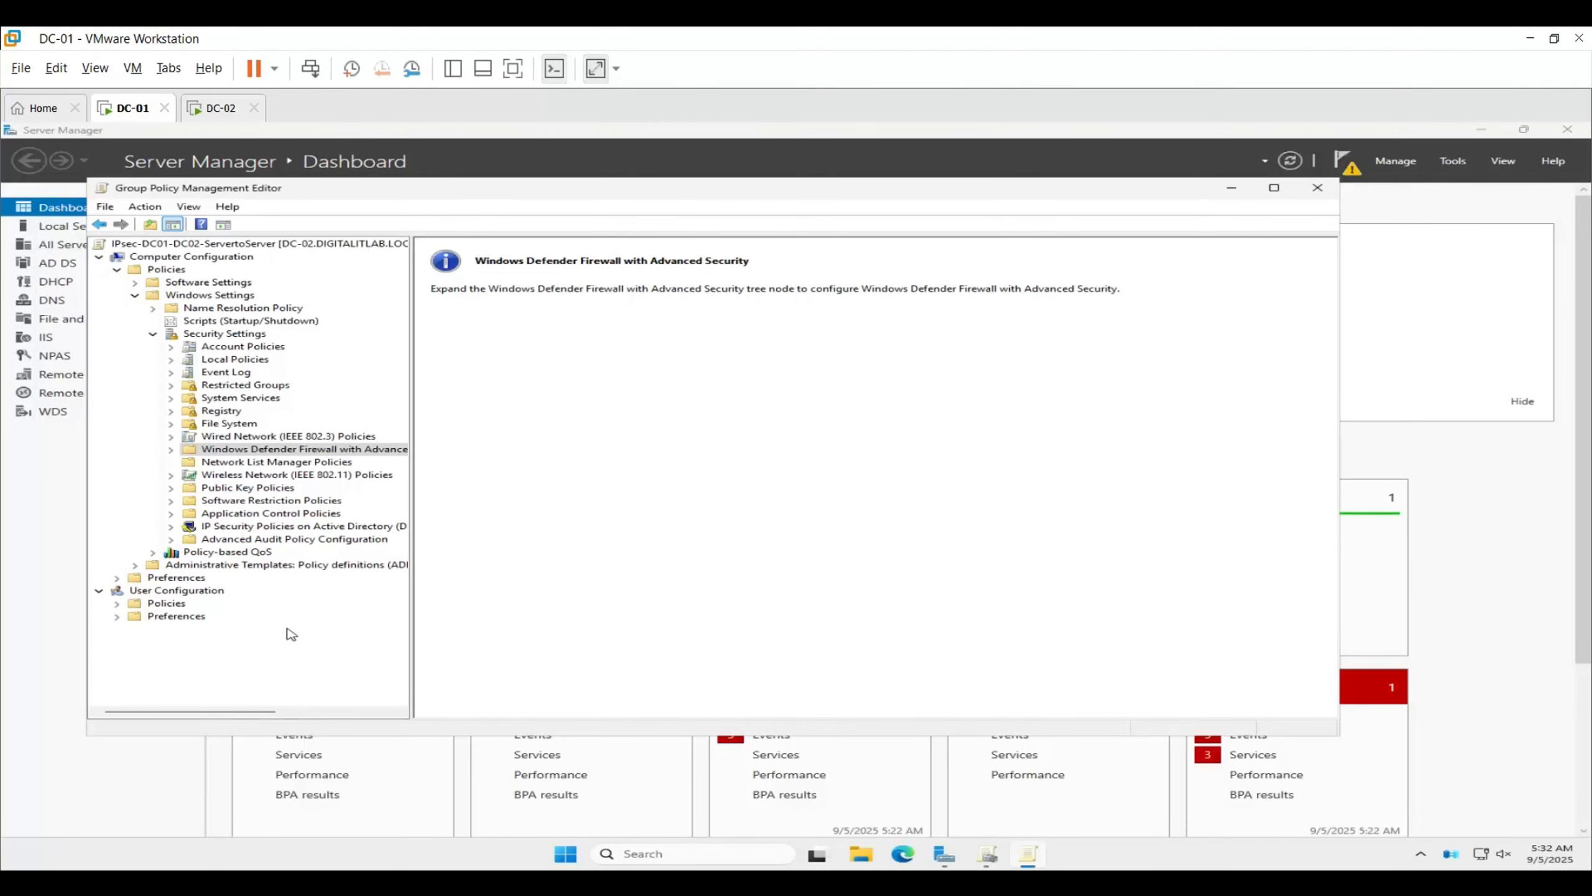
left_click(170, 452)
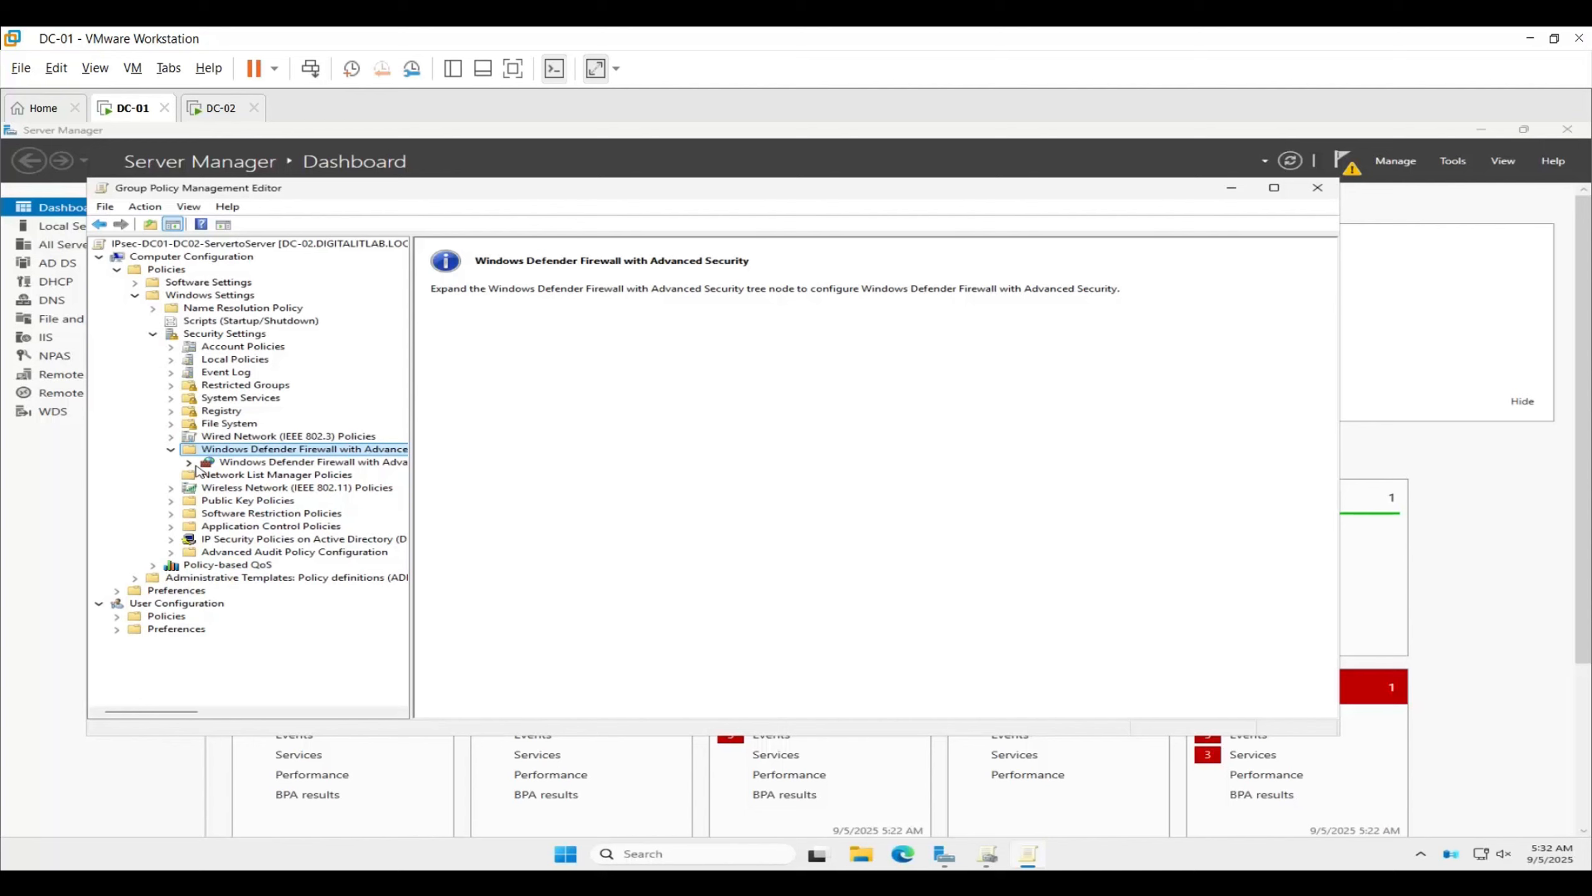
left_click(189, 463)
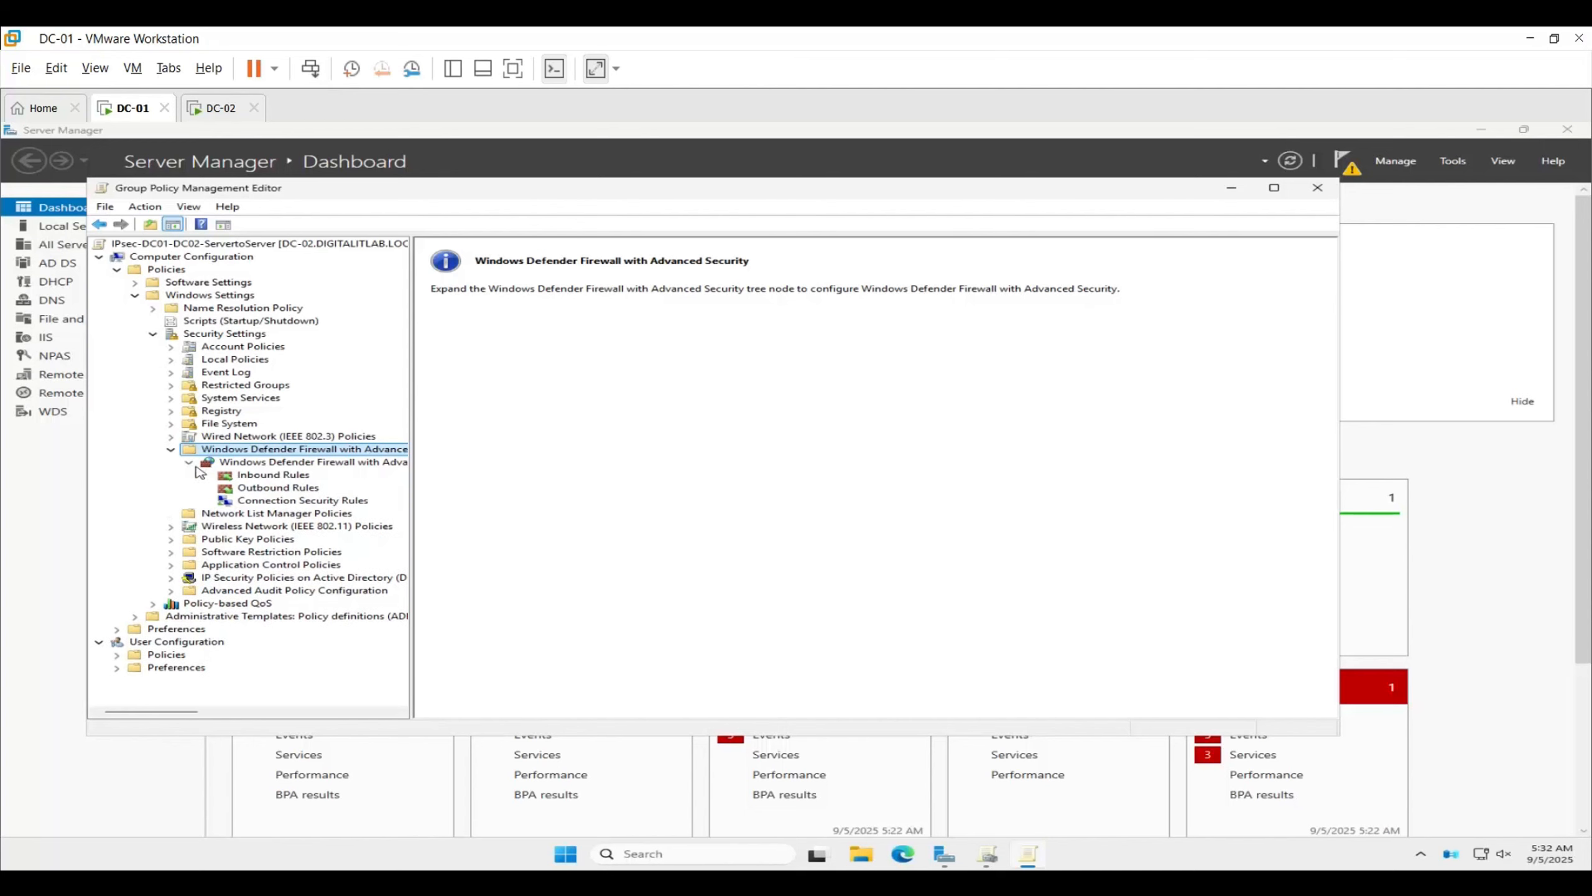
left_click(281, 502)
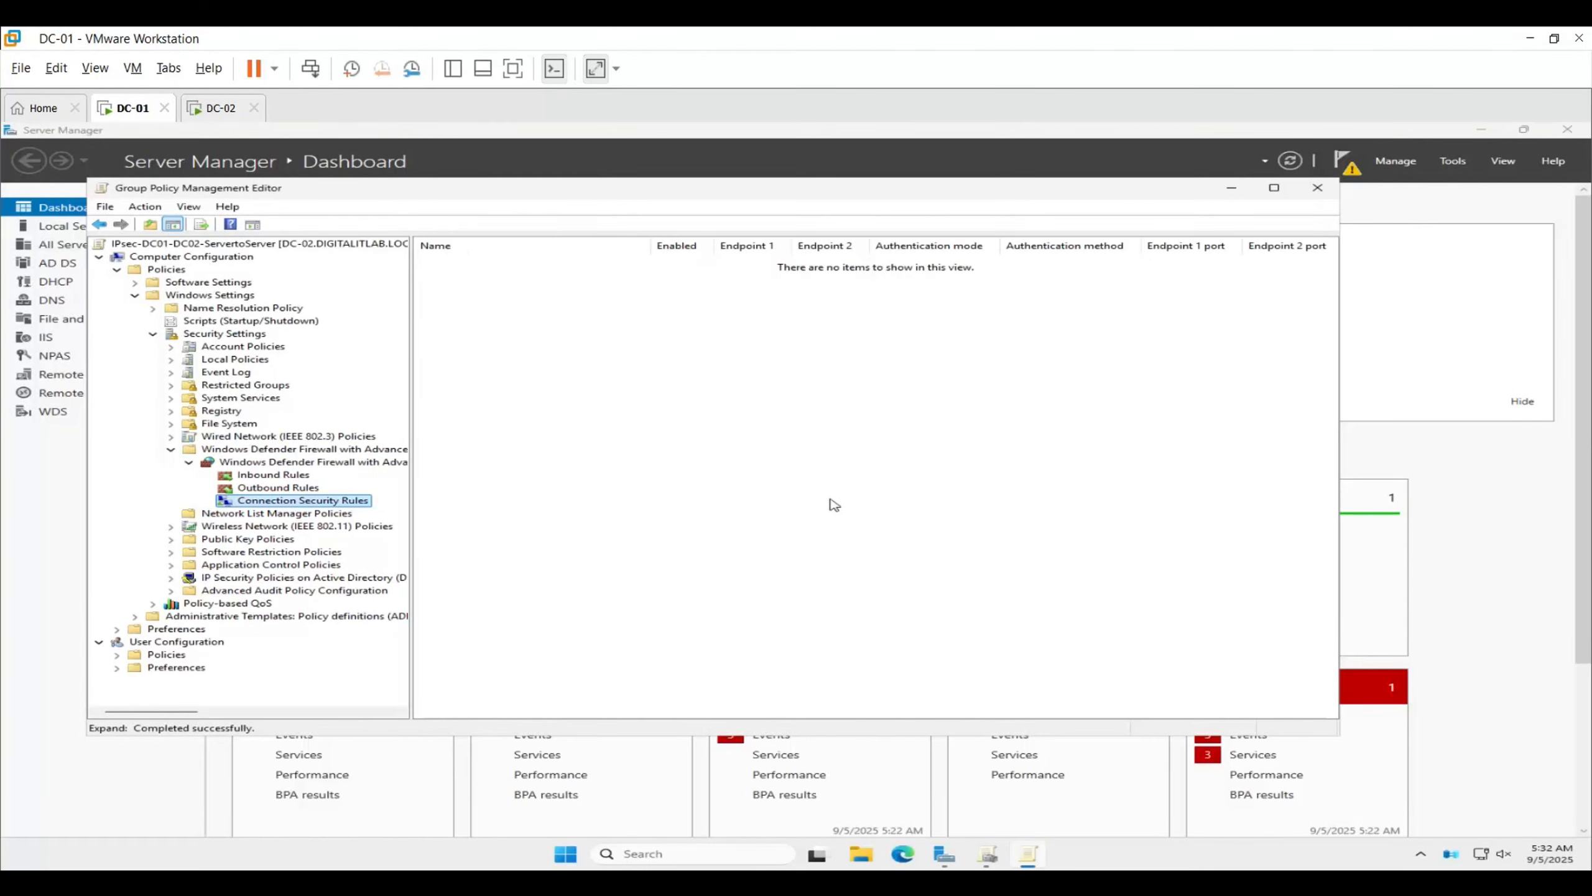
- Start a new connection security rule of the Server-to-server type
right_click(601, 341)
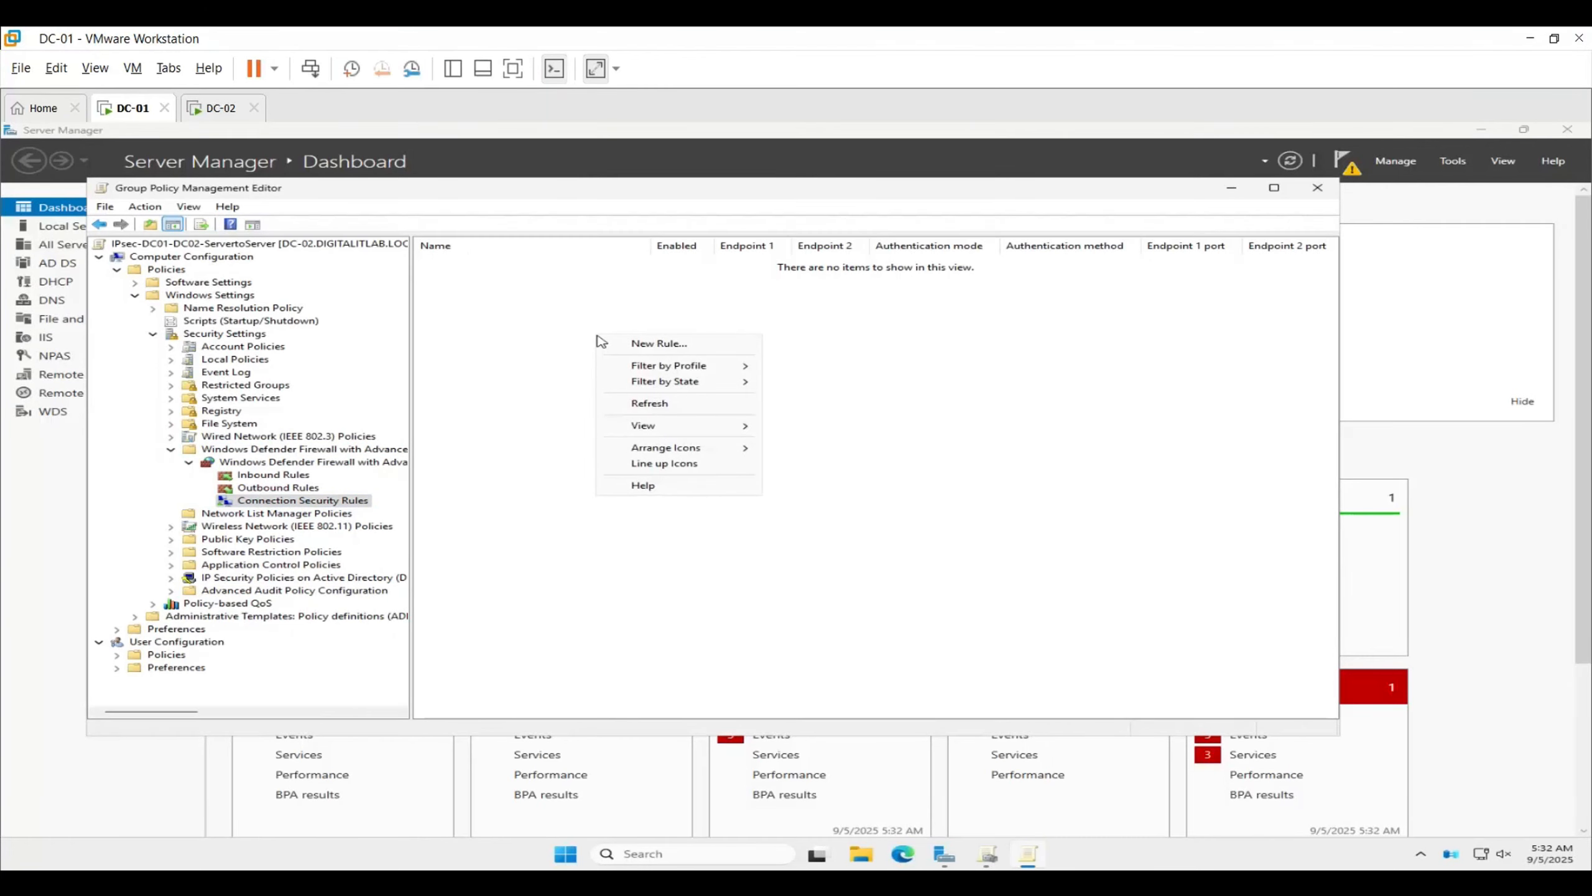
left_click(638, 345)
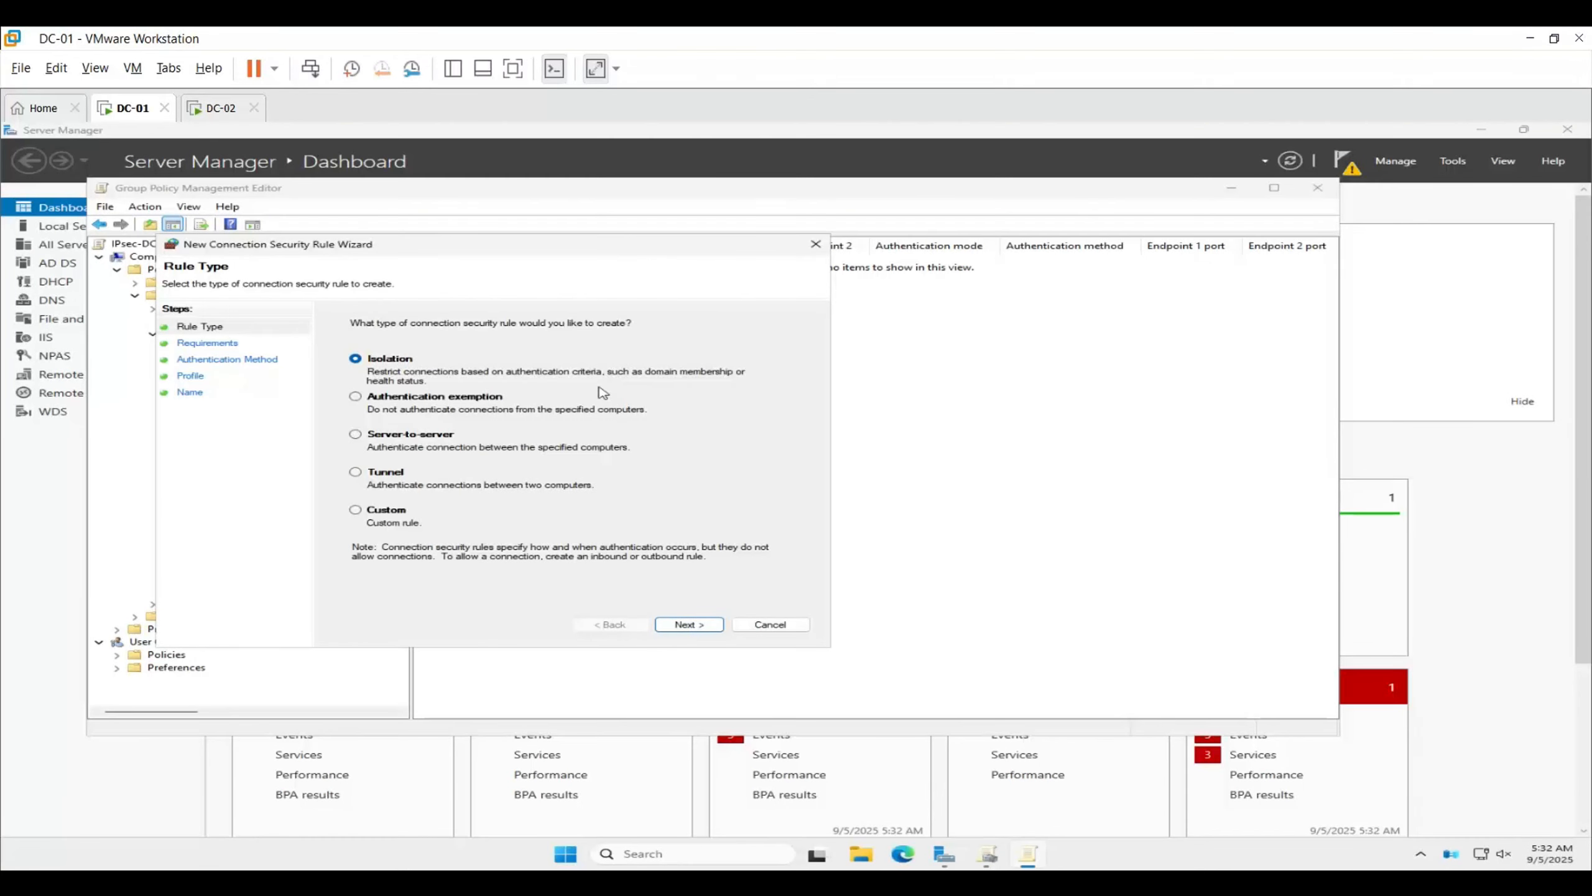
left_click_drag(531, 251, 679, 227)
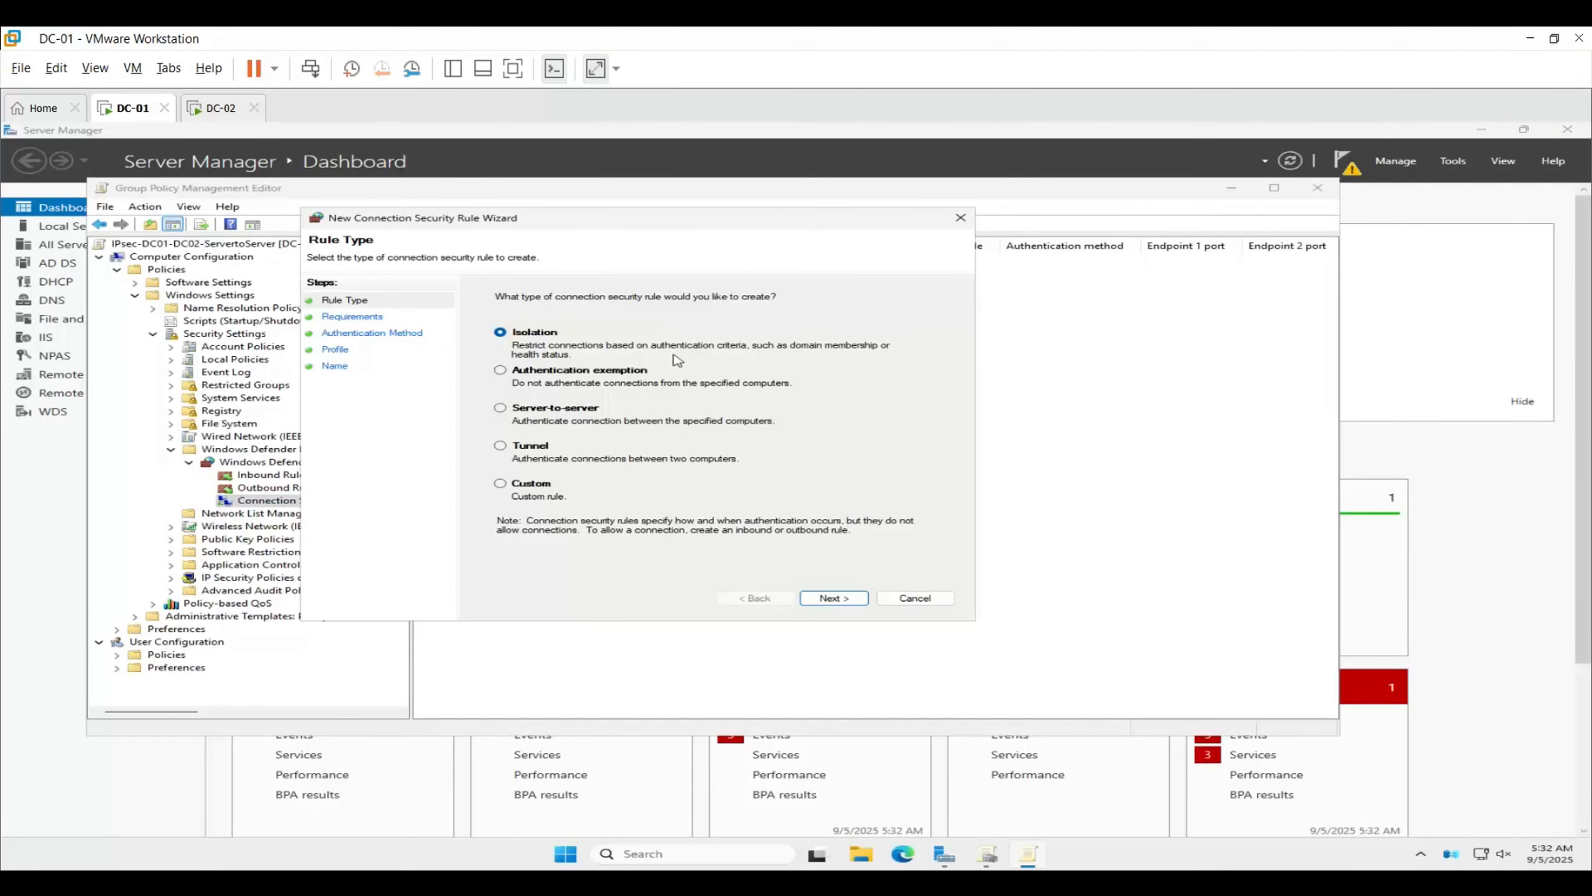
left_click(562, 416)
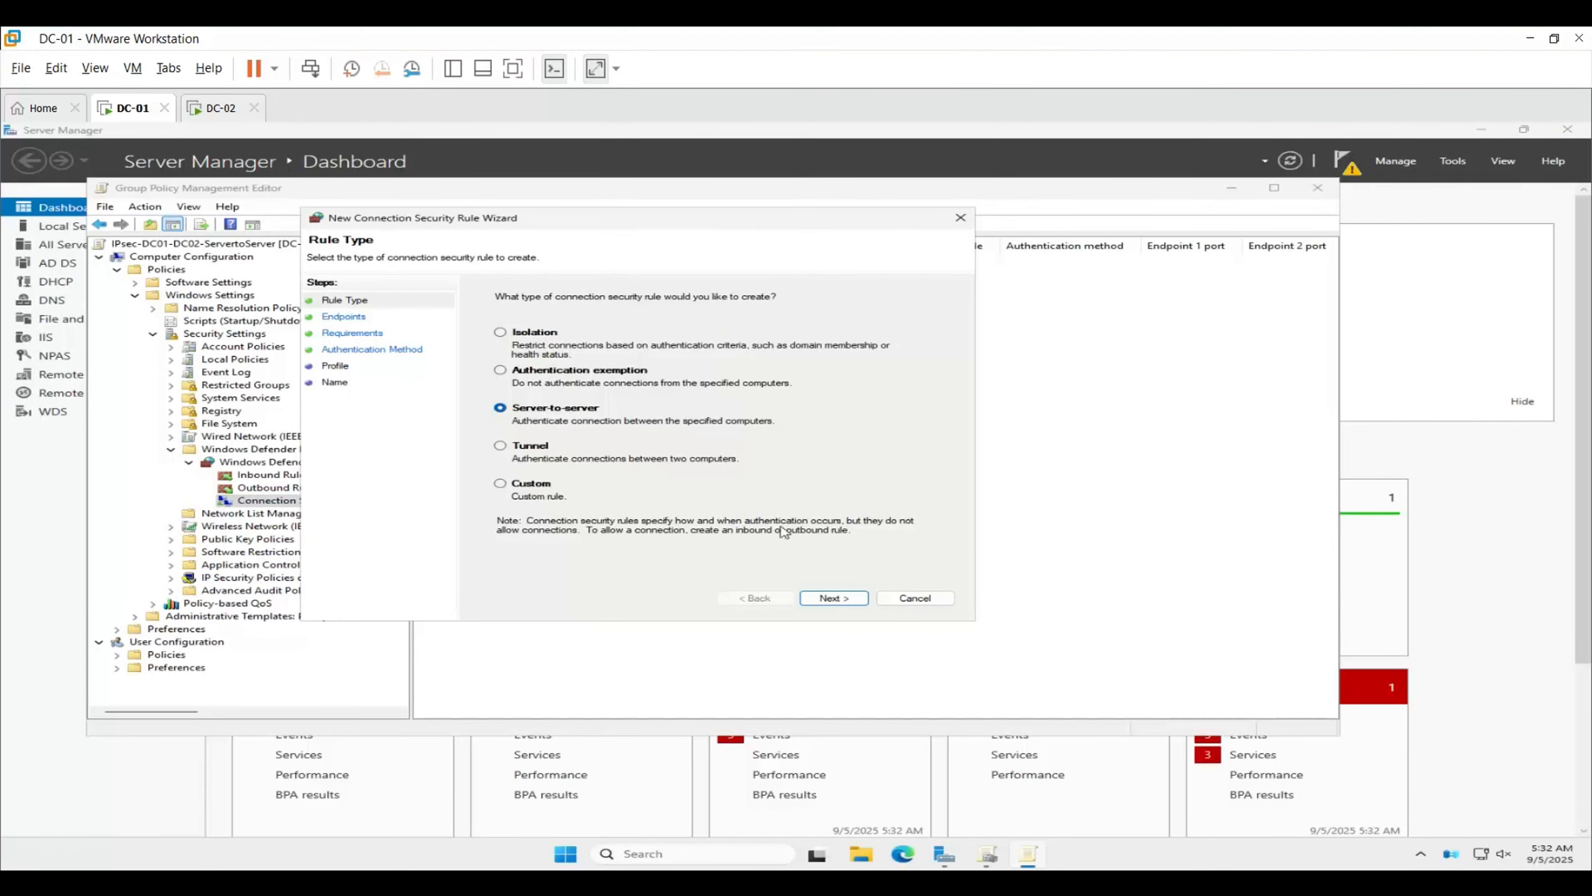
left_click(827, 598)
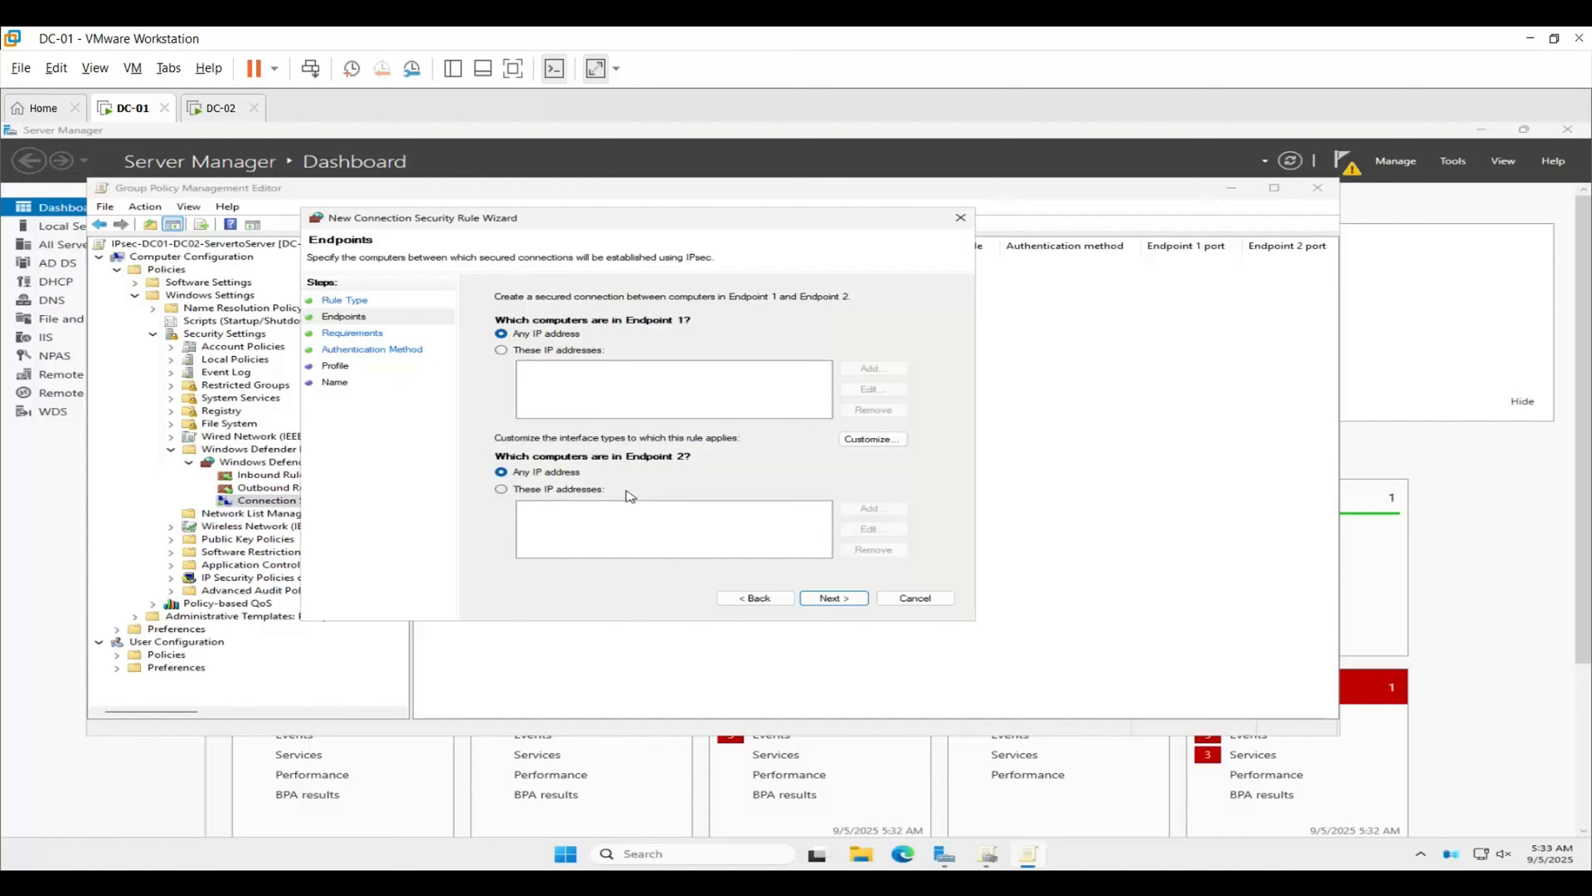
- Restrict Endpoint 2 to IP addresses 192.168.2.4 and 192.168.2.5, and require authentication for inbound and outbound connections
left_click(589, 490)
left_click(873, 508)
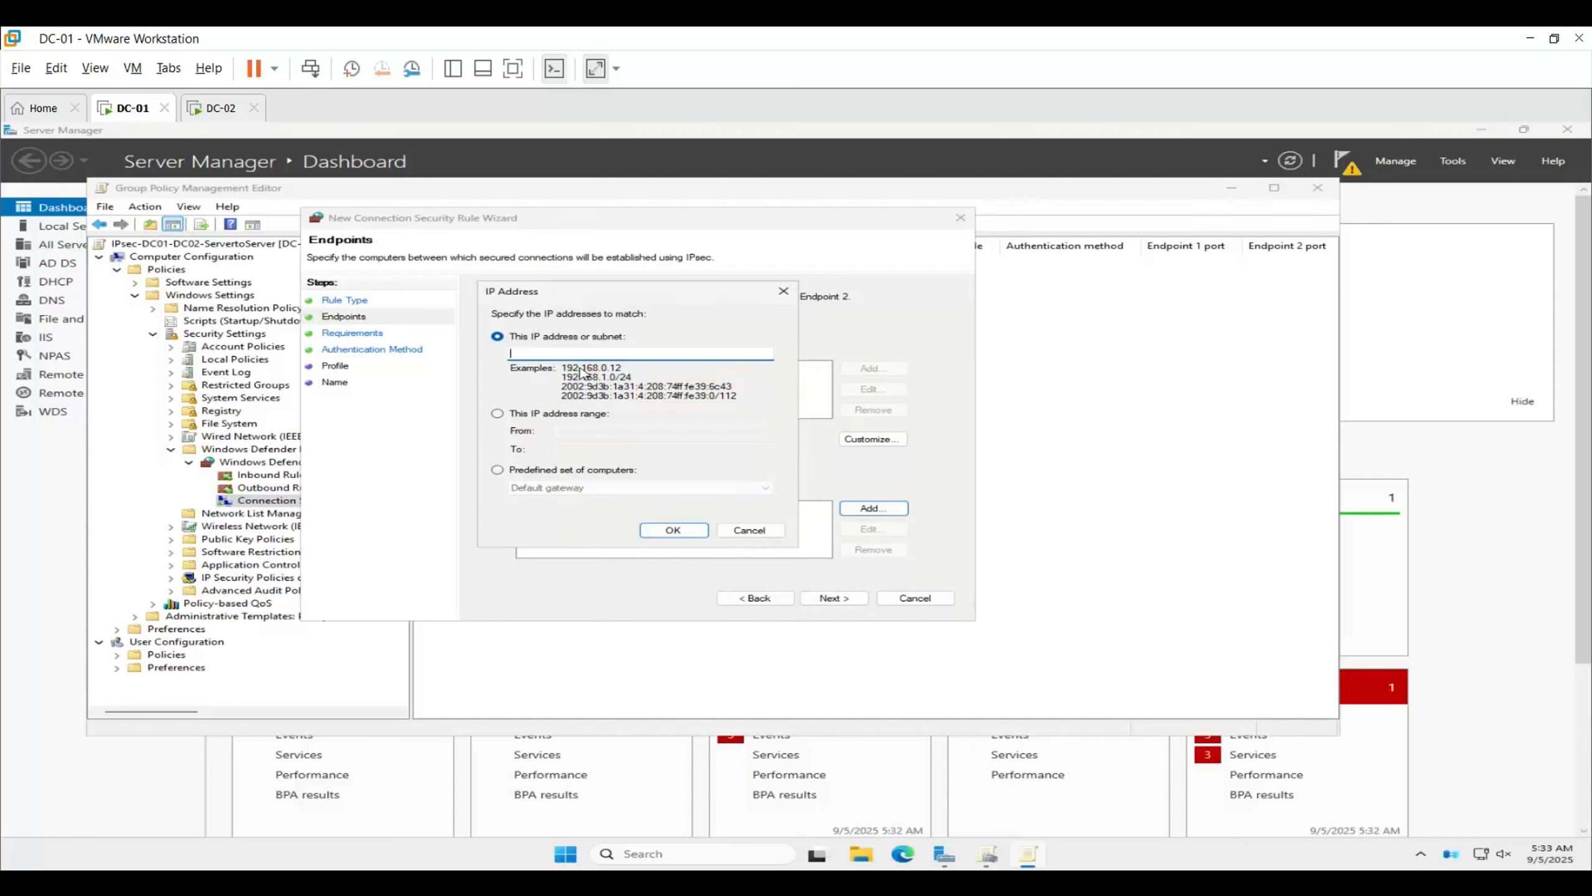
type("192.168.2.4")
left_click(673, 530)
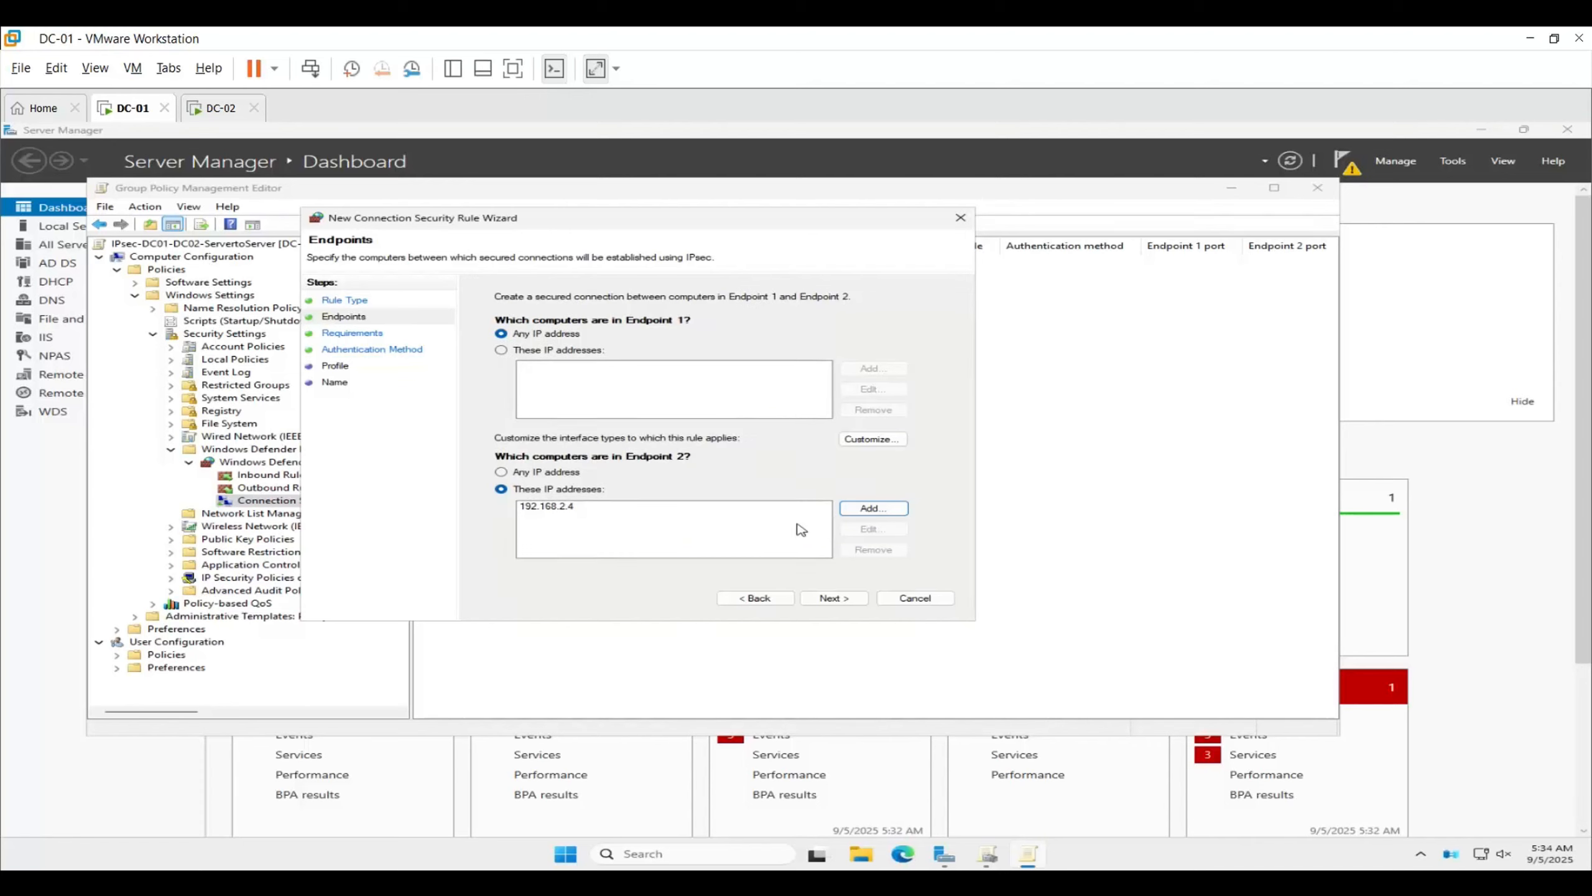
left_click(855, 509)
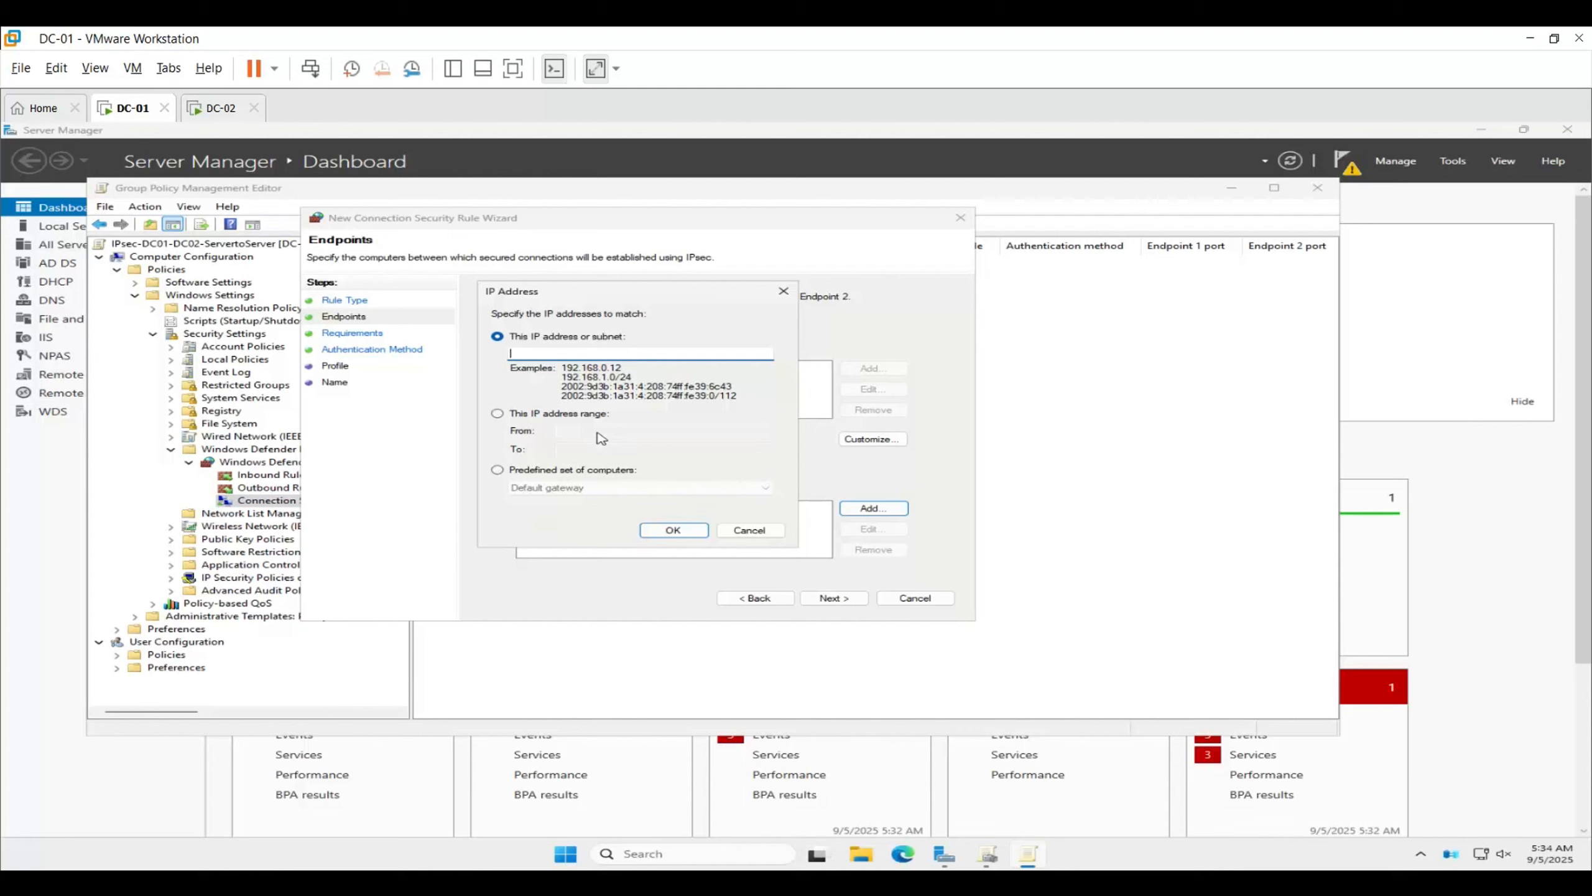
type("192.168.2.5")
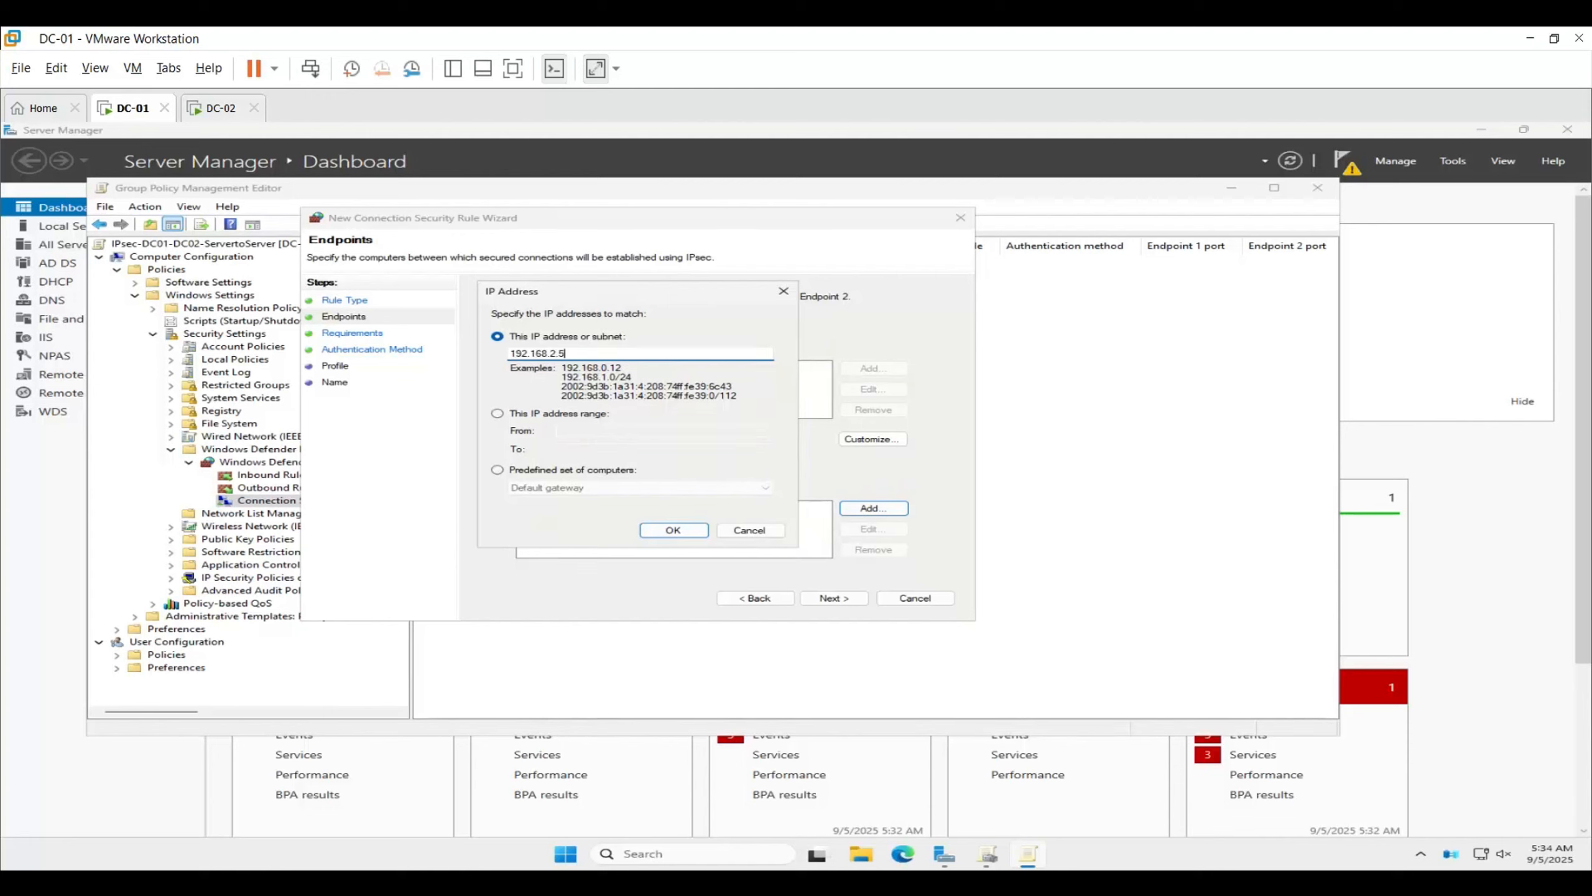
left_click(672, 530)
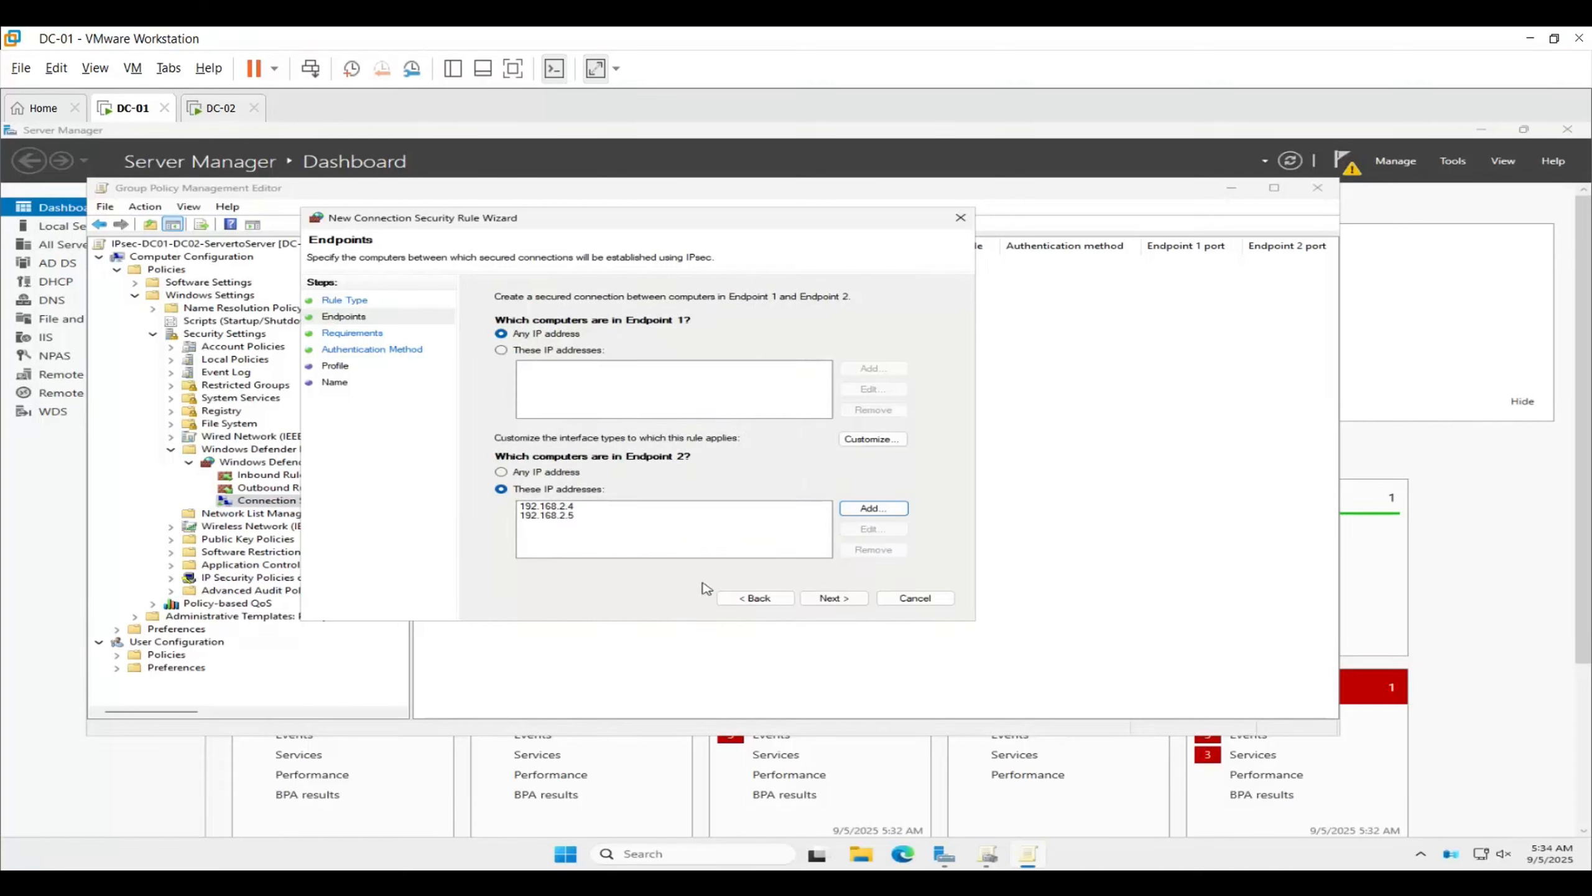
left_click(829, 599)
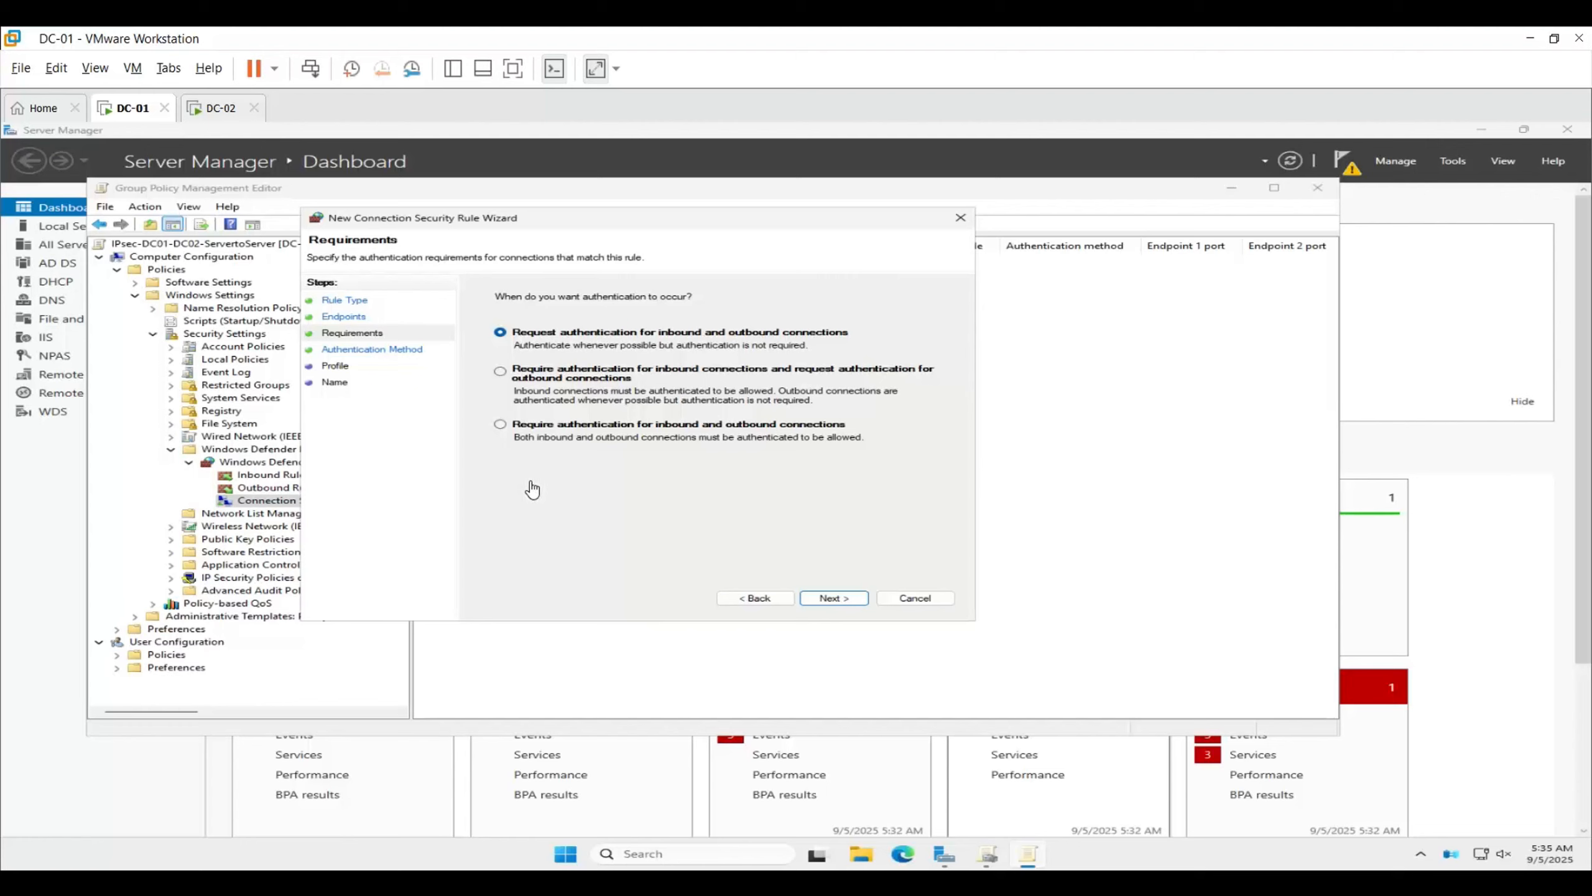
left_click(505, 431)
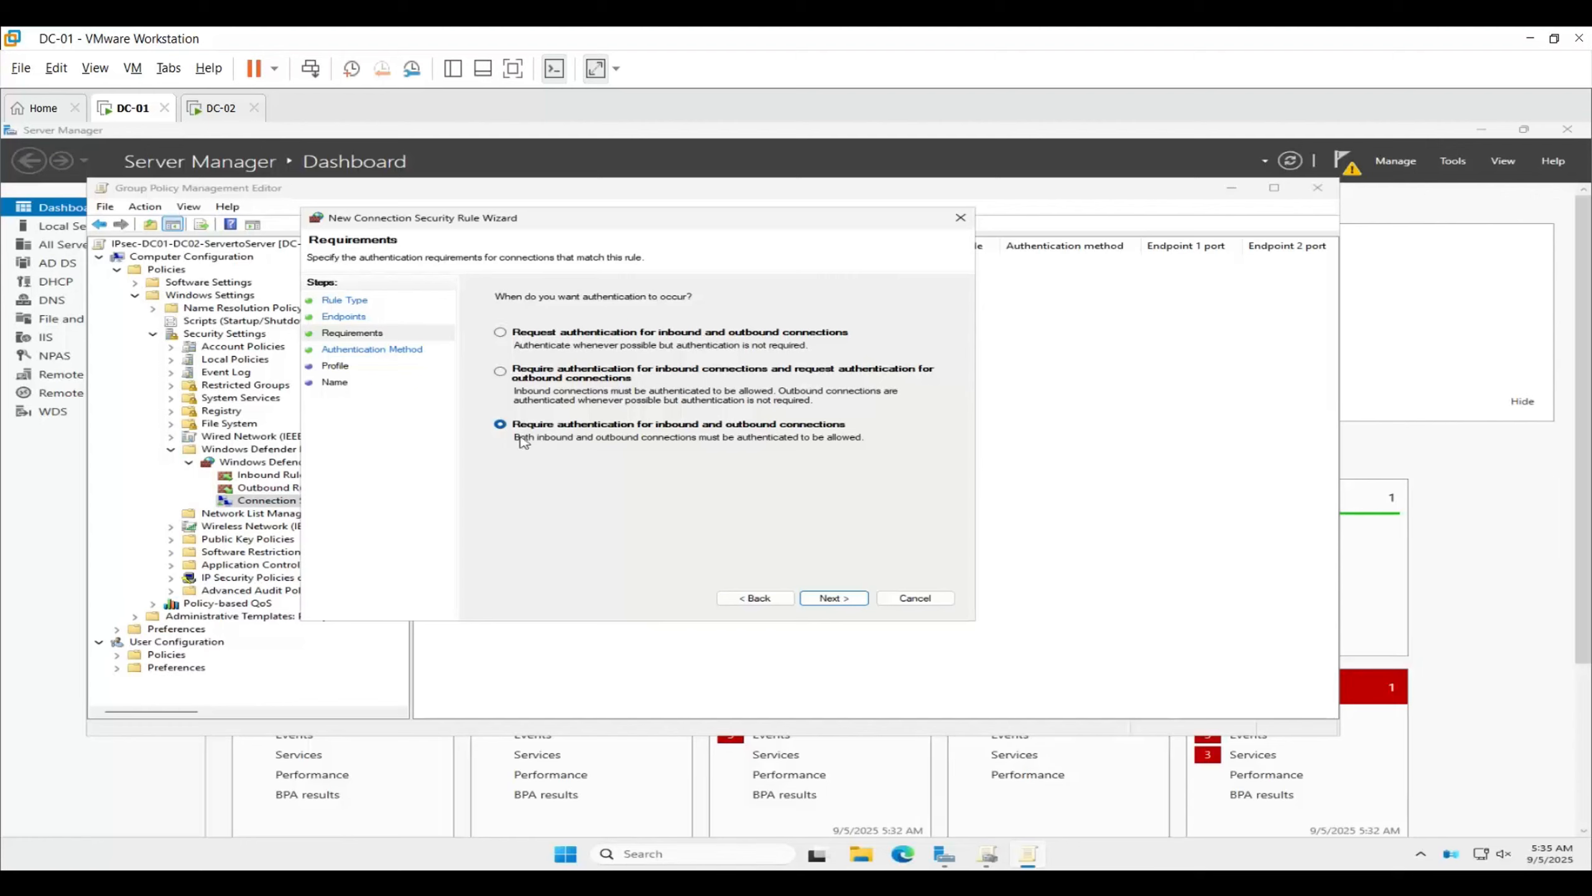
left_click(833, 597)
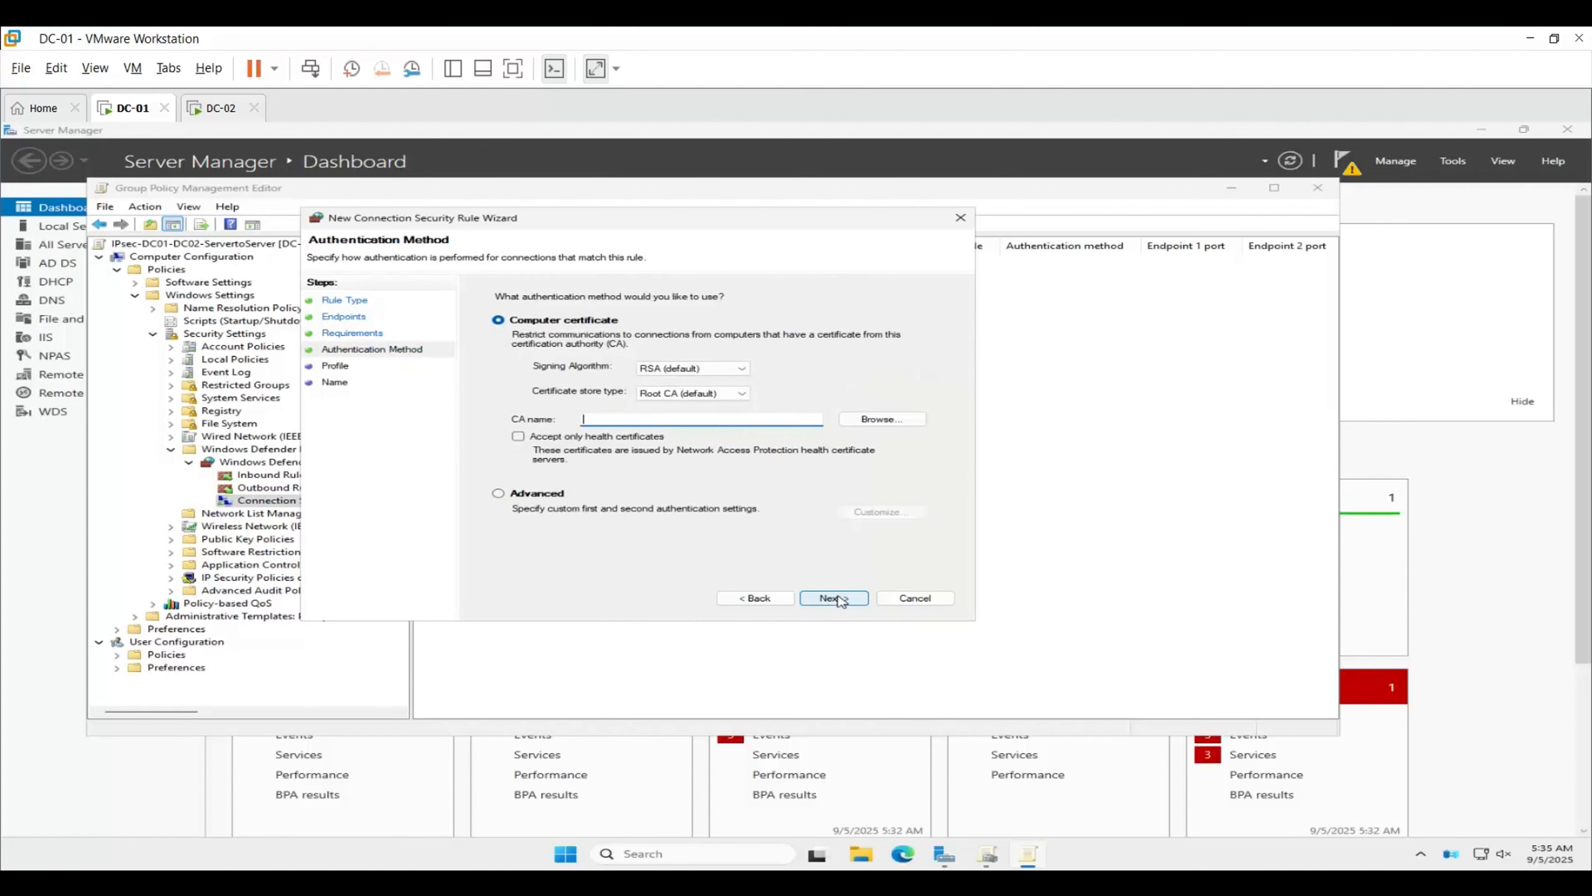
- Choose advanced authentication for the rule with Computer (Kerberos V5) as the first authentication method
left_click(499, 493)
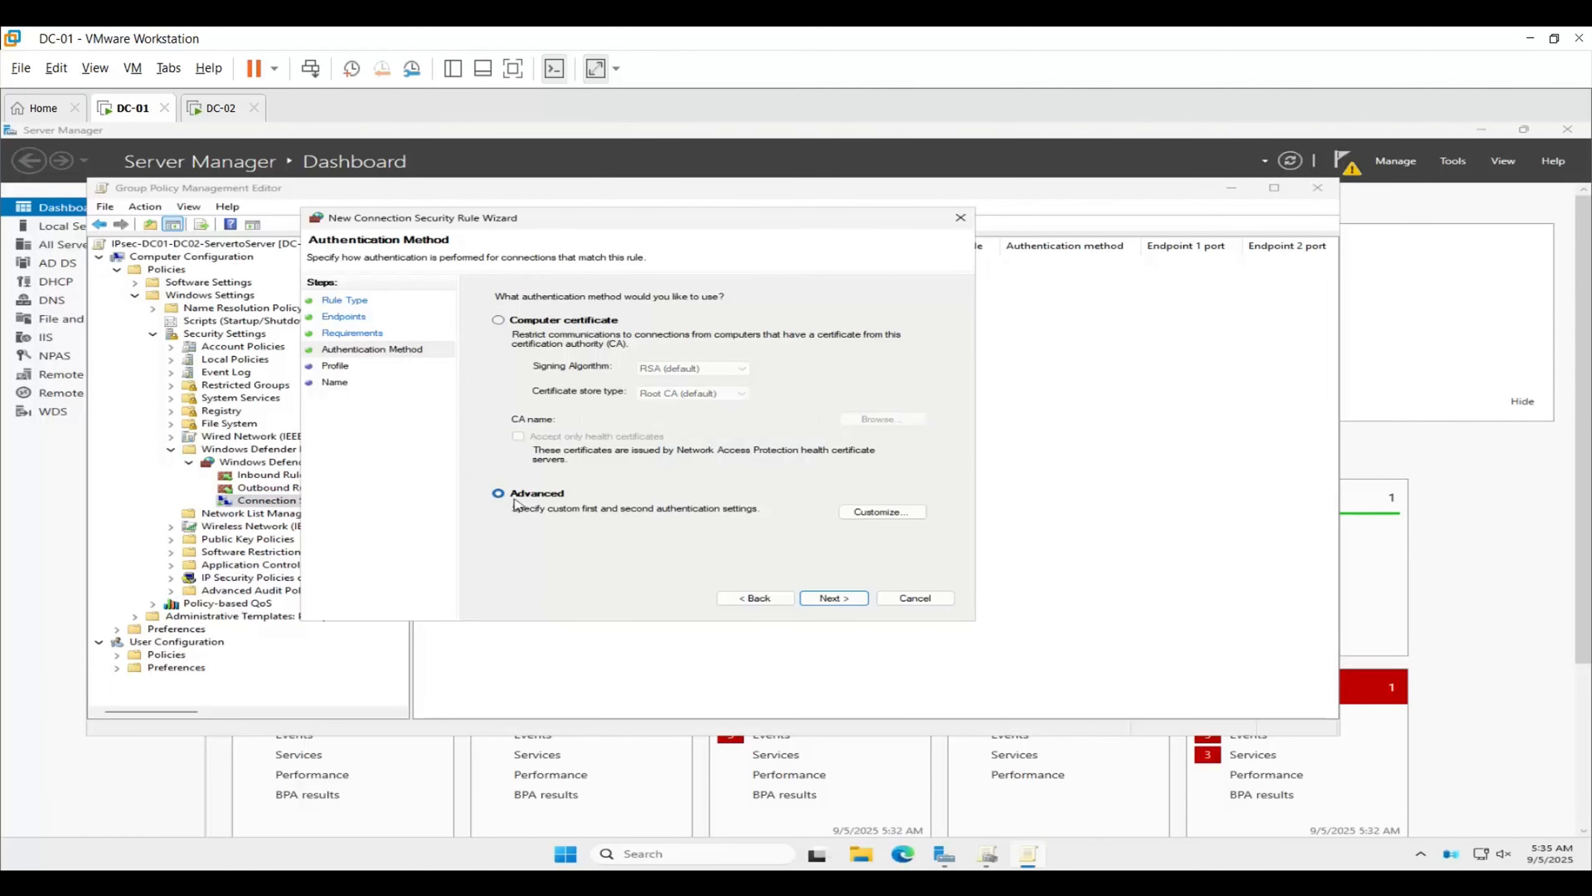
left_click(882, 513)
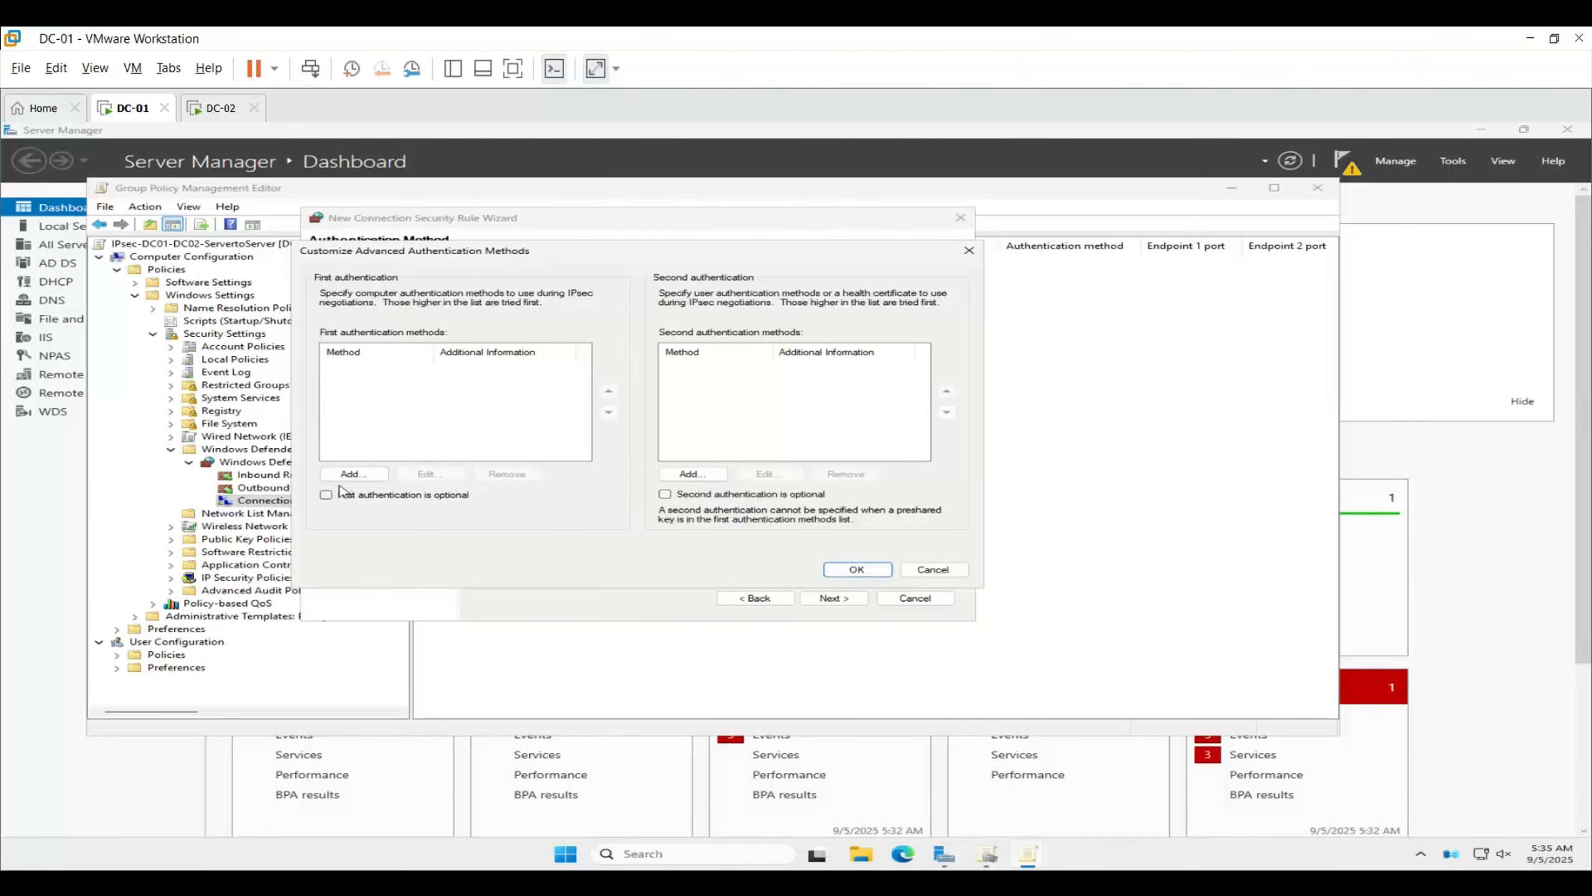
left_click(348, 475)
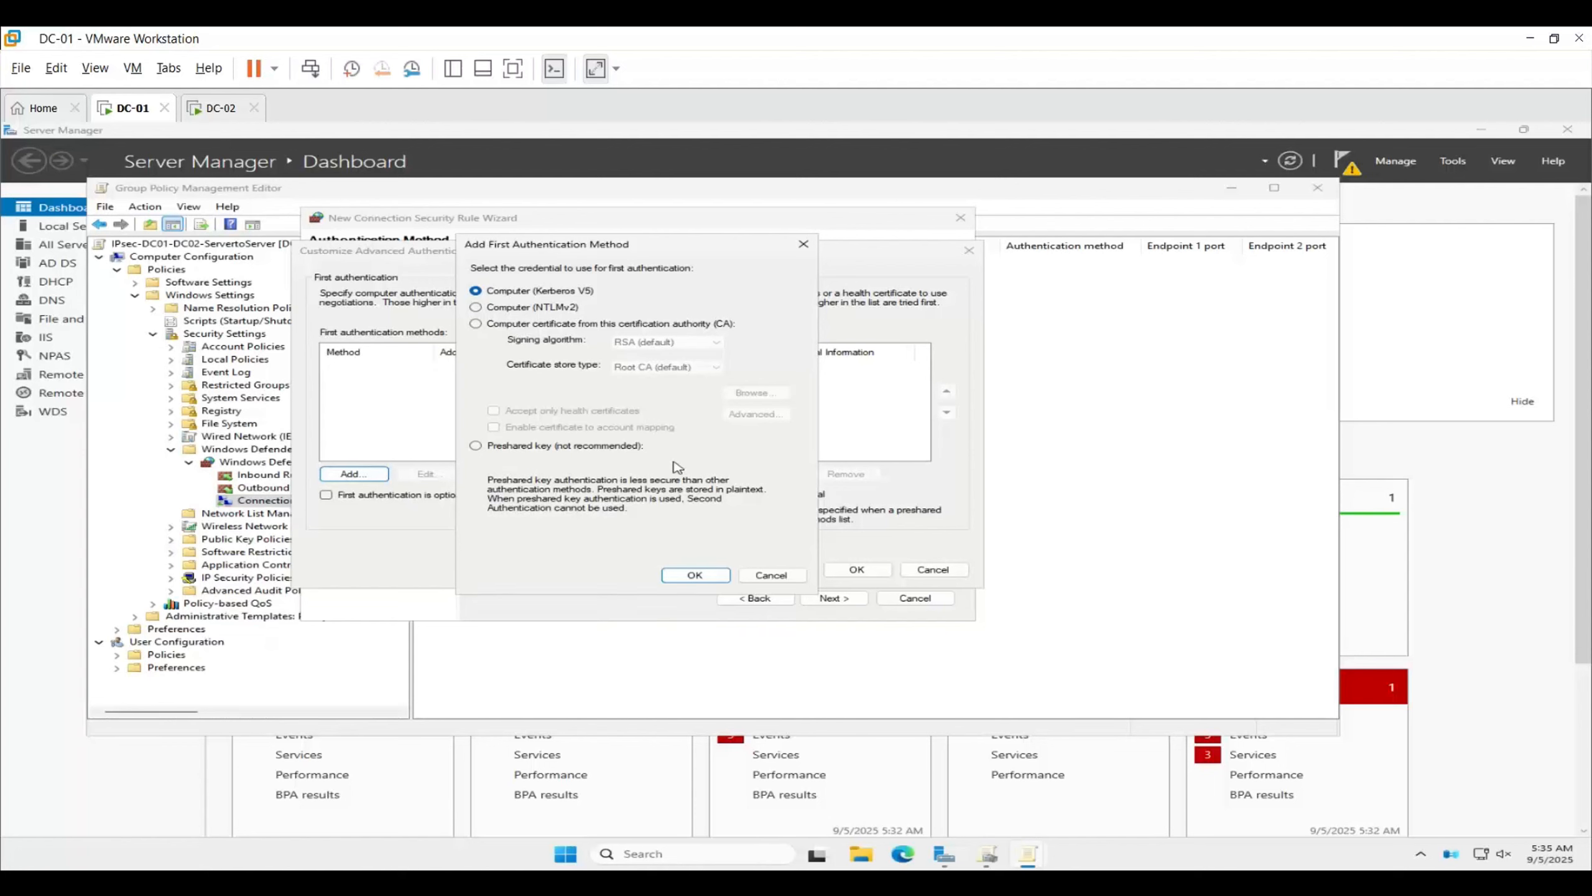
left_click(693, 576)
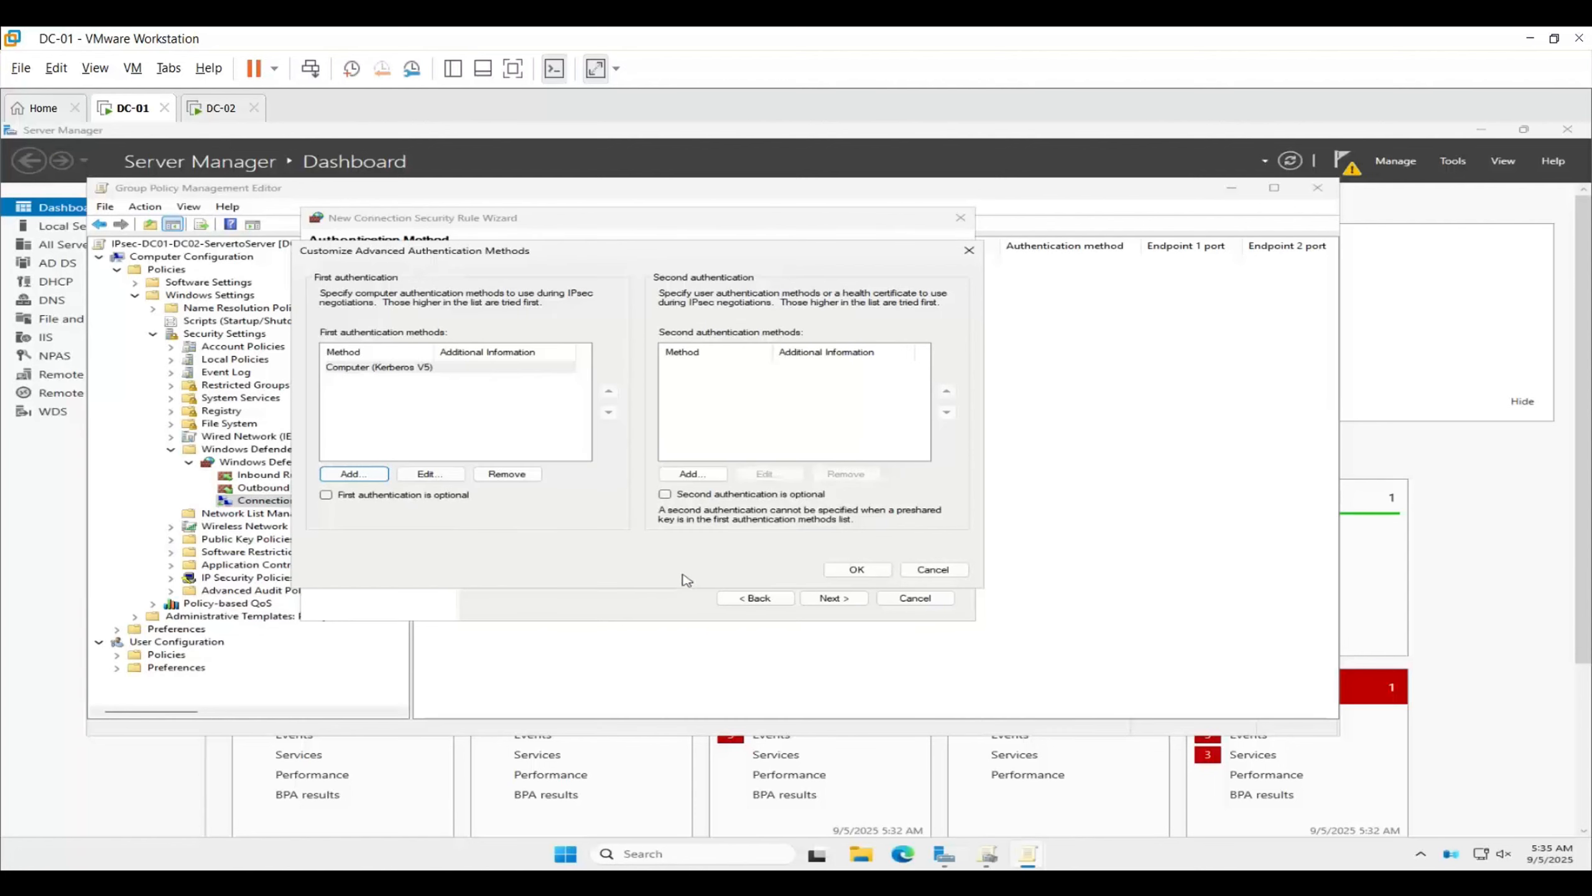
left_click(852, 571)
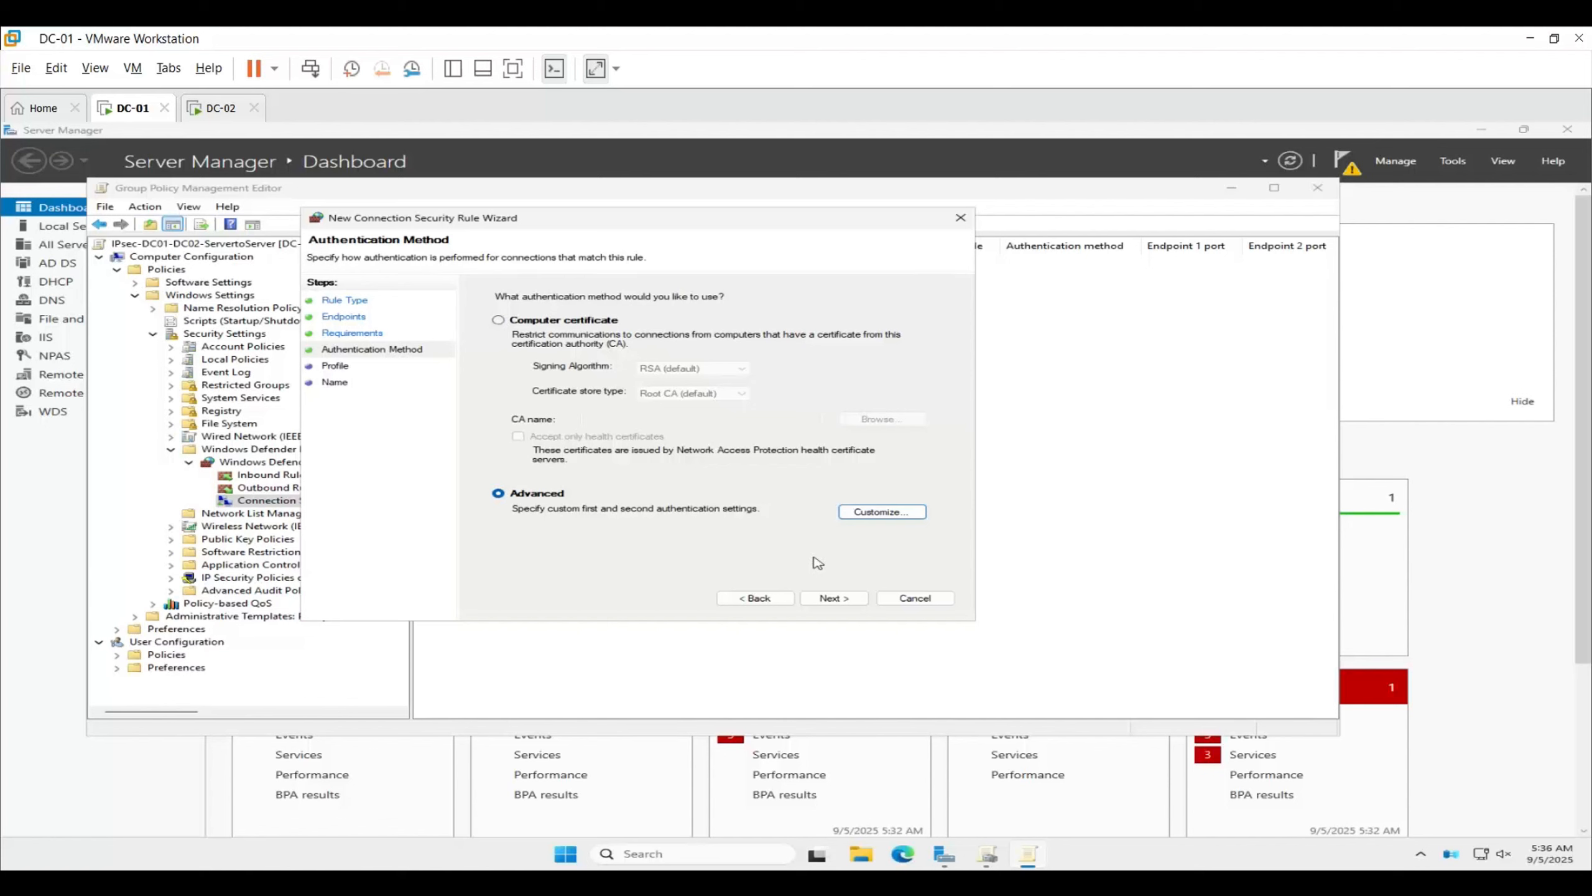
left_click(833, 599)
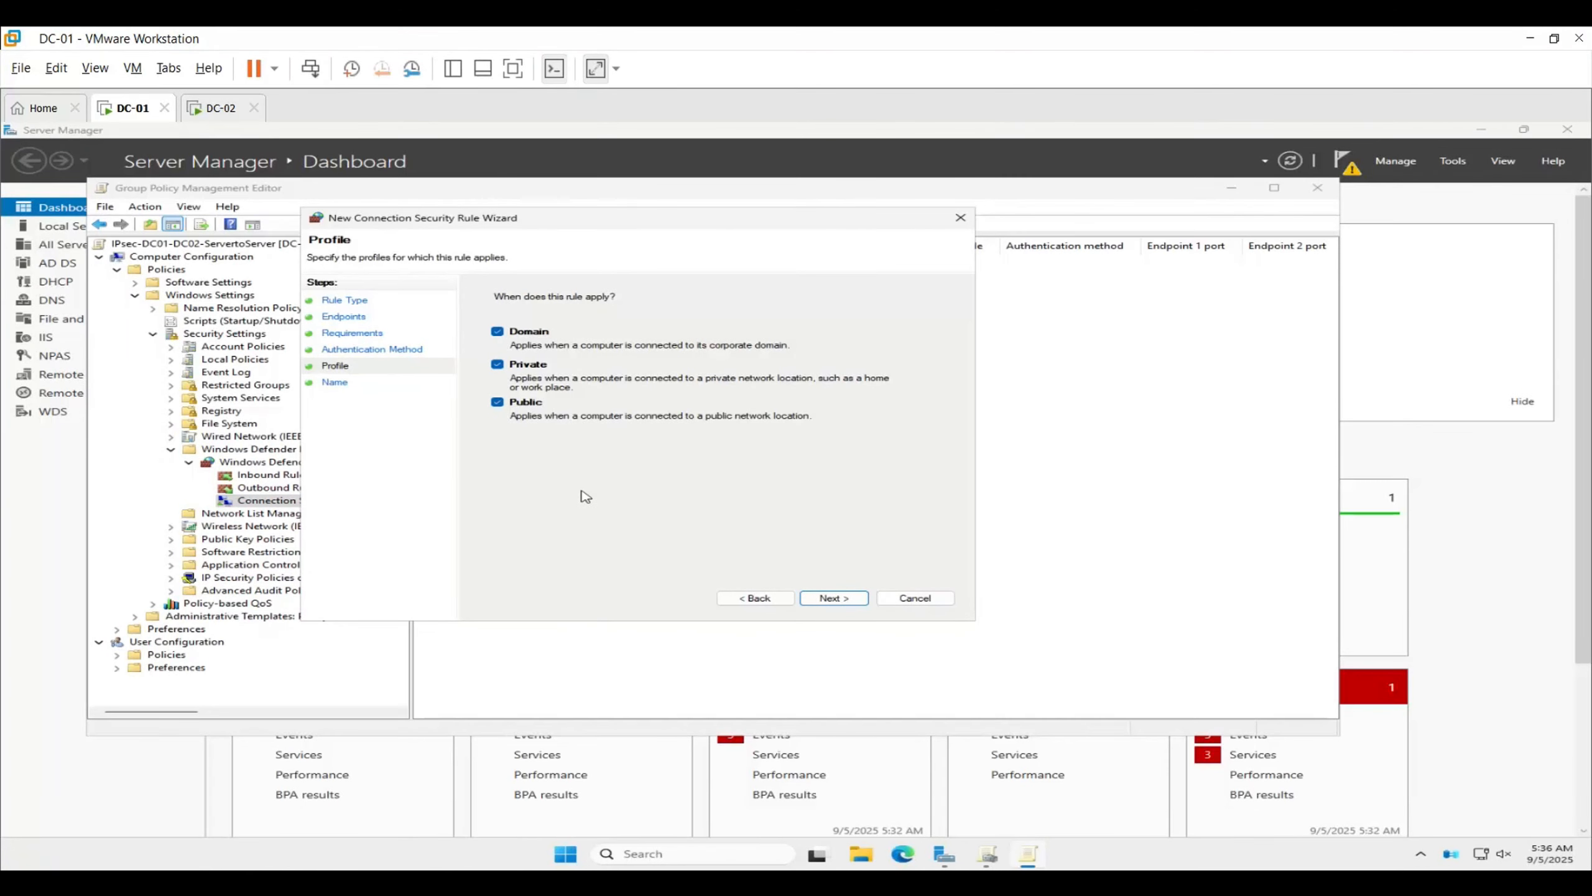
- Apply the rule to the Domain profile only, name it "DC01<->DC02 Require IPsec" and finish creating it
left_click(499, 403)
left_click(497, 365)
left_click(833, 599)
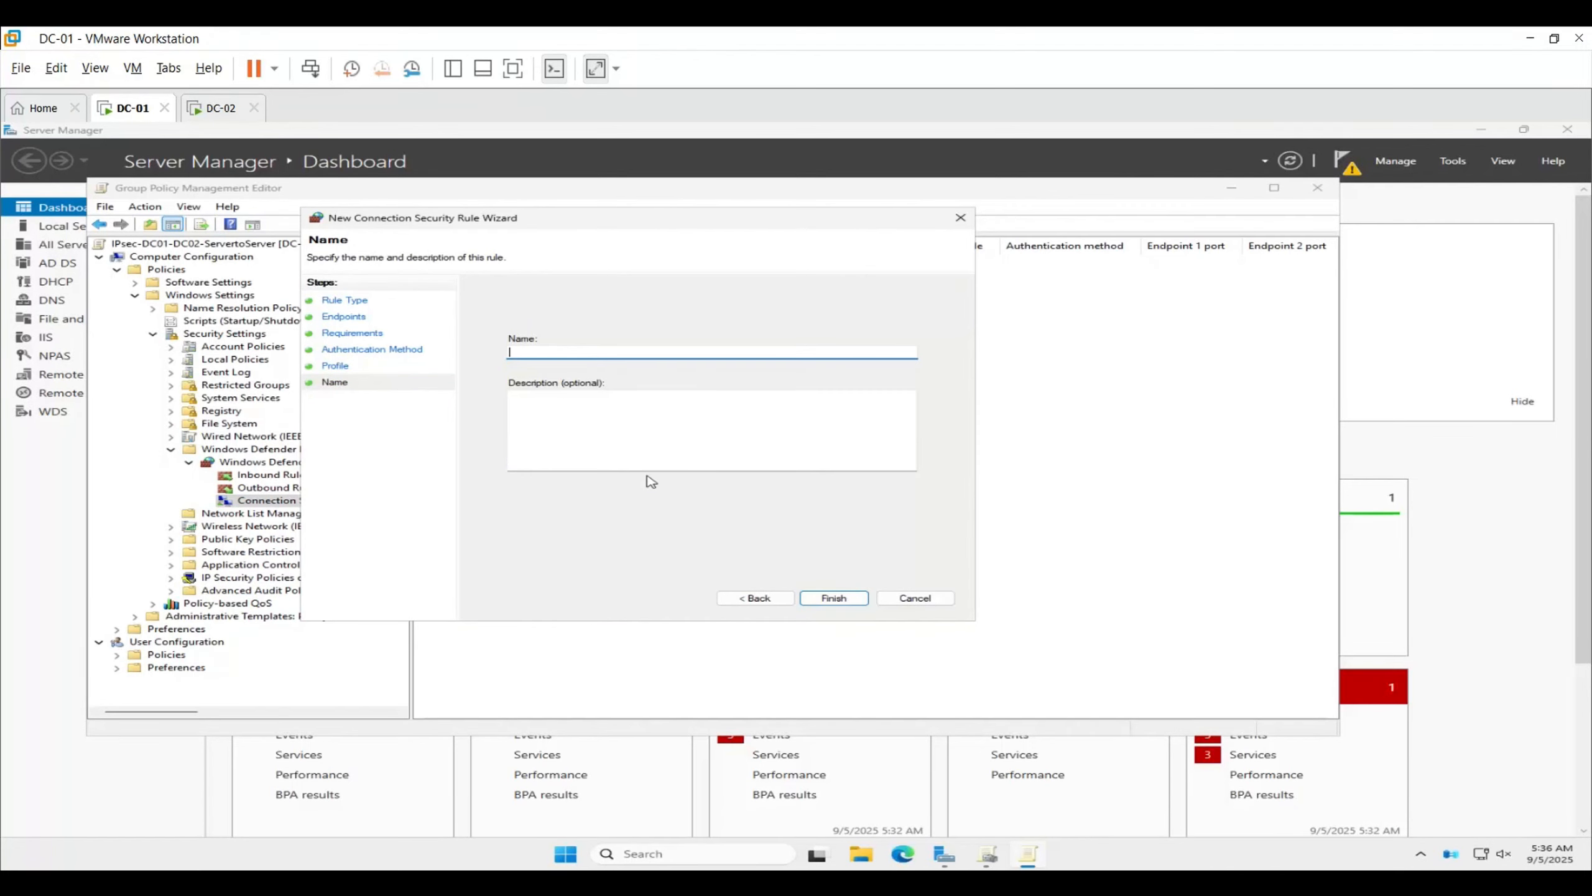
type("DC01<->DC02 Require IPsec")
left_click(833, 597)
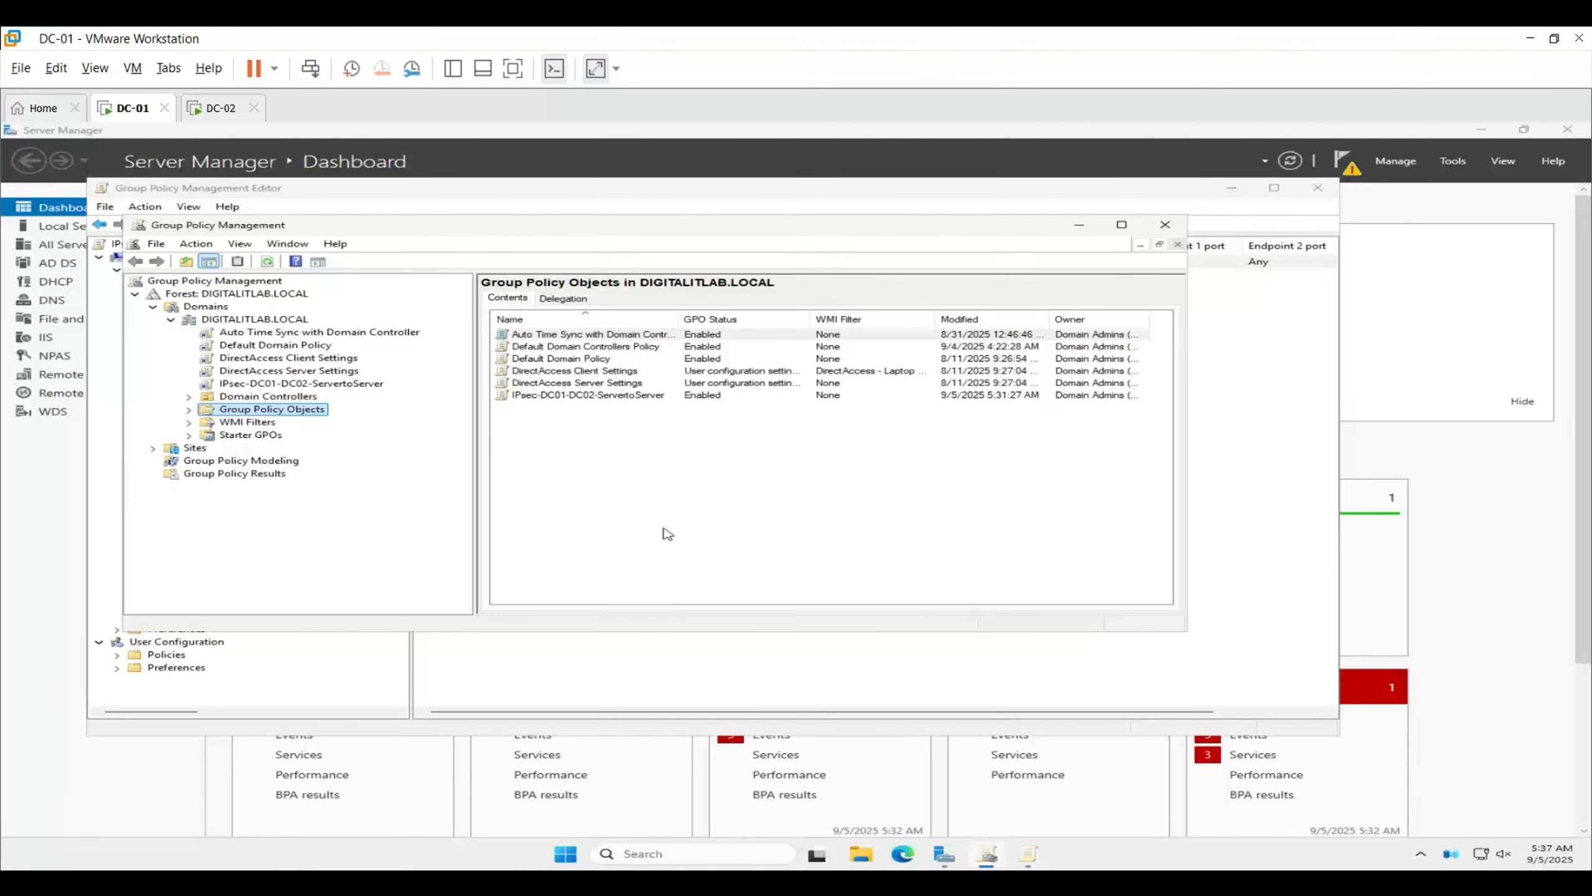
- Close the Group Policy Management Editor and the Group Policy Management console
left_click(1079, 224)
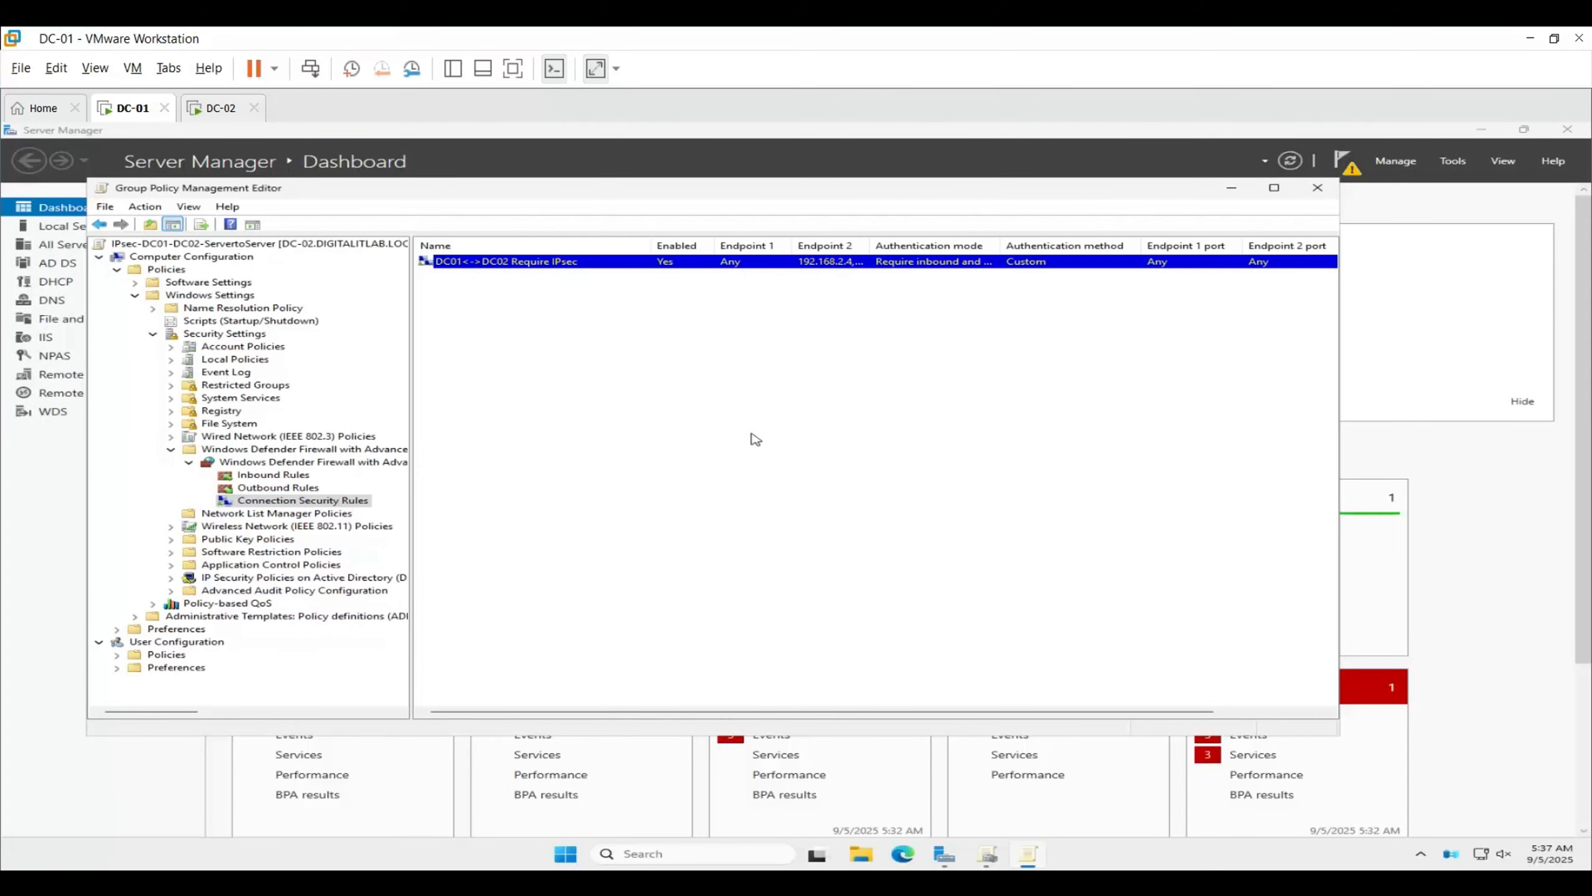
left_click(1317, 188)
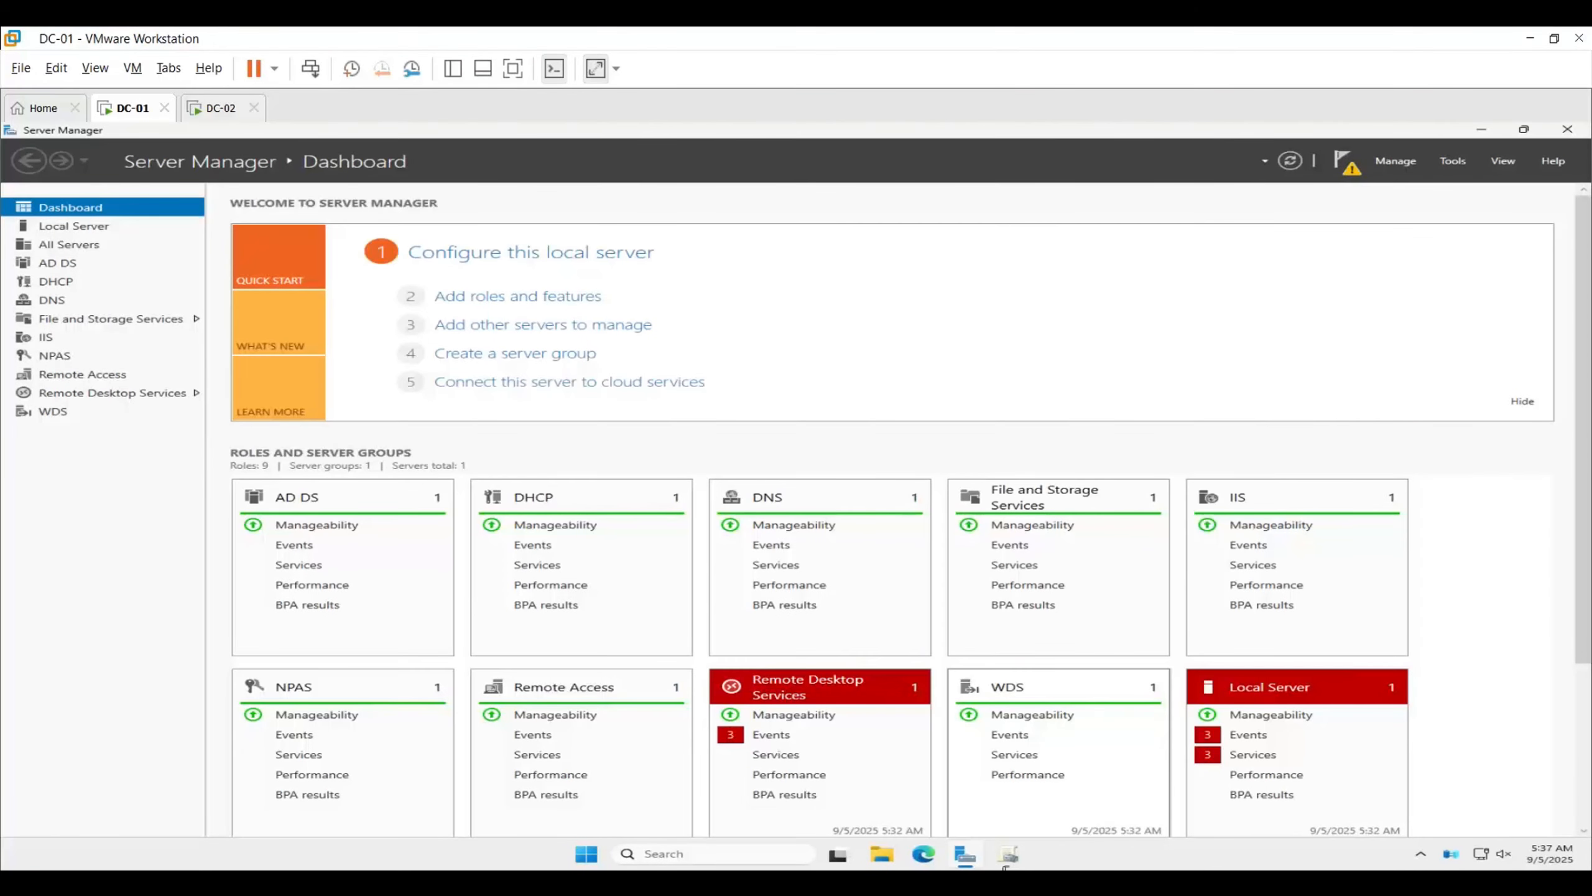
left_click(1008, 853)
left_click(1173, 216)
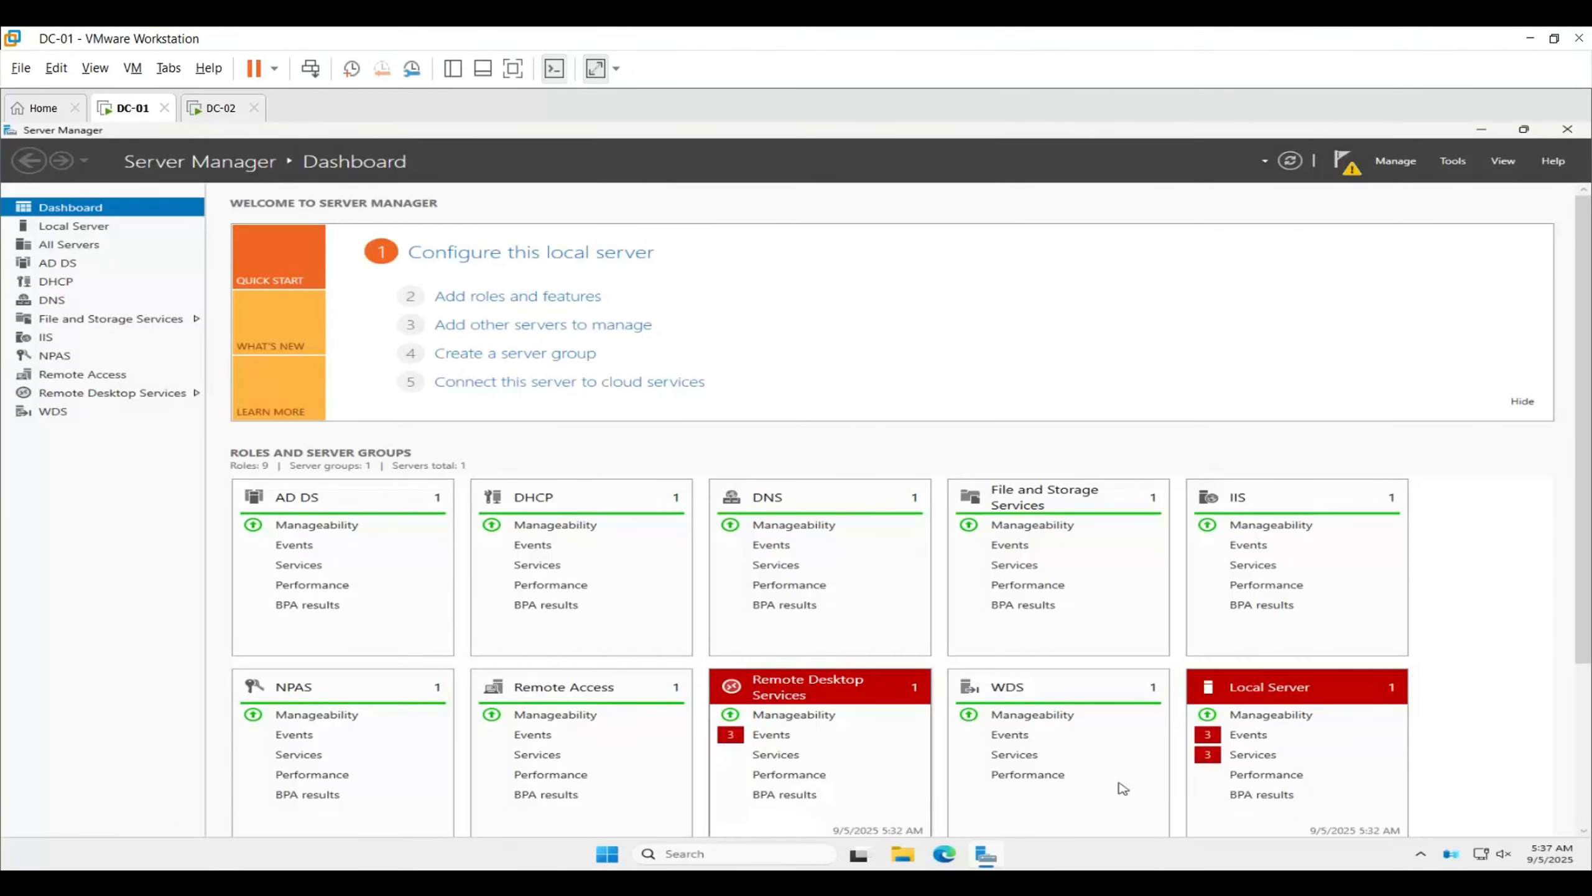
- Open Windows PowerShell as administrator on DC-01 and run gpupdate /force
left_click(689, 854)
type("windows powerShell")
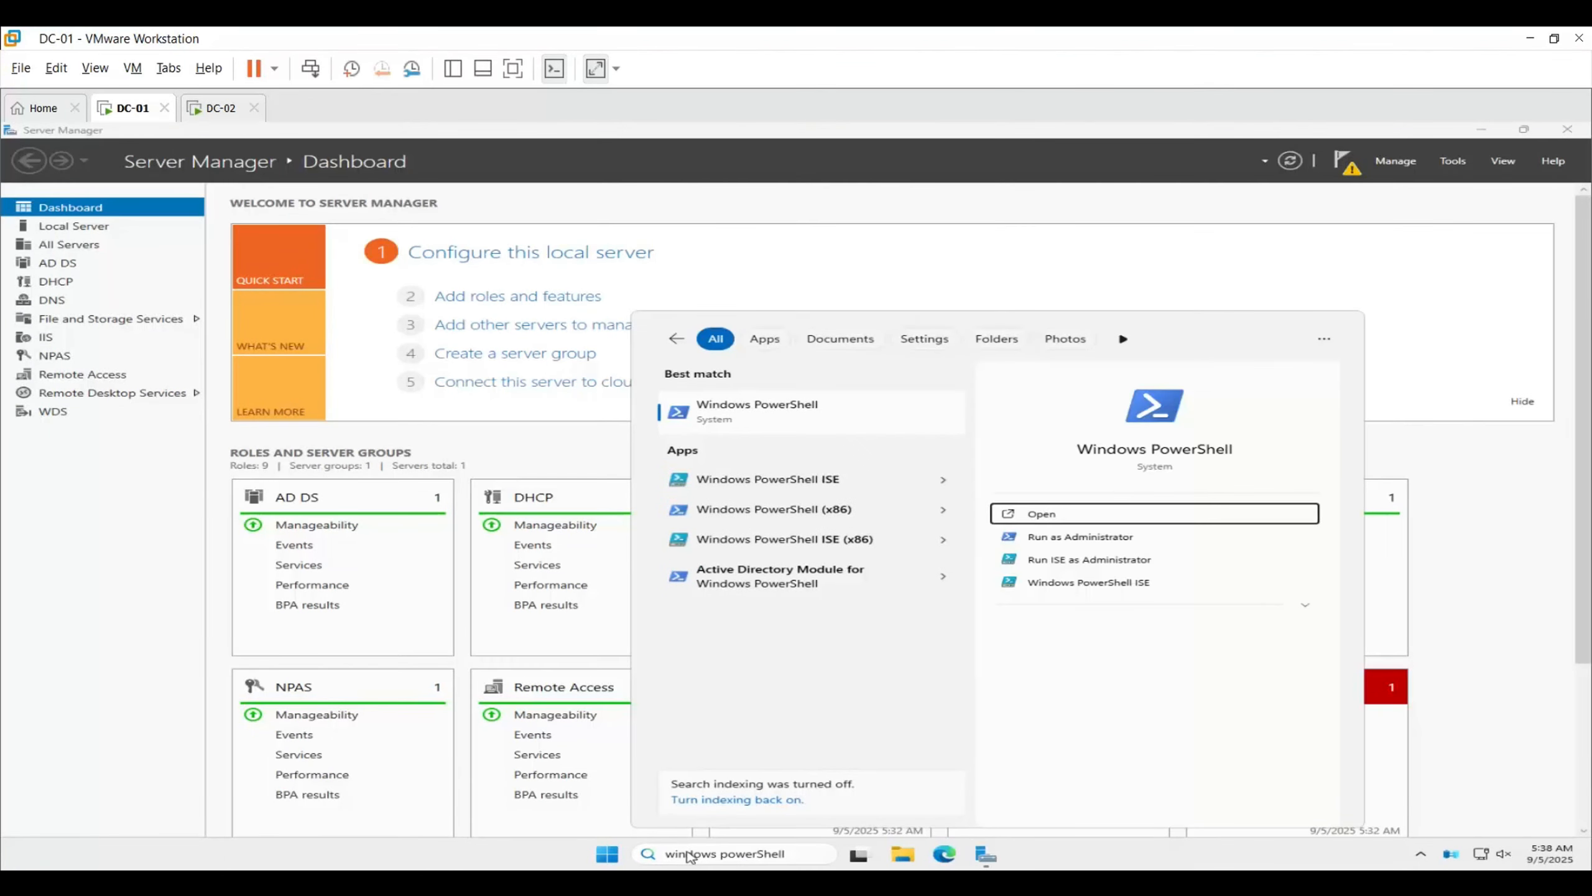
key("ctrl+shift+Return")
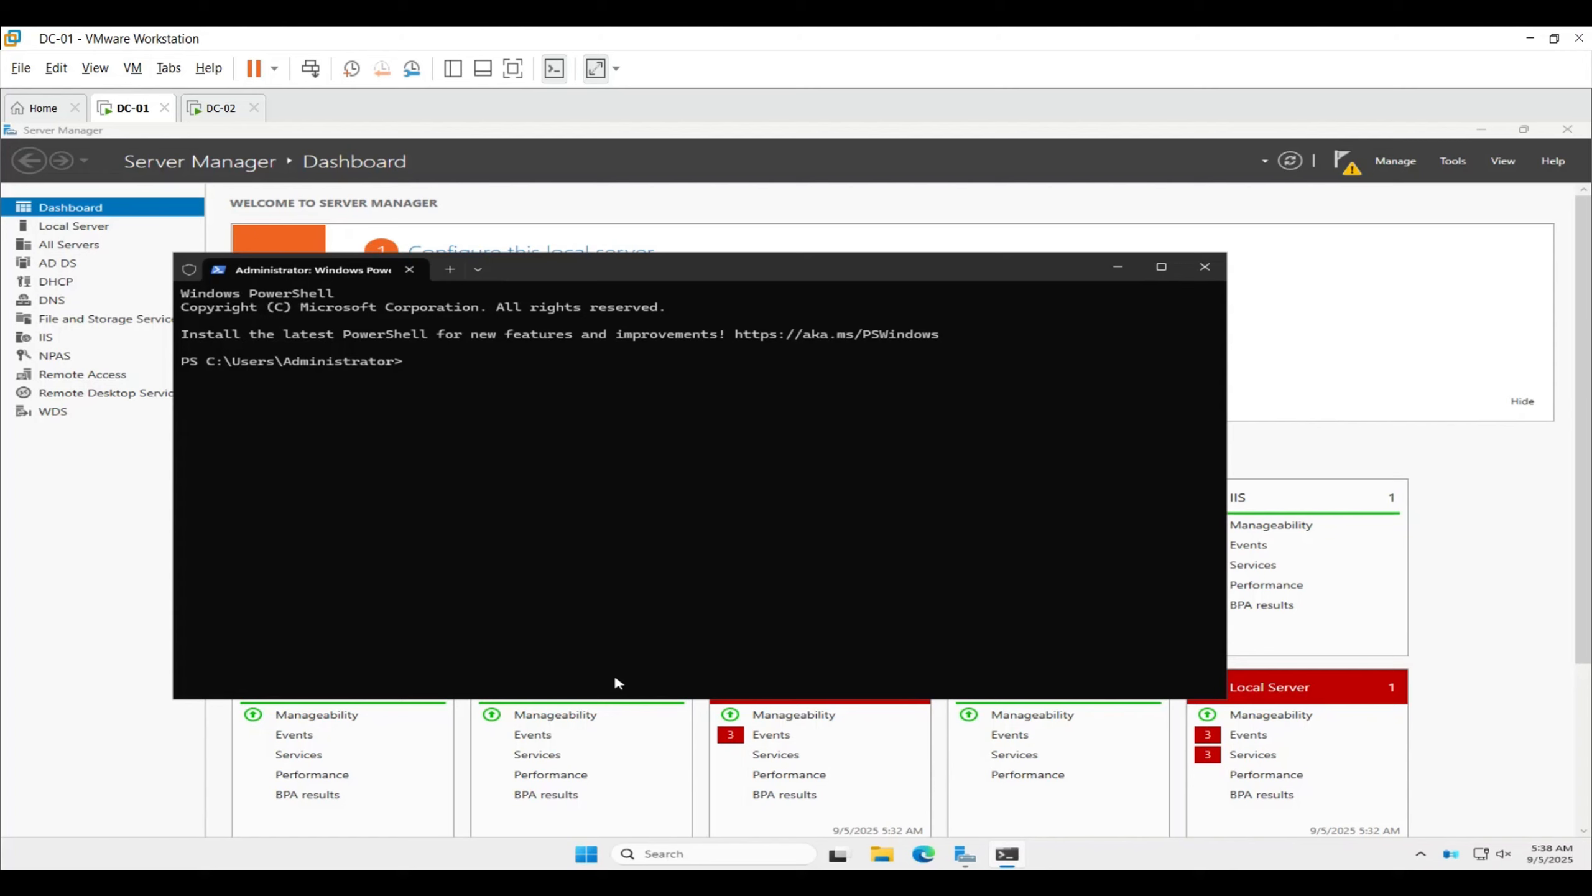
type("gpupdate /force")
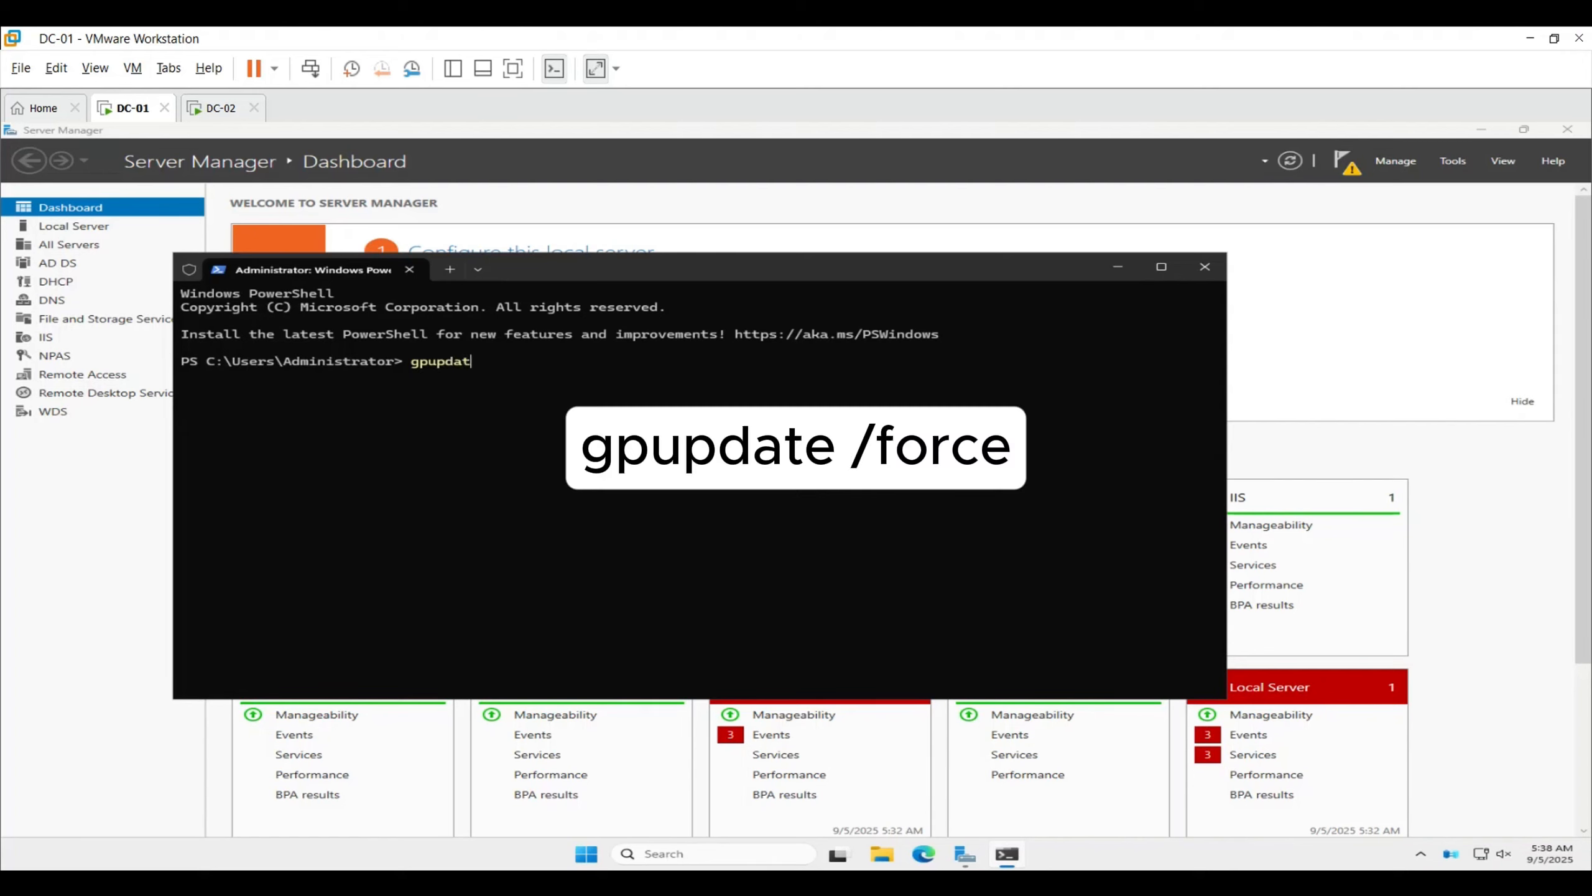
key("Return")
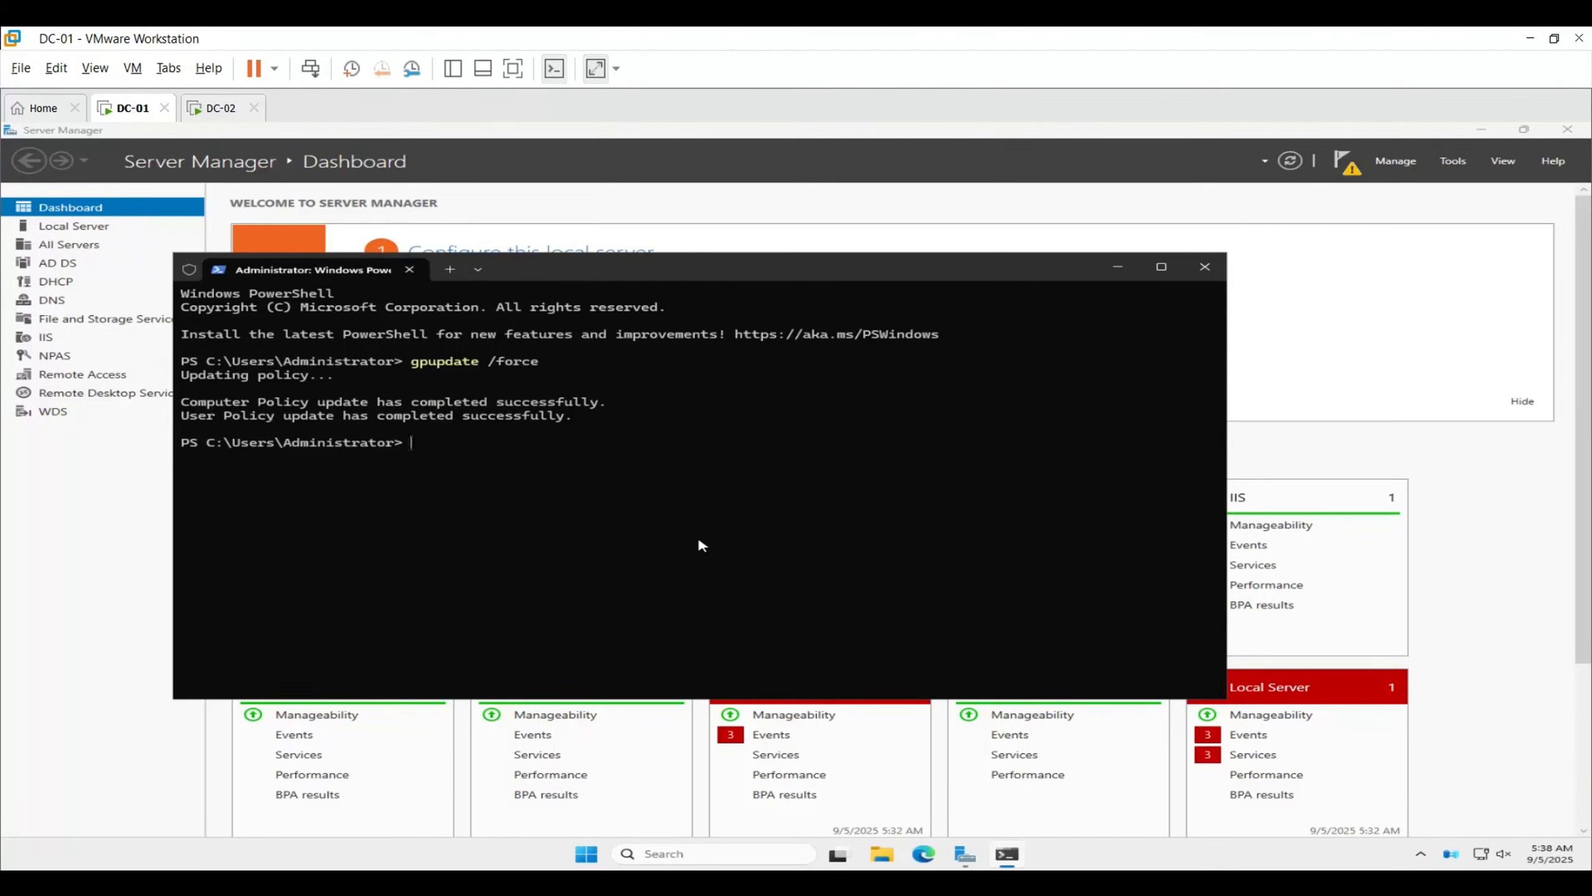
- Switch to the DC-02 virtual machine, open an administrator Windows PowerShell and run gpupdate /force
left_click(216, 107)
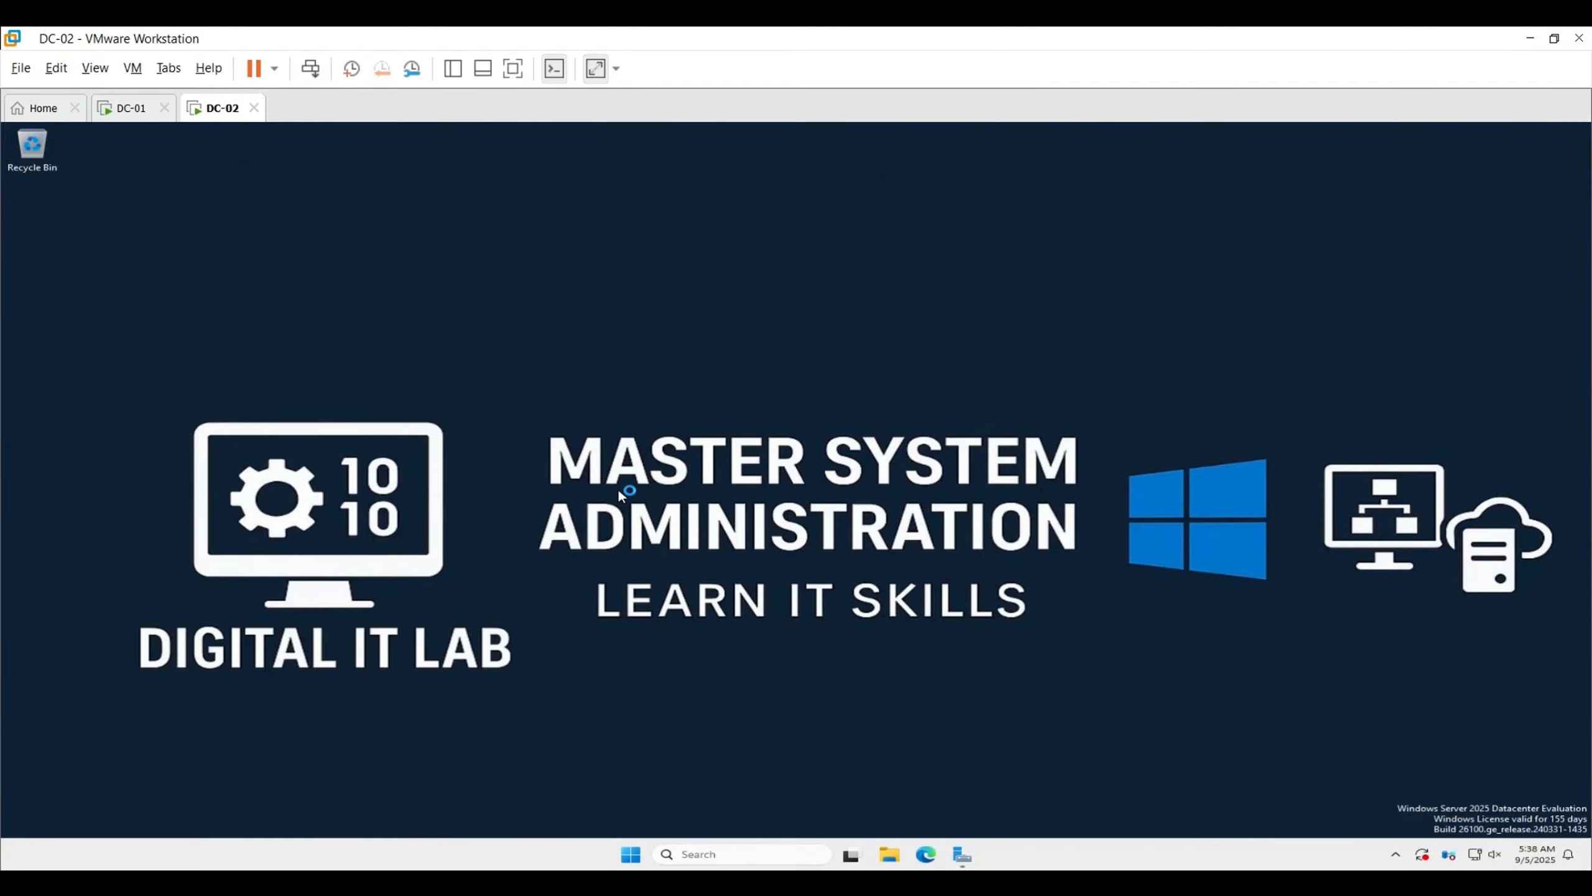
key("super")
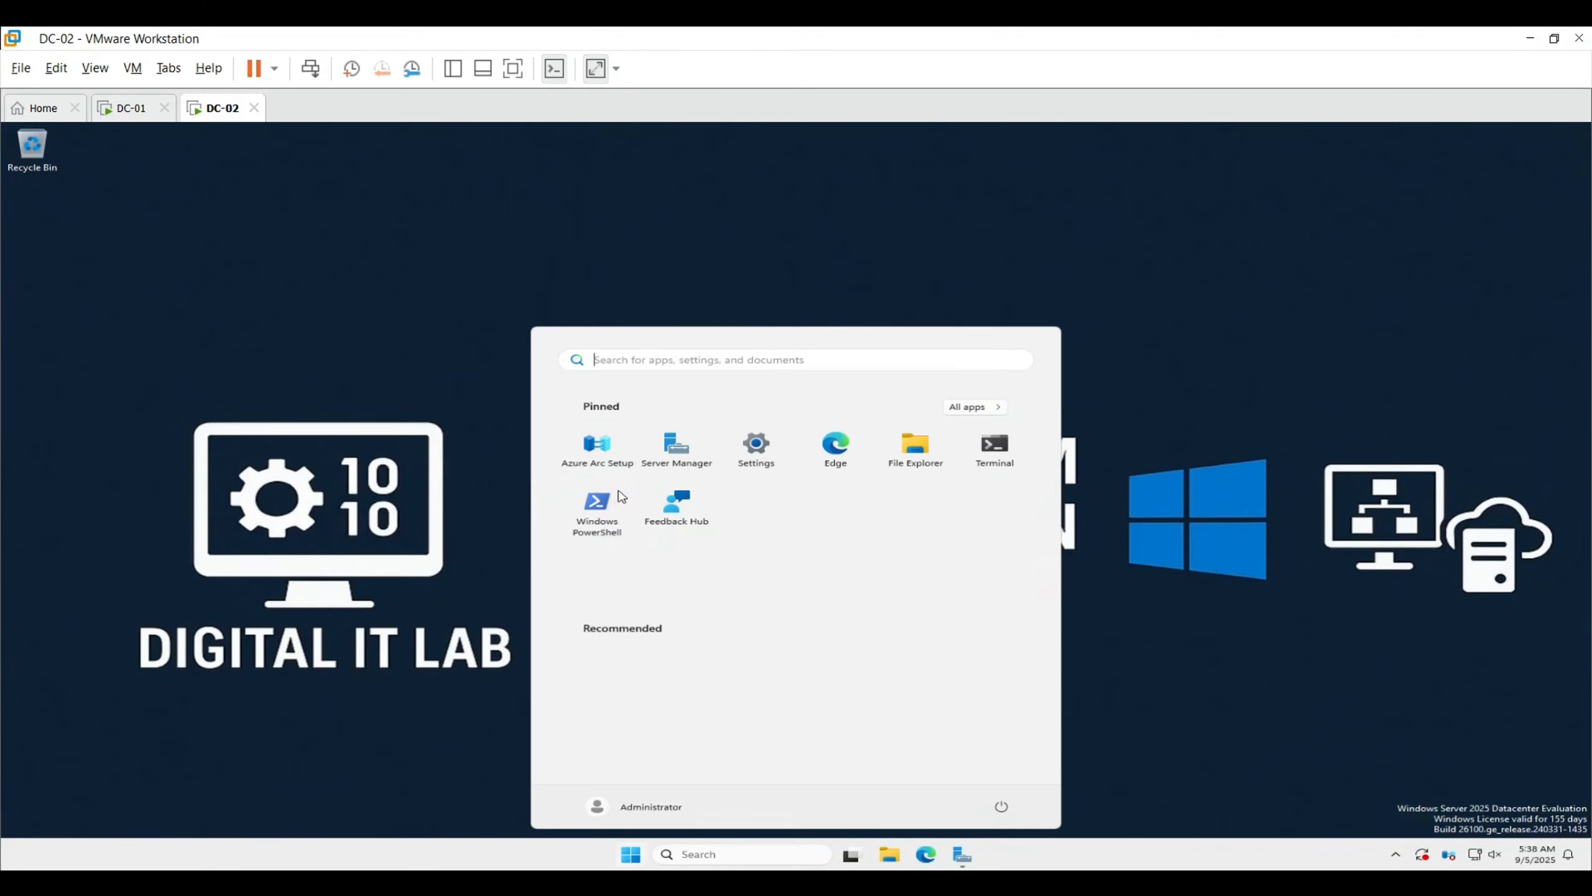
key("Escape")
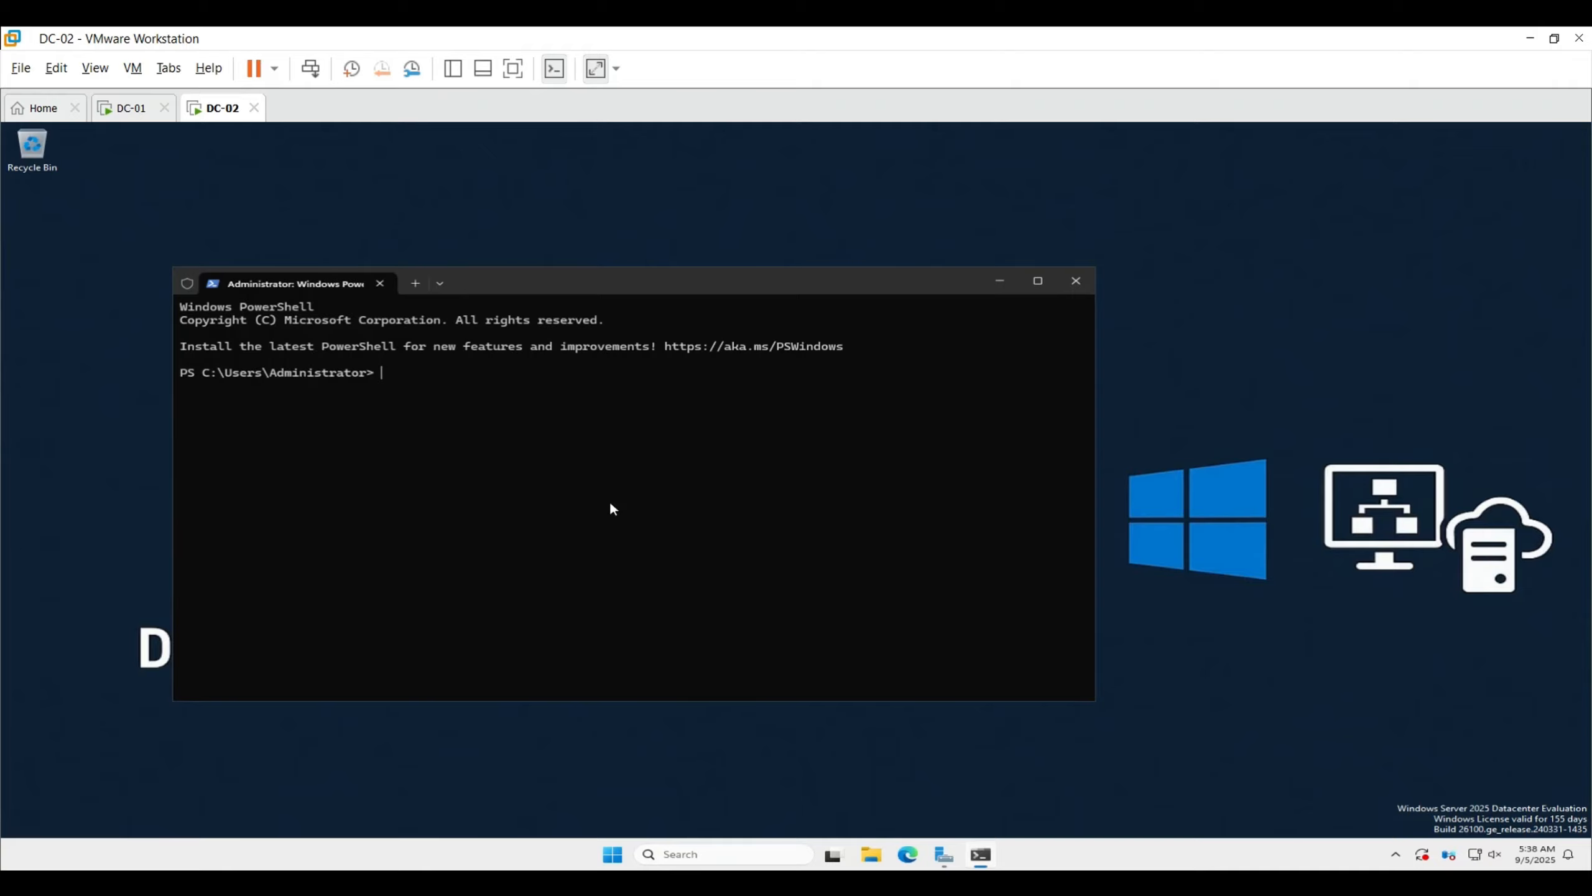
type("gpupdate /forc")
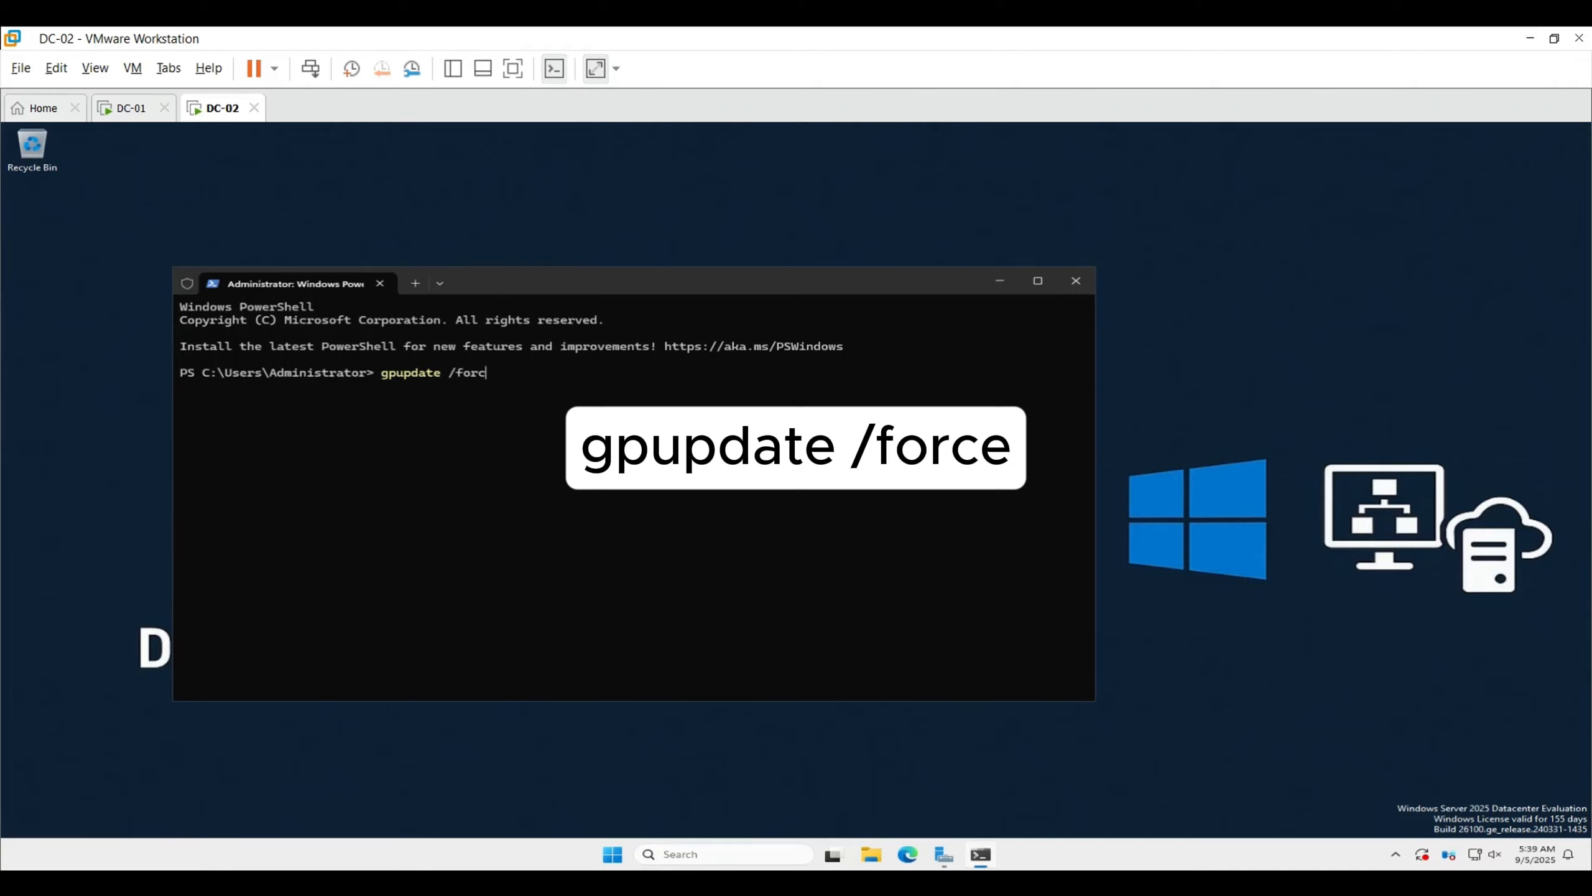
type("e")
key("Return")
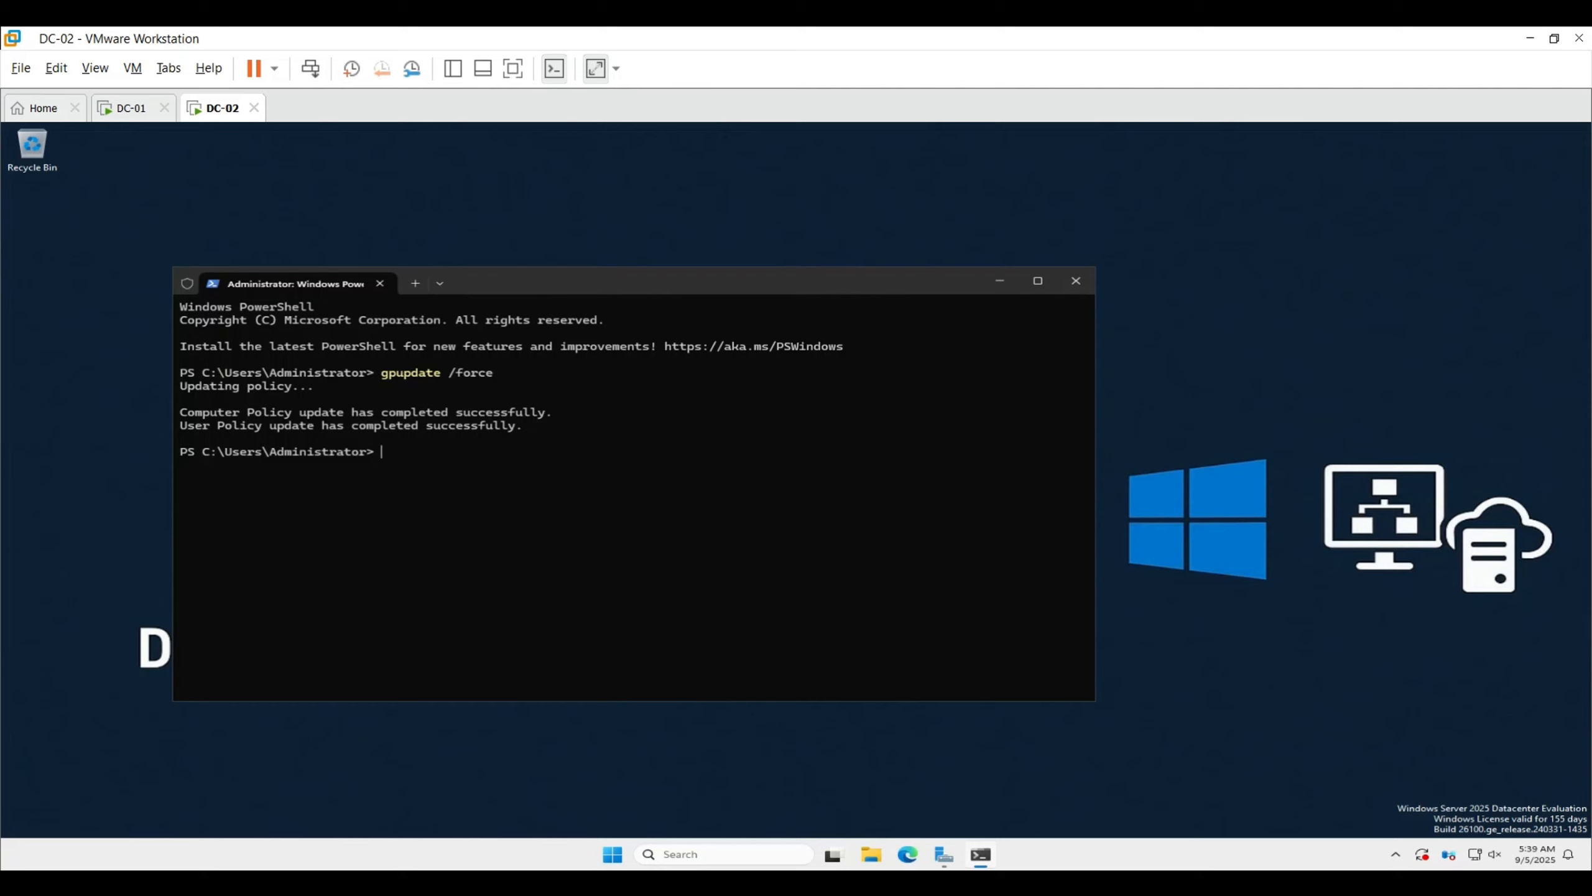
- Run gpresult /r /scope computer on DC-02 and check the applied Group Policy Objects for IPsec-DC01-DC02-ServertoServer
type("gpresu")
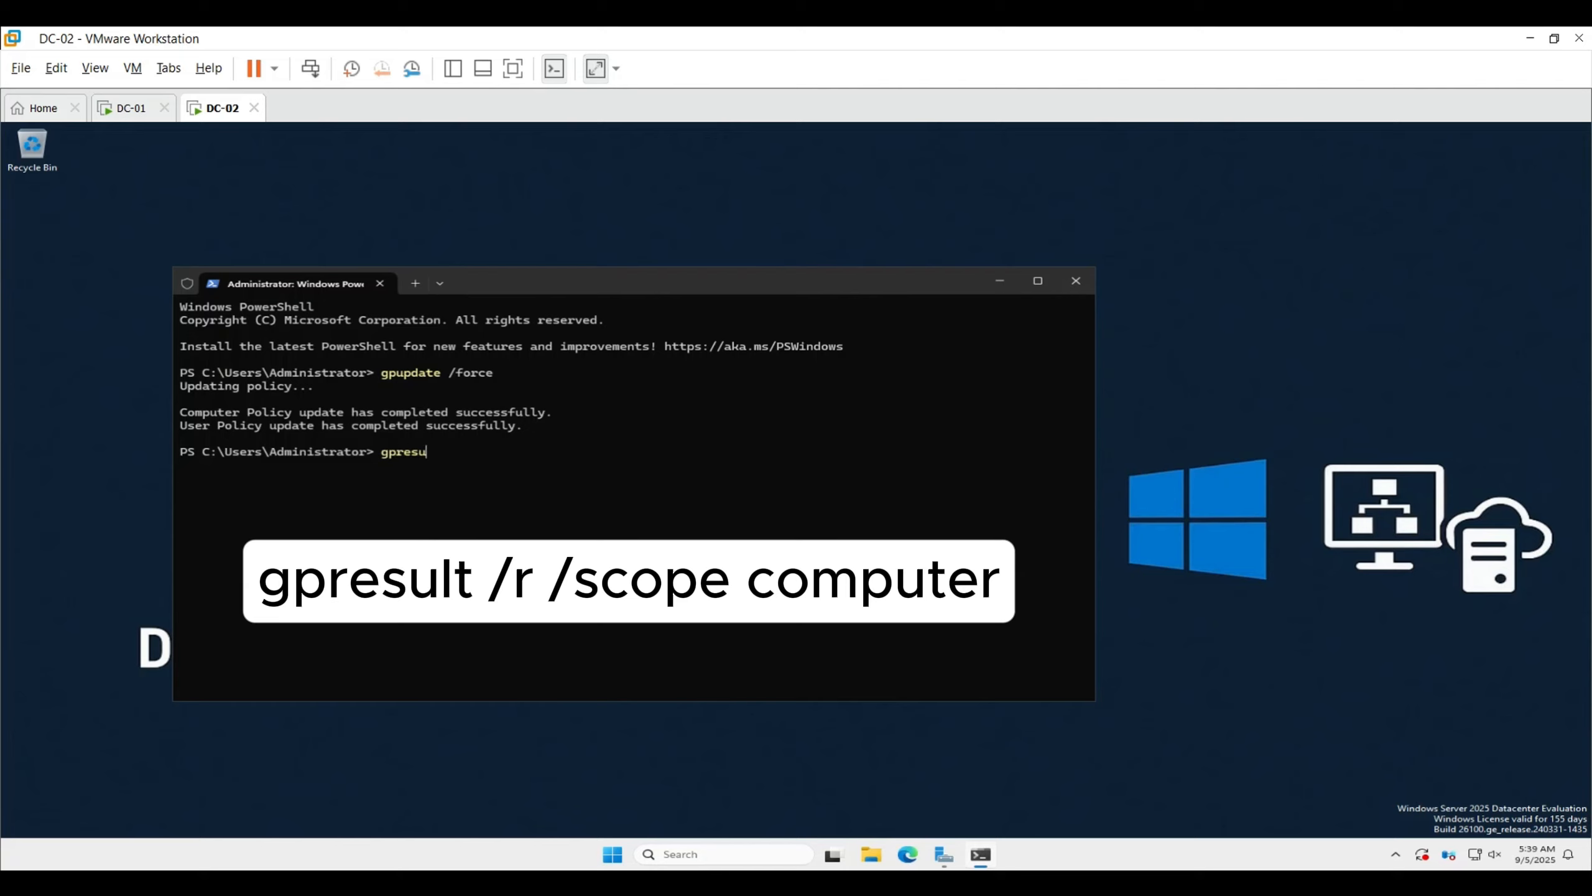
type("lt /r /scope computer")
key("Return")
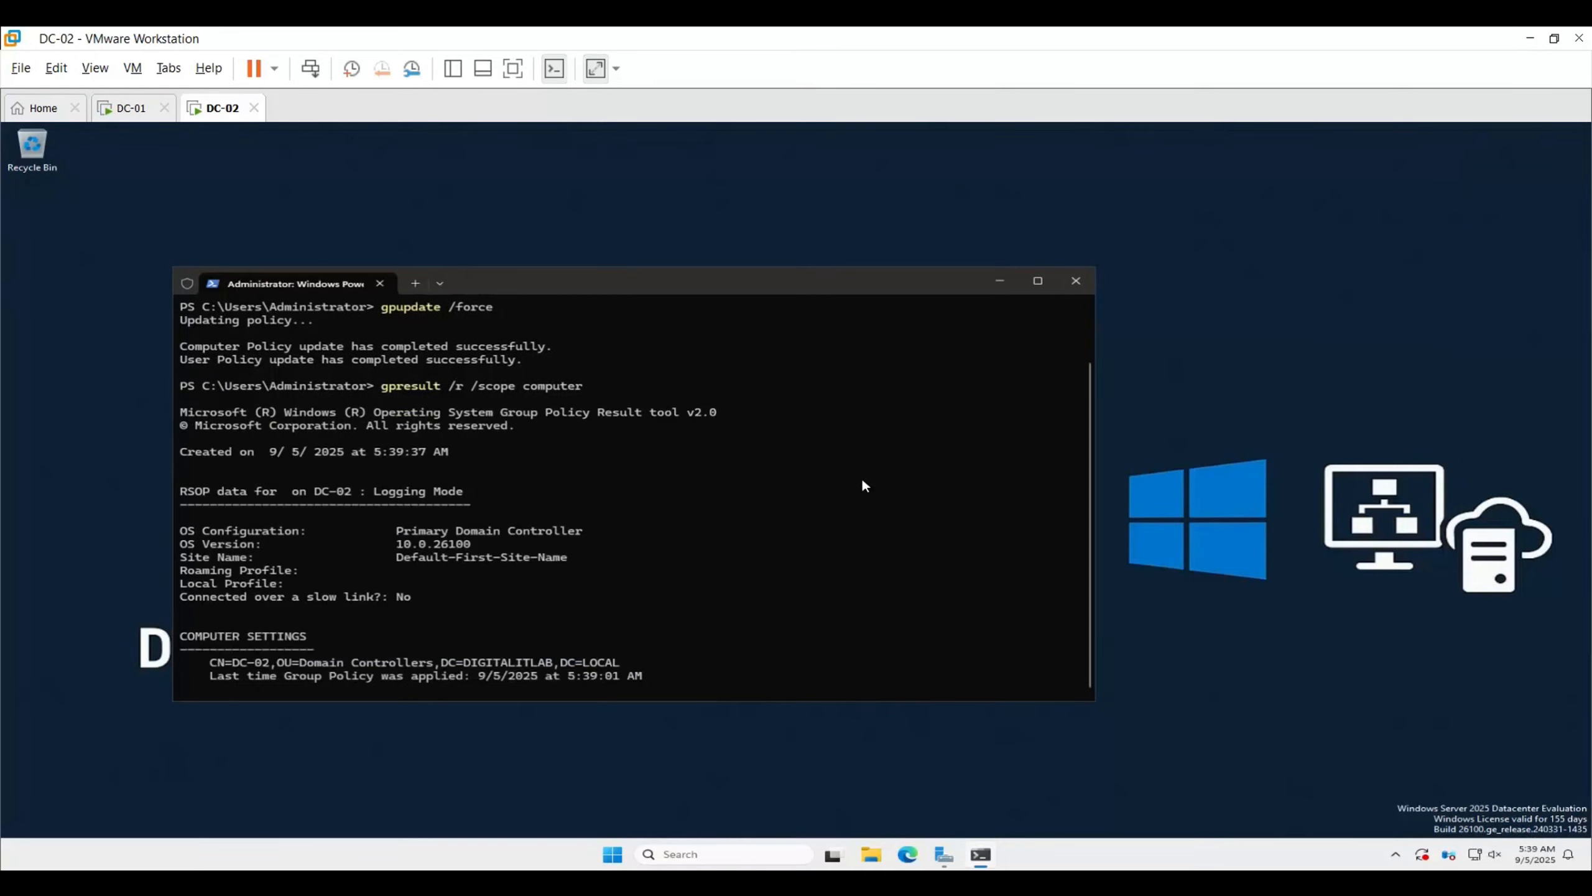
left_click_drag(276, 268, 275, 135)
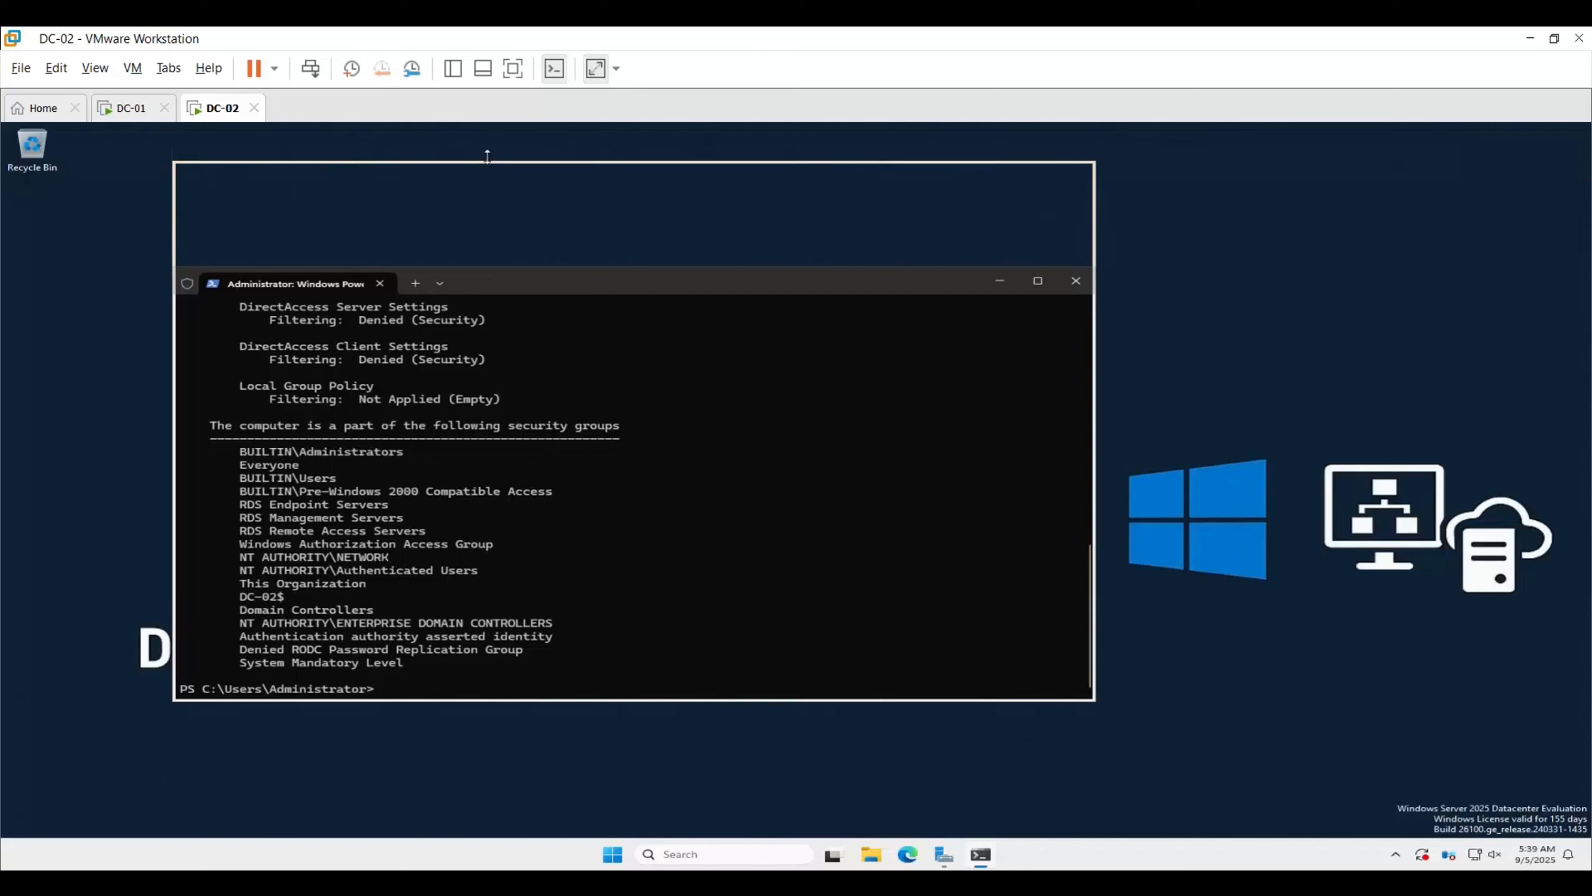
scroll(550, 452, "up", 4)
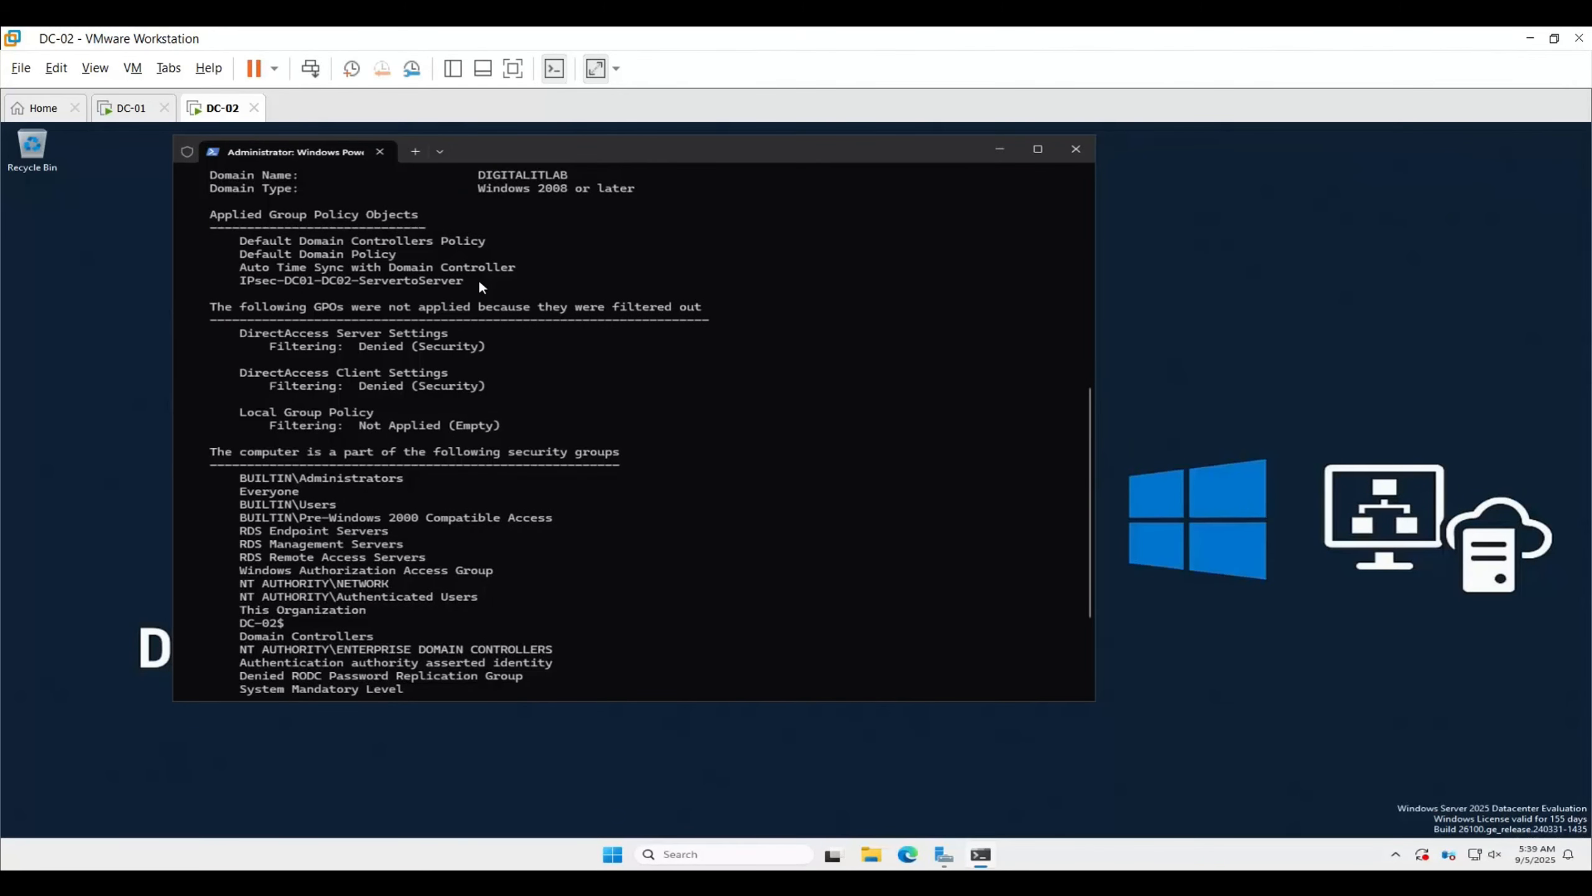
triple_click(304, 280)
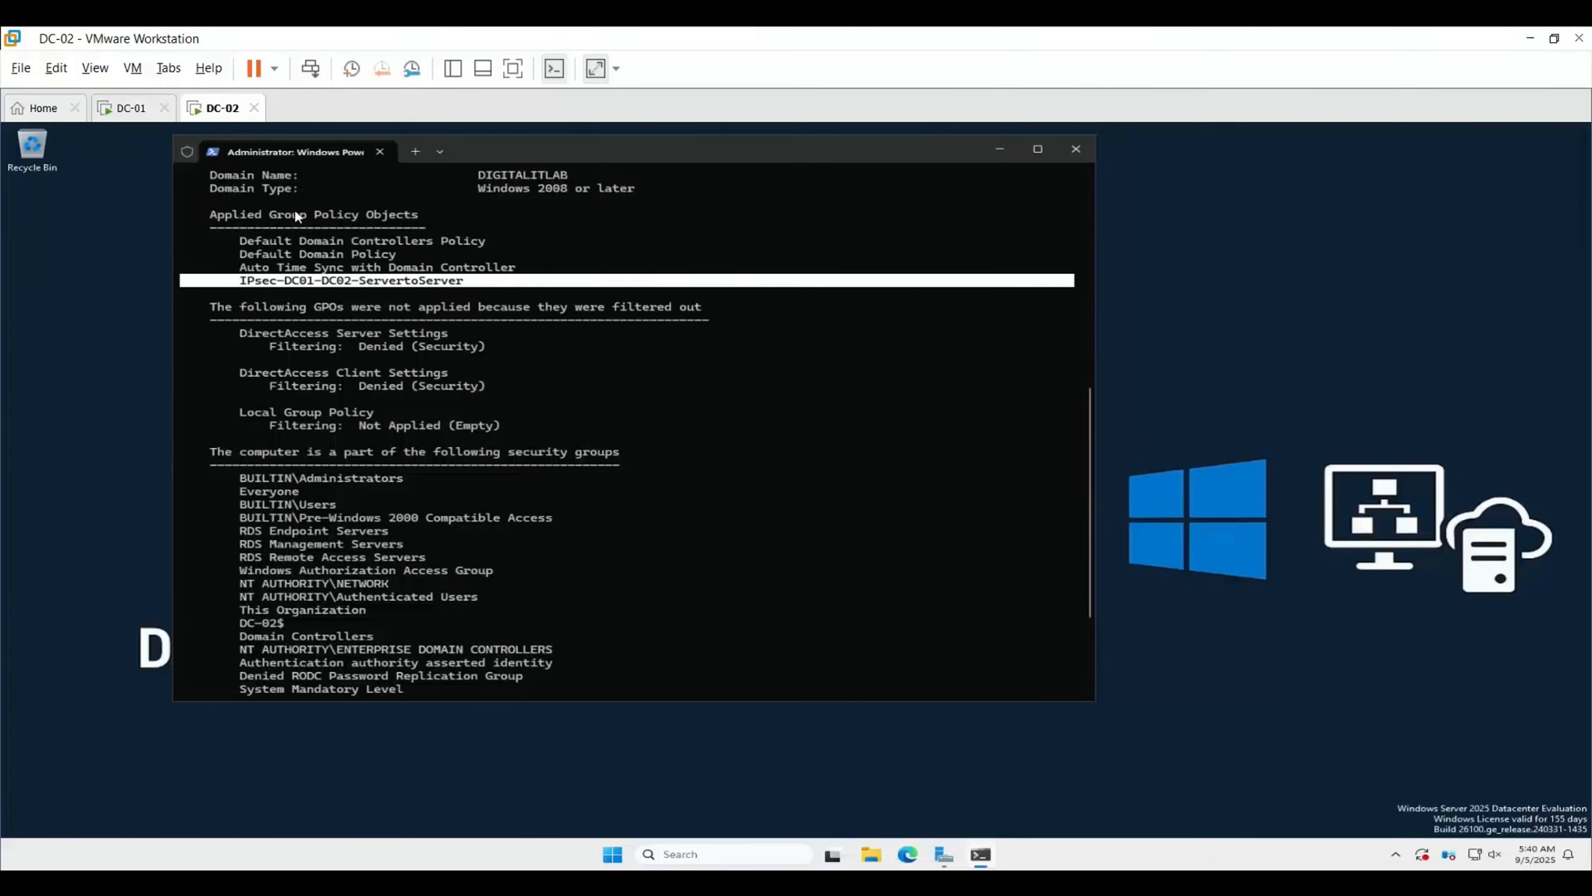
- Switch to DC-01 and test the connection to DC-02 with Test-NetConnection 192.168.2.5 -Port 445
left_click(135, 114)
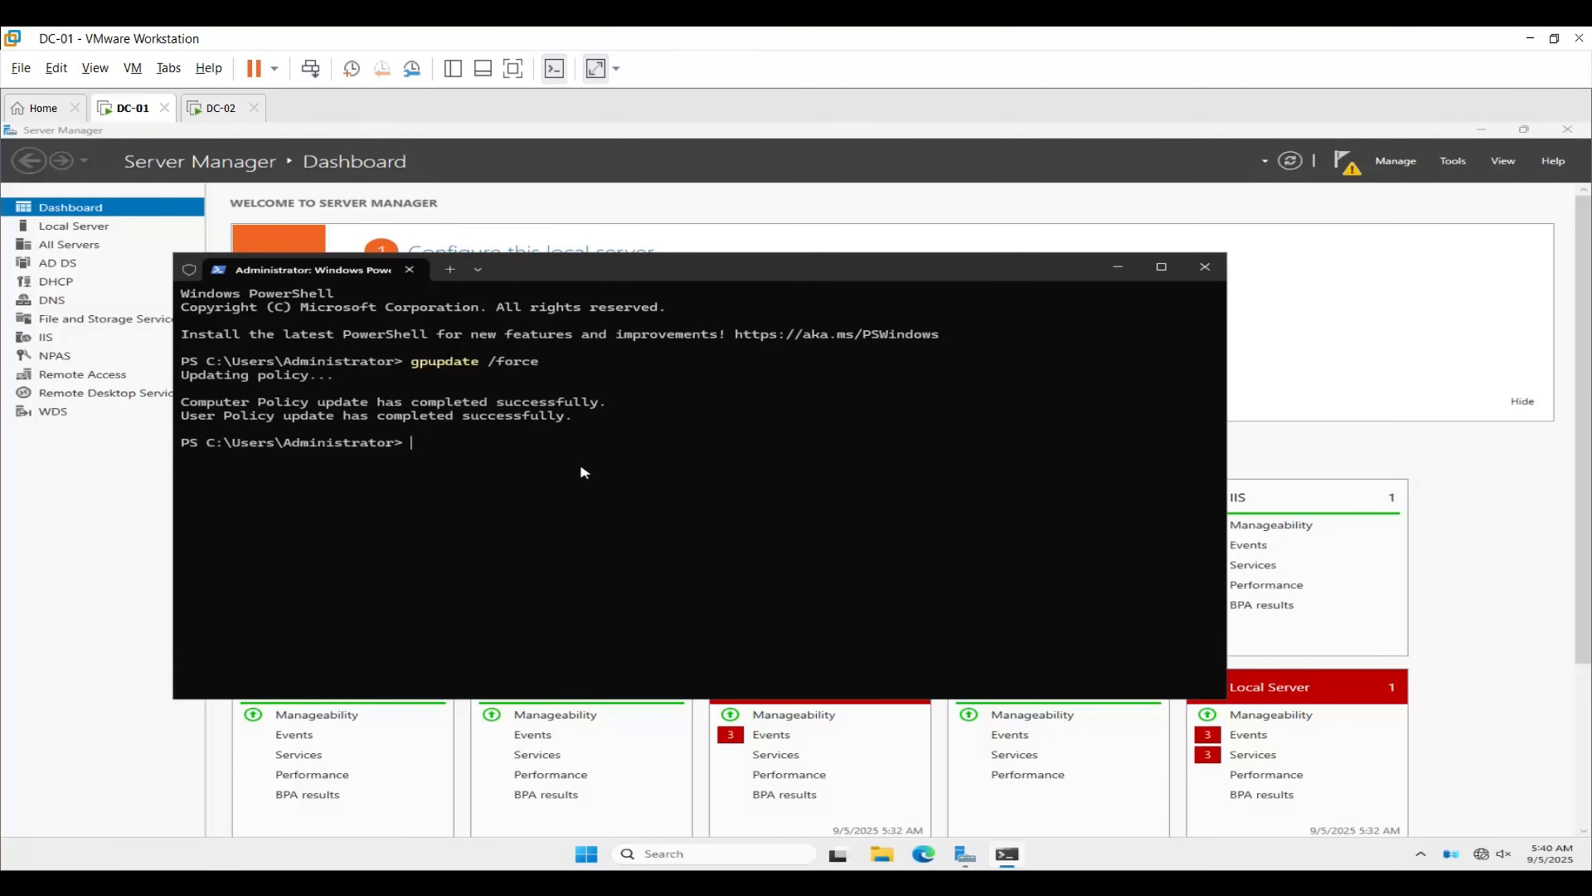
type("Test-Co")
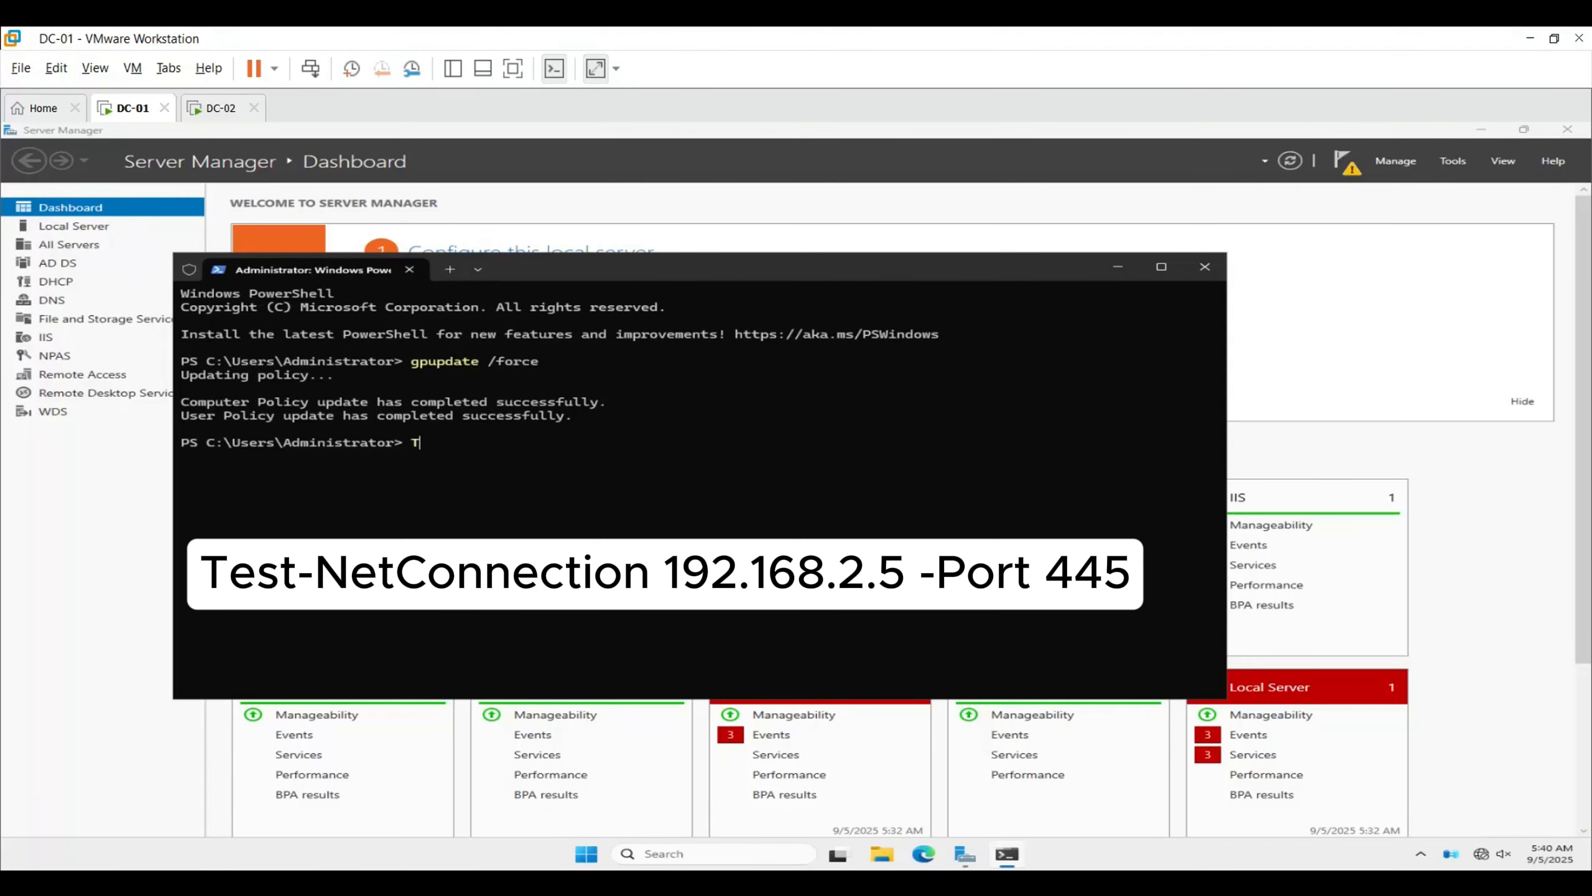
key("BackSpace")
key("BackSpace")
type("NetConnection 192.168.2.4")
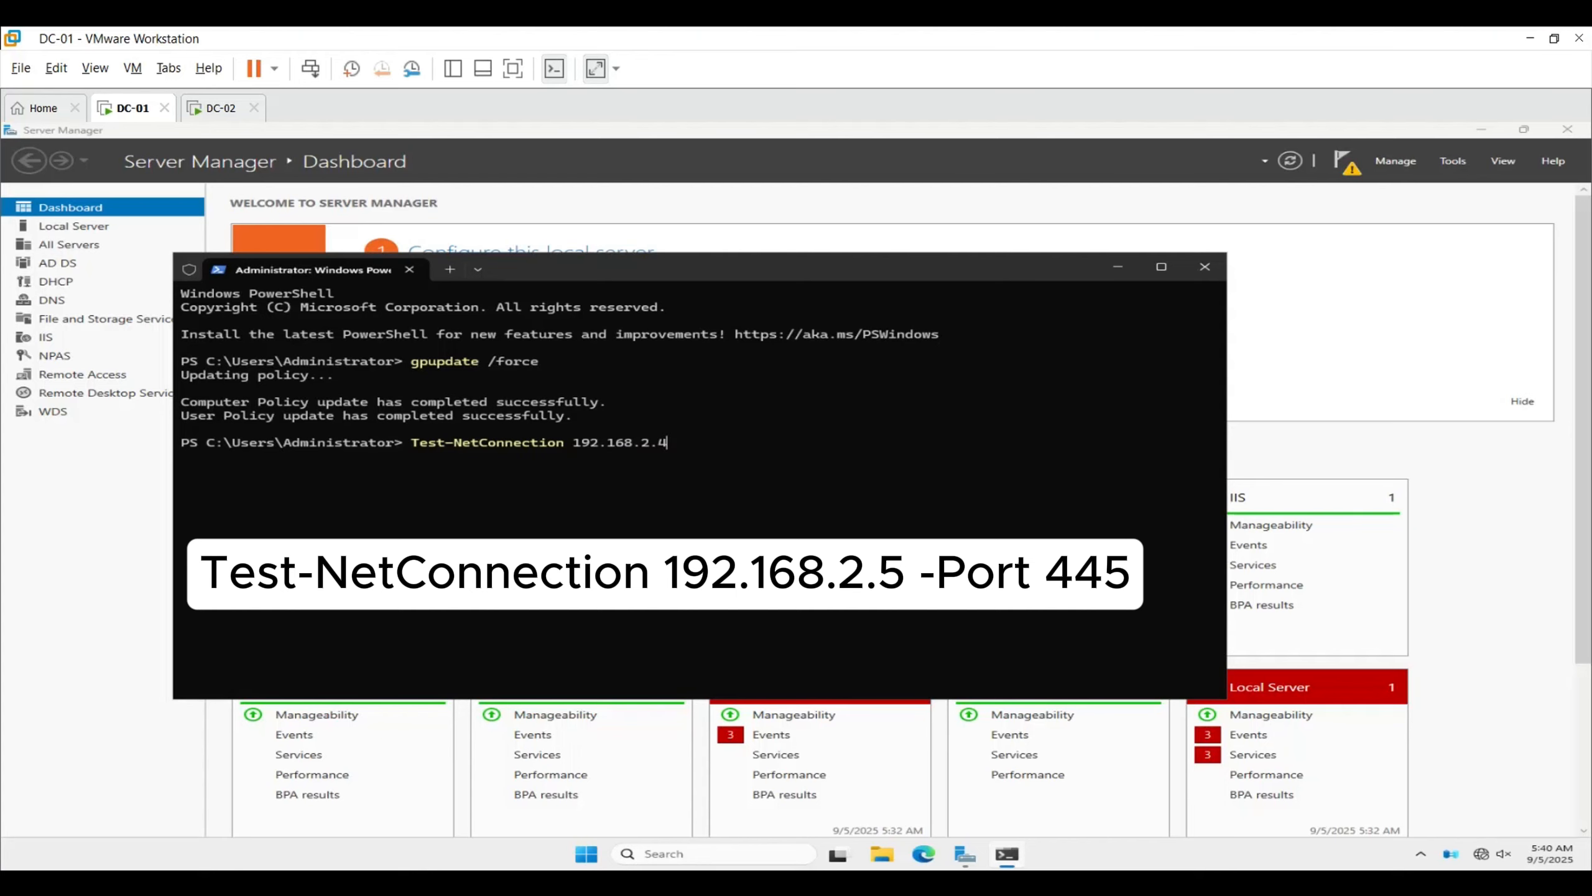
key("BackSpace")
type("5 -Port 445")
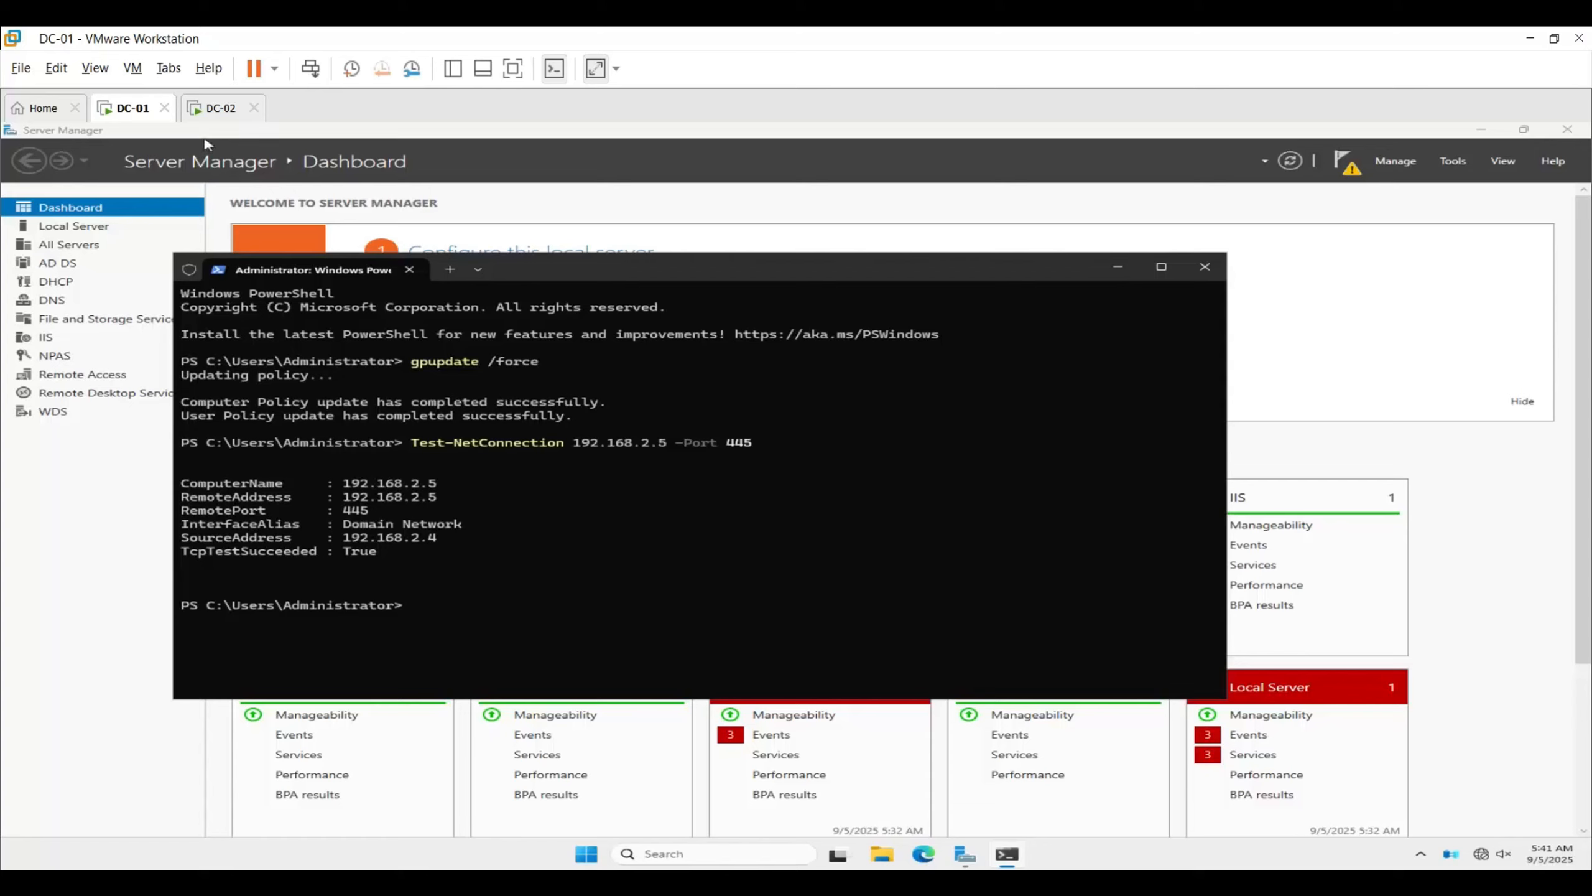
- Switch to DC-02 and test the connection to DC-01 with Test-NetConnection 192.168.2.4 -Port 389
left_click(209, 111)
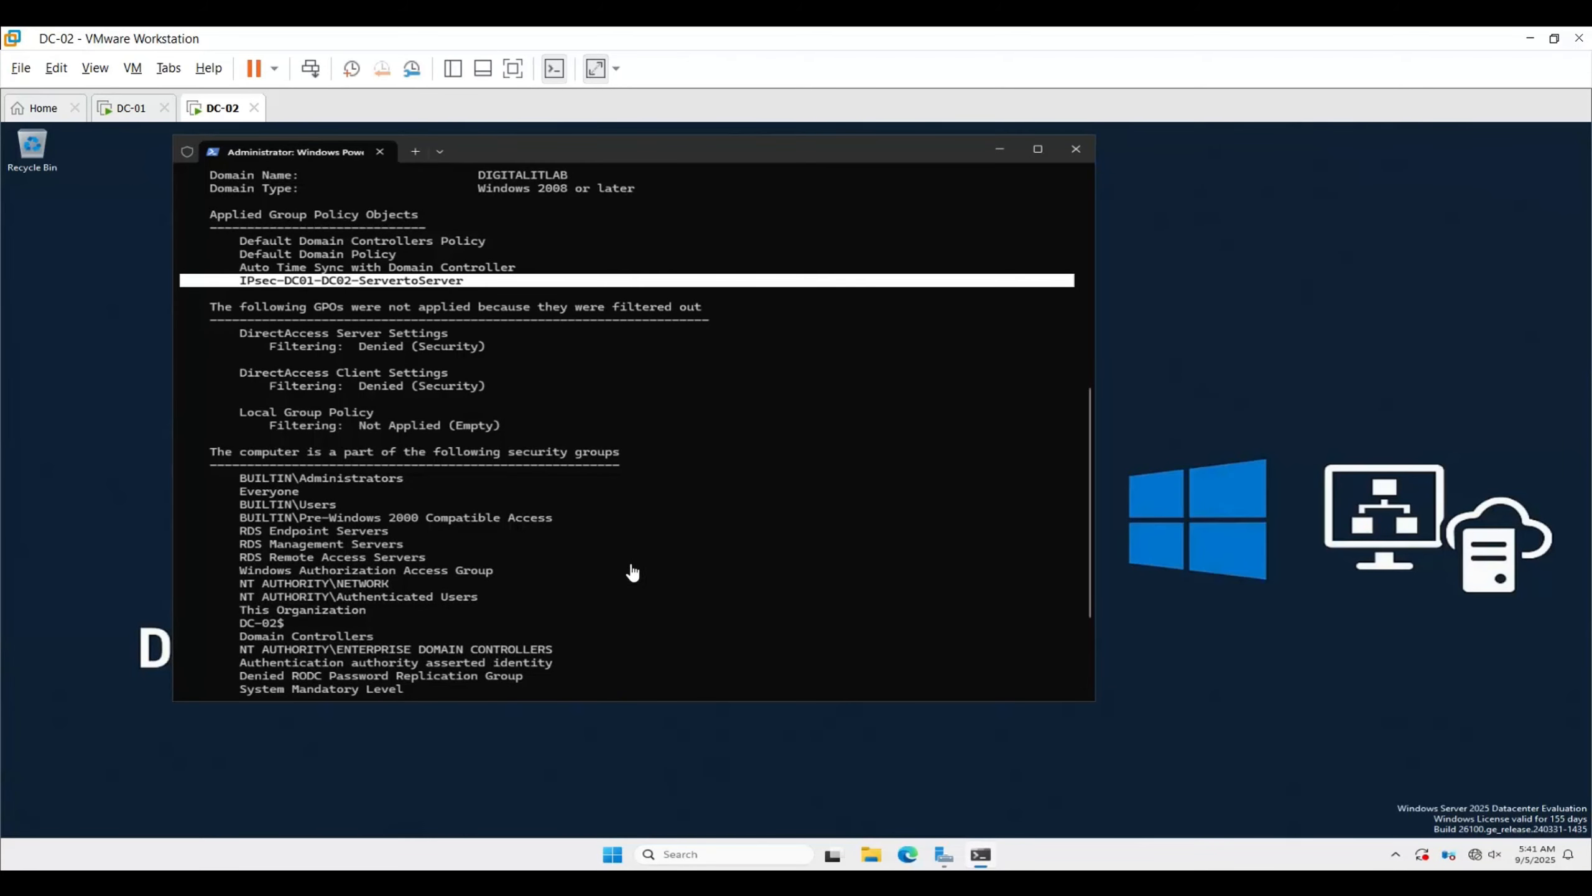
scroll(603, 568, "down", 4)
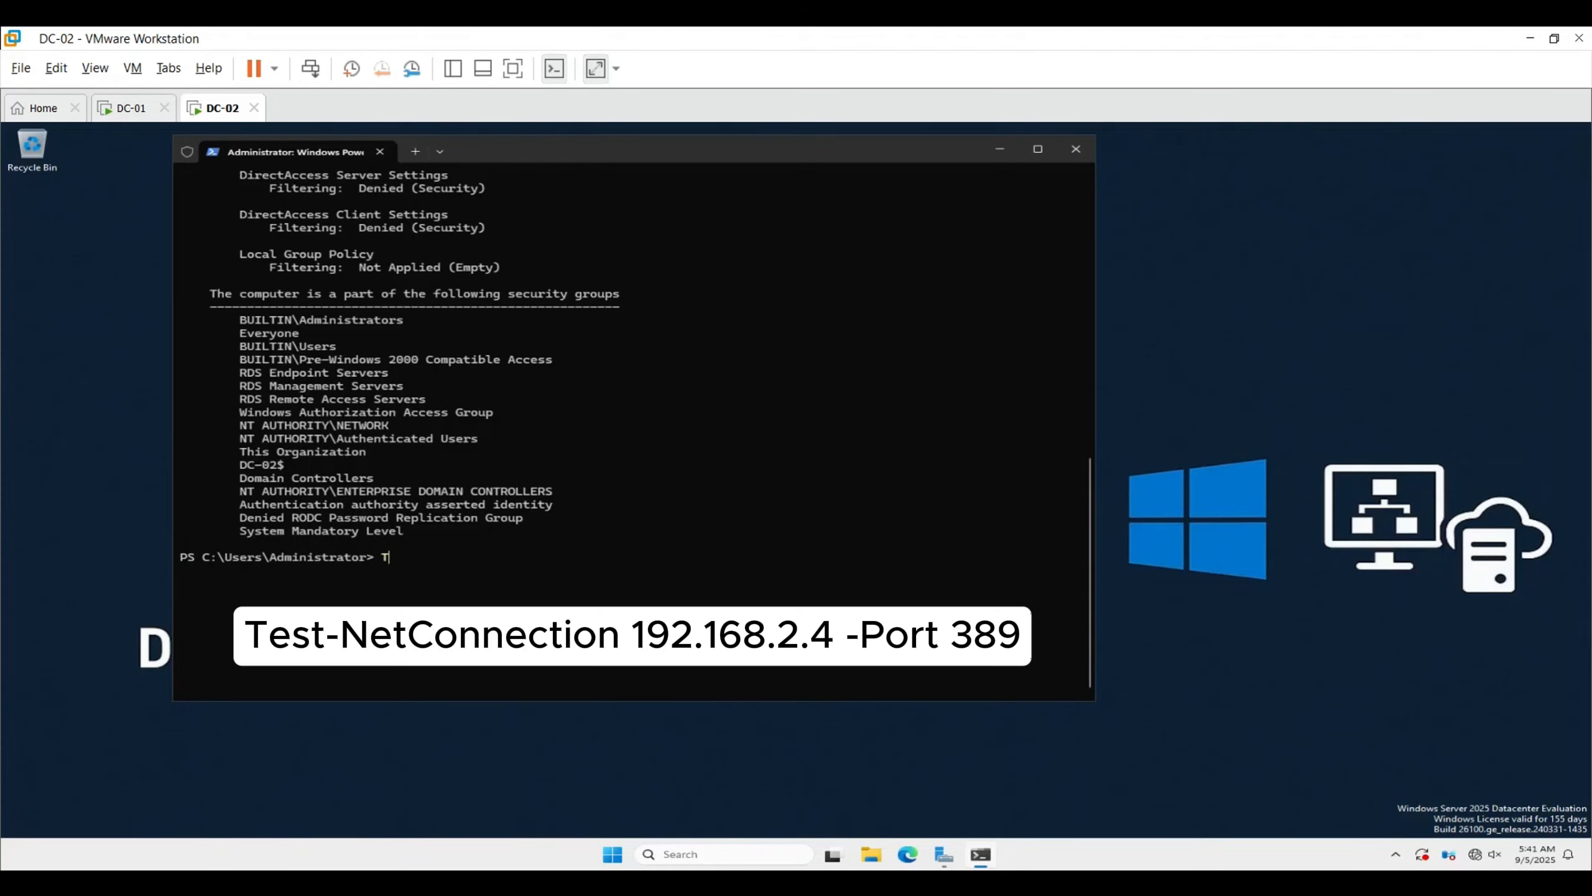
type("Test-NetConnection 192.168.2.4 -Port ")
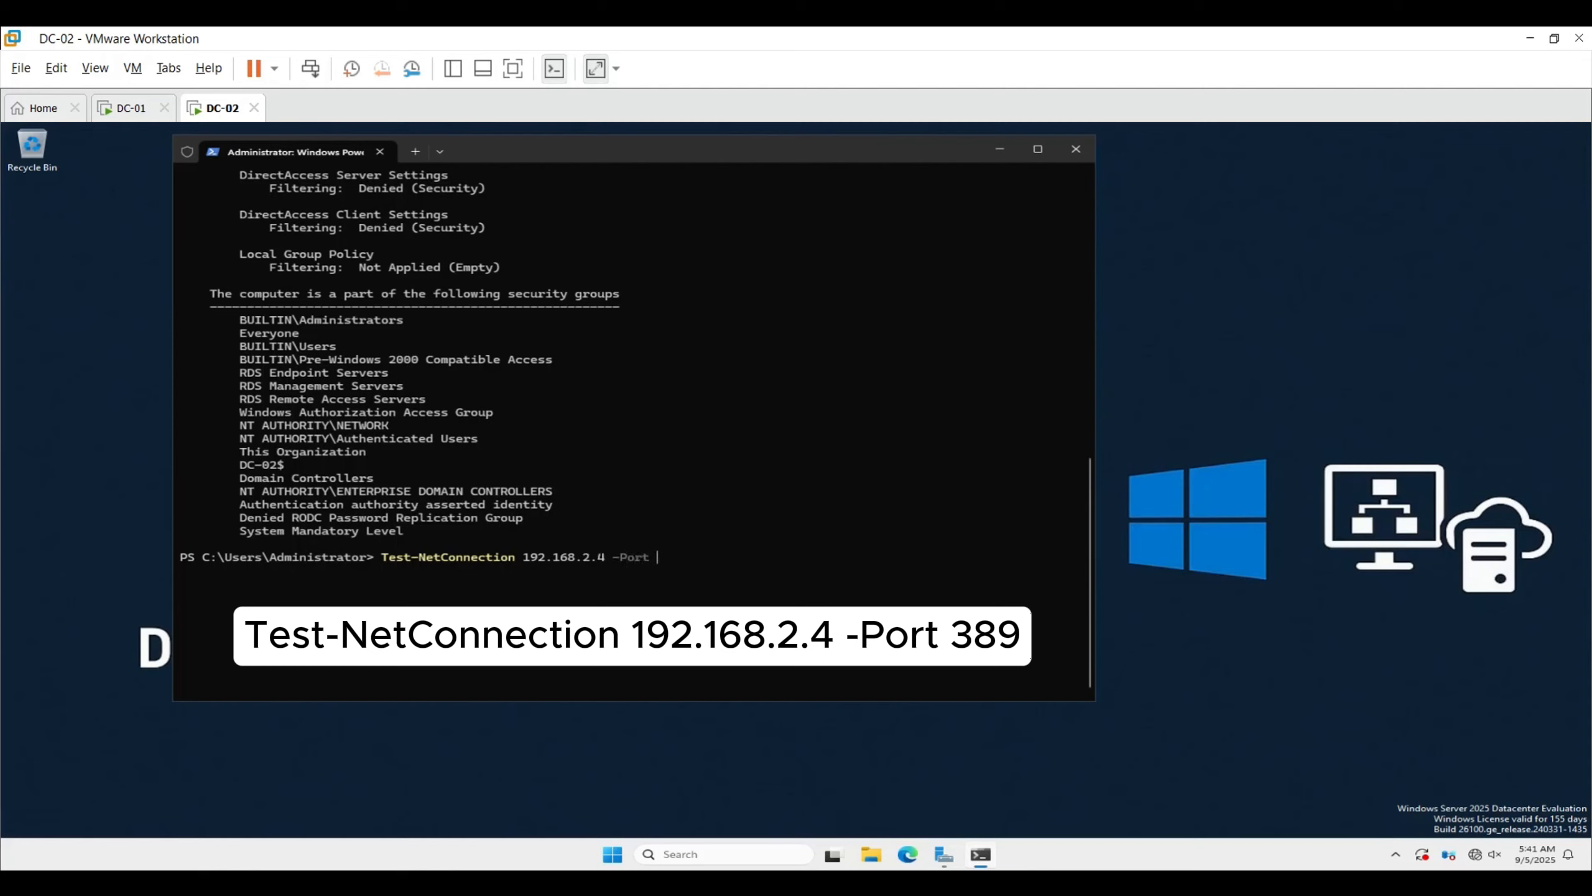
type("389")
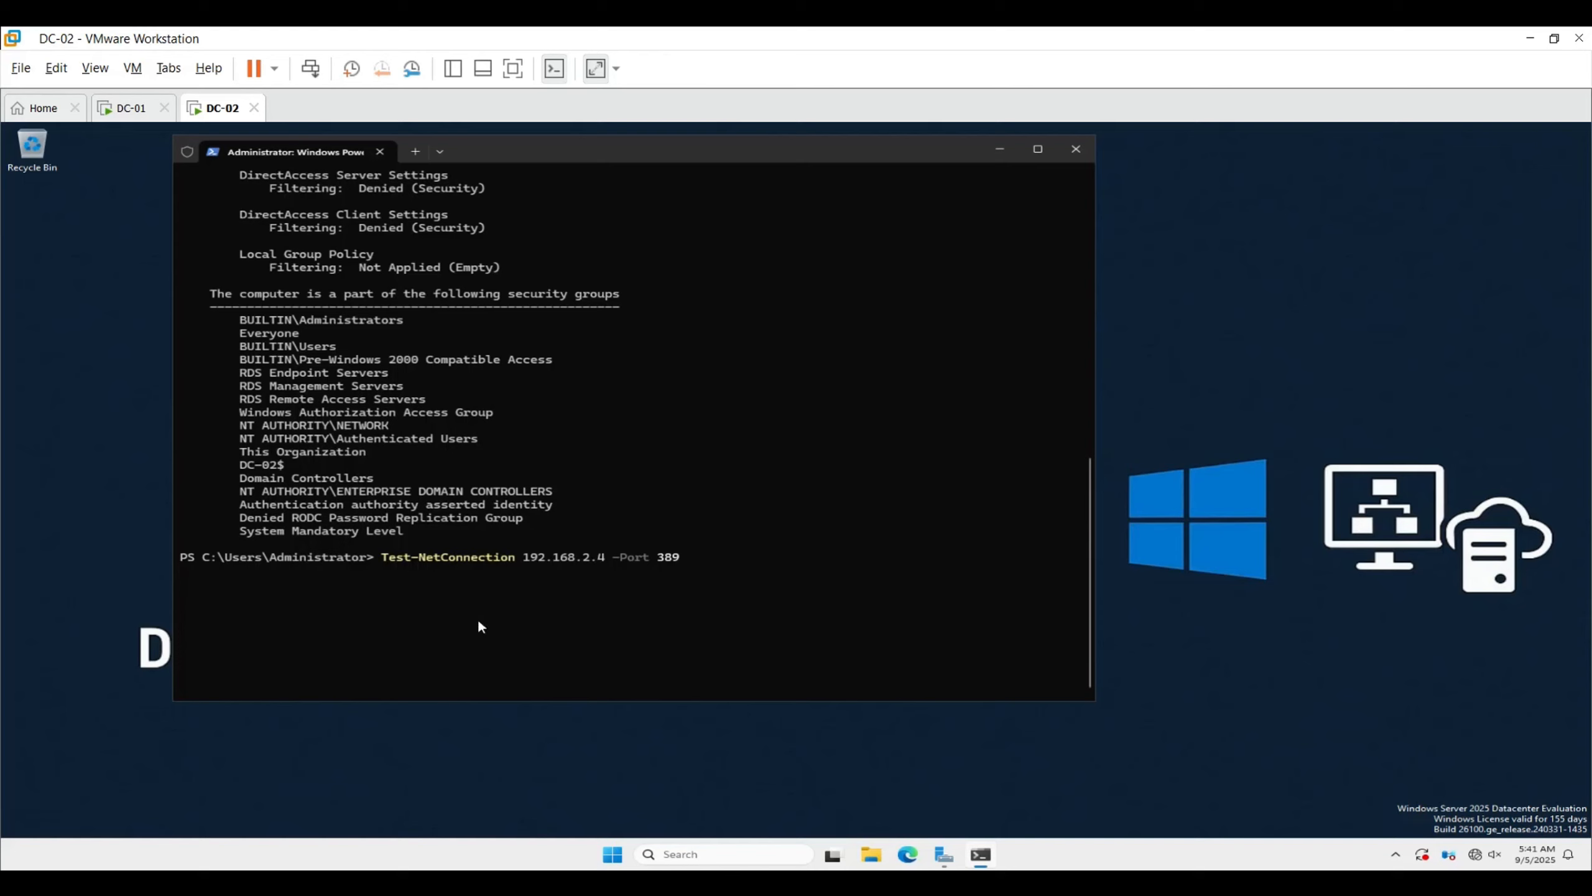
key("Return")
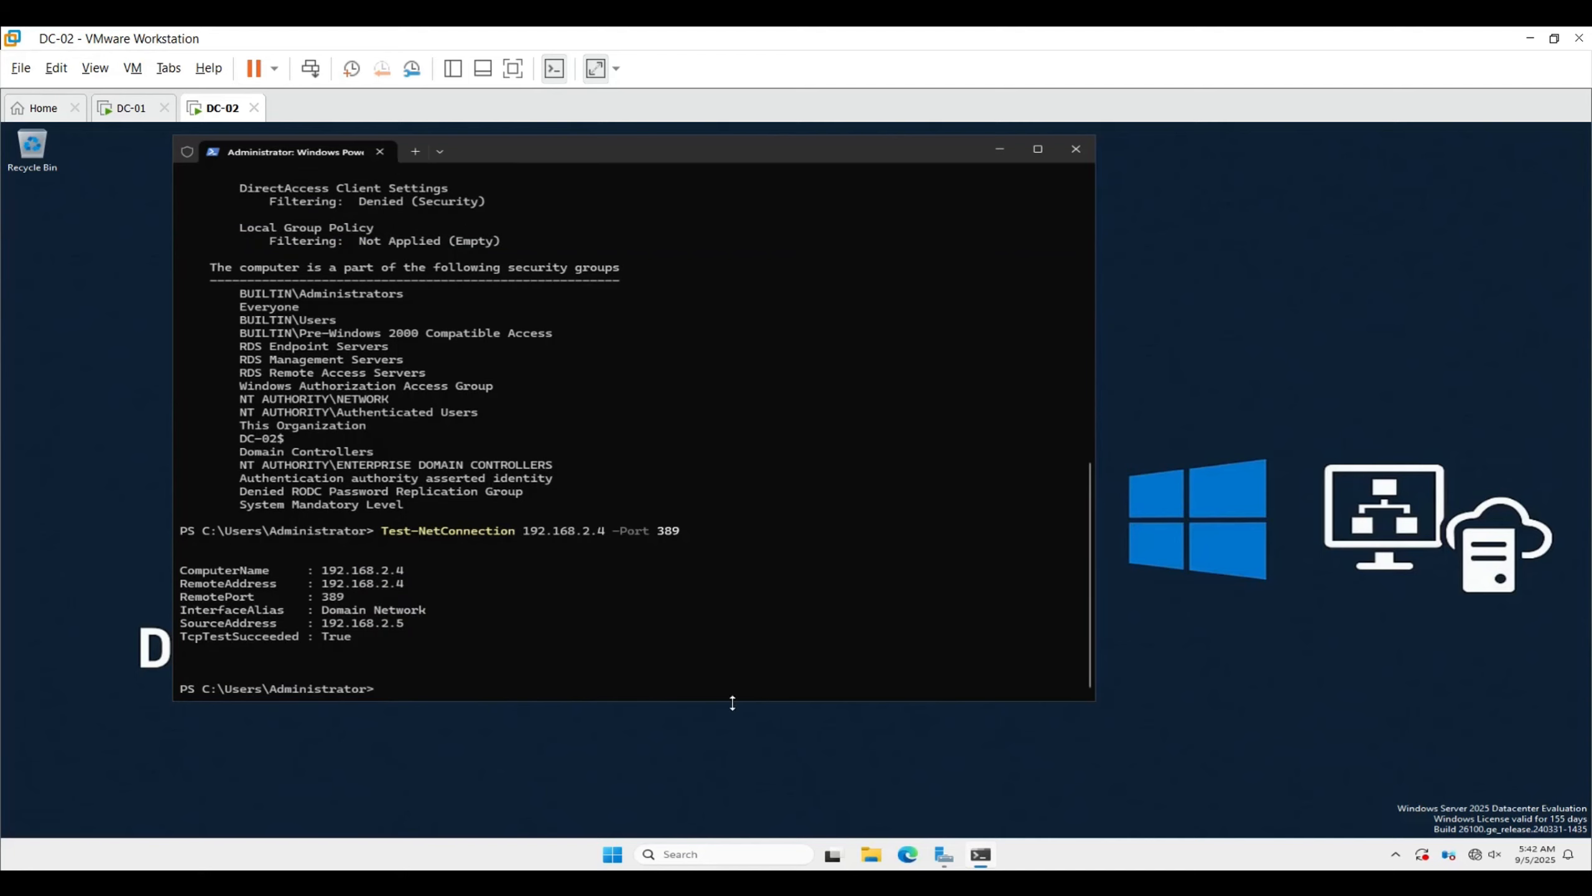
- Find and open Windows Defender Firewall with Advanced Security on DC-02
left_click(614, 861)
left_click(670, 860)
type("windows ")
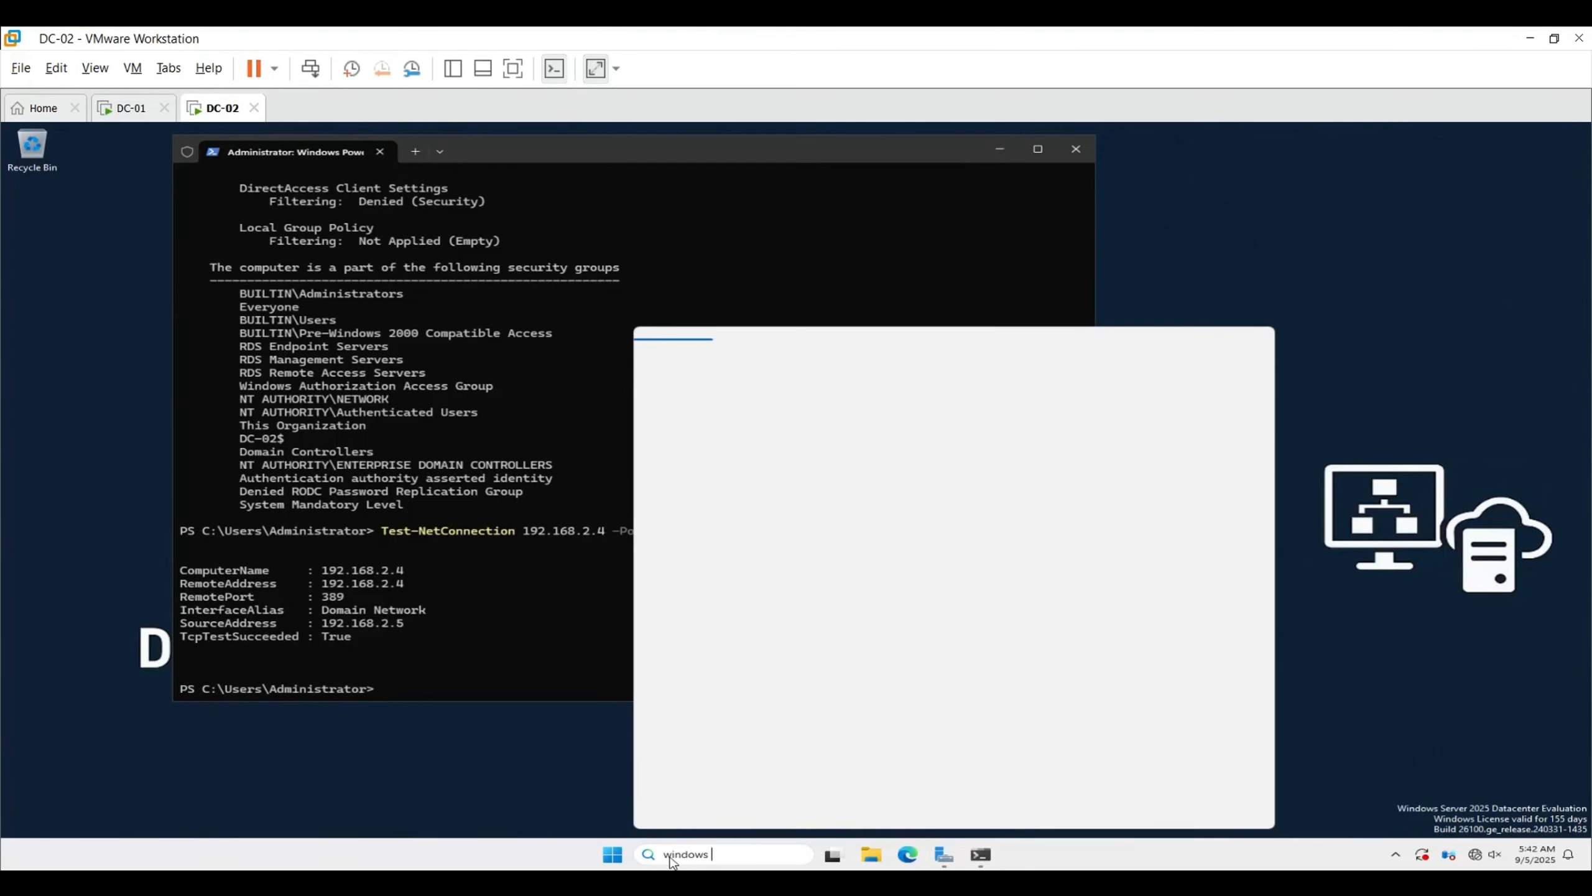
type("defender")
key("Right")
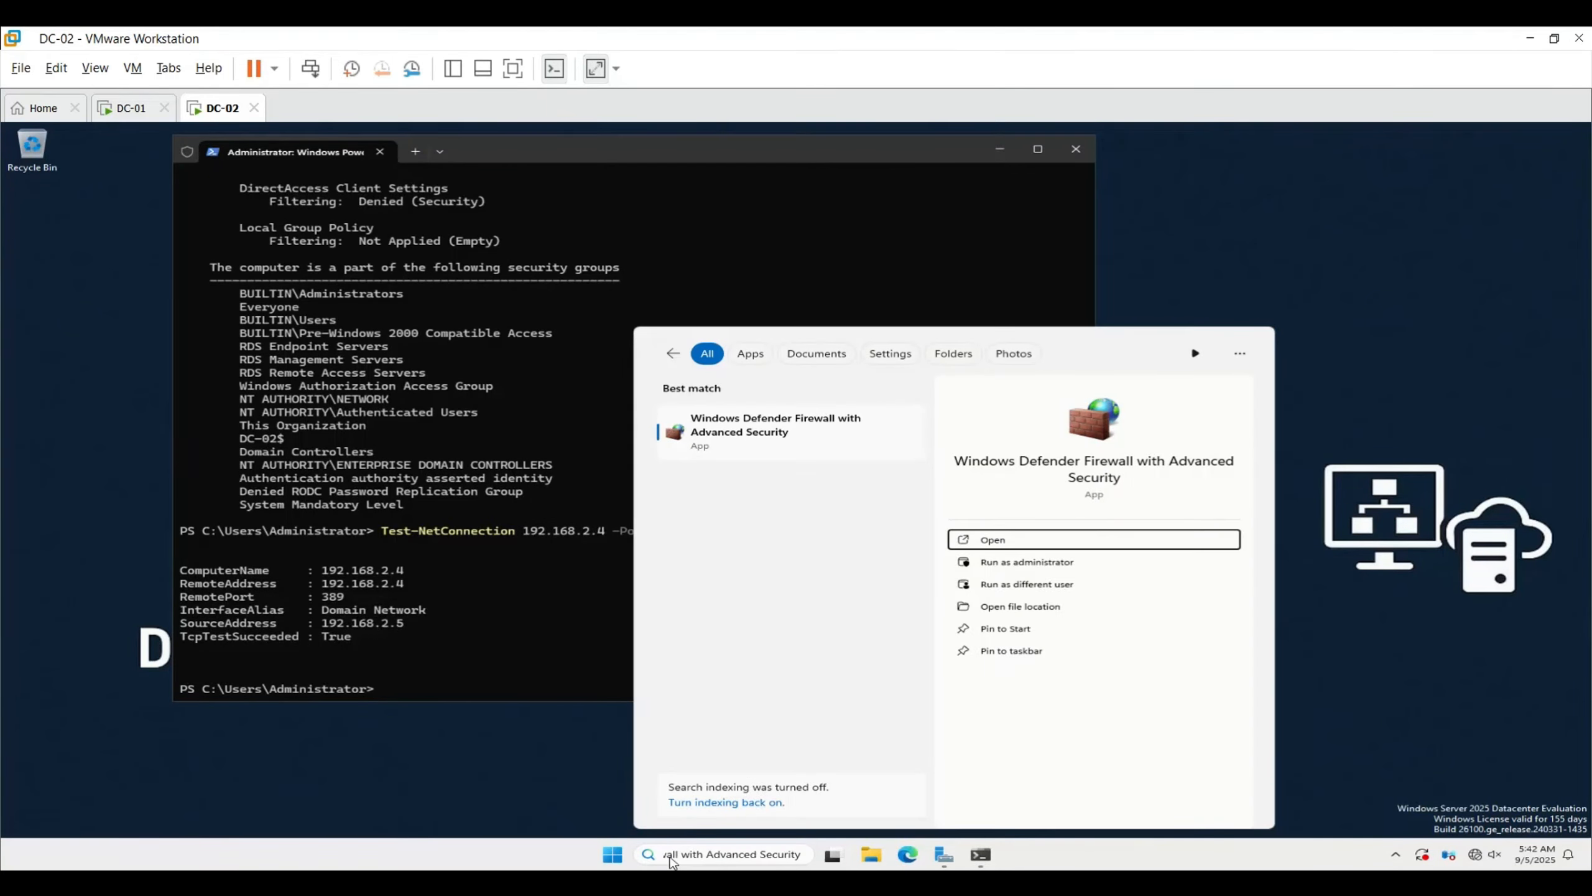
key("Return")
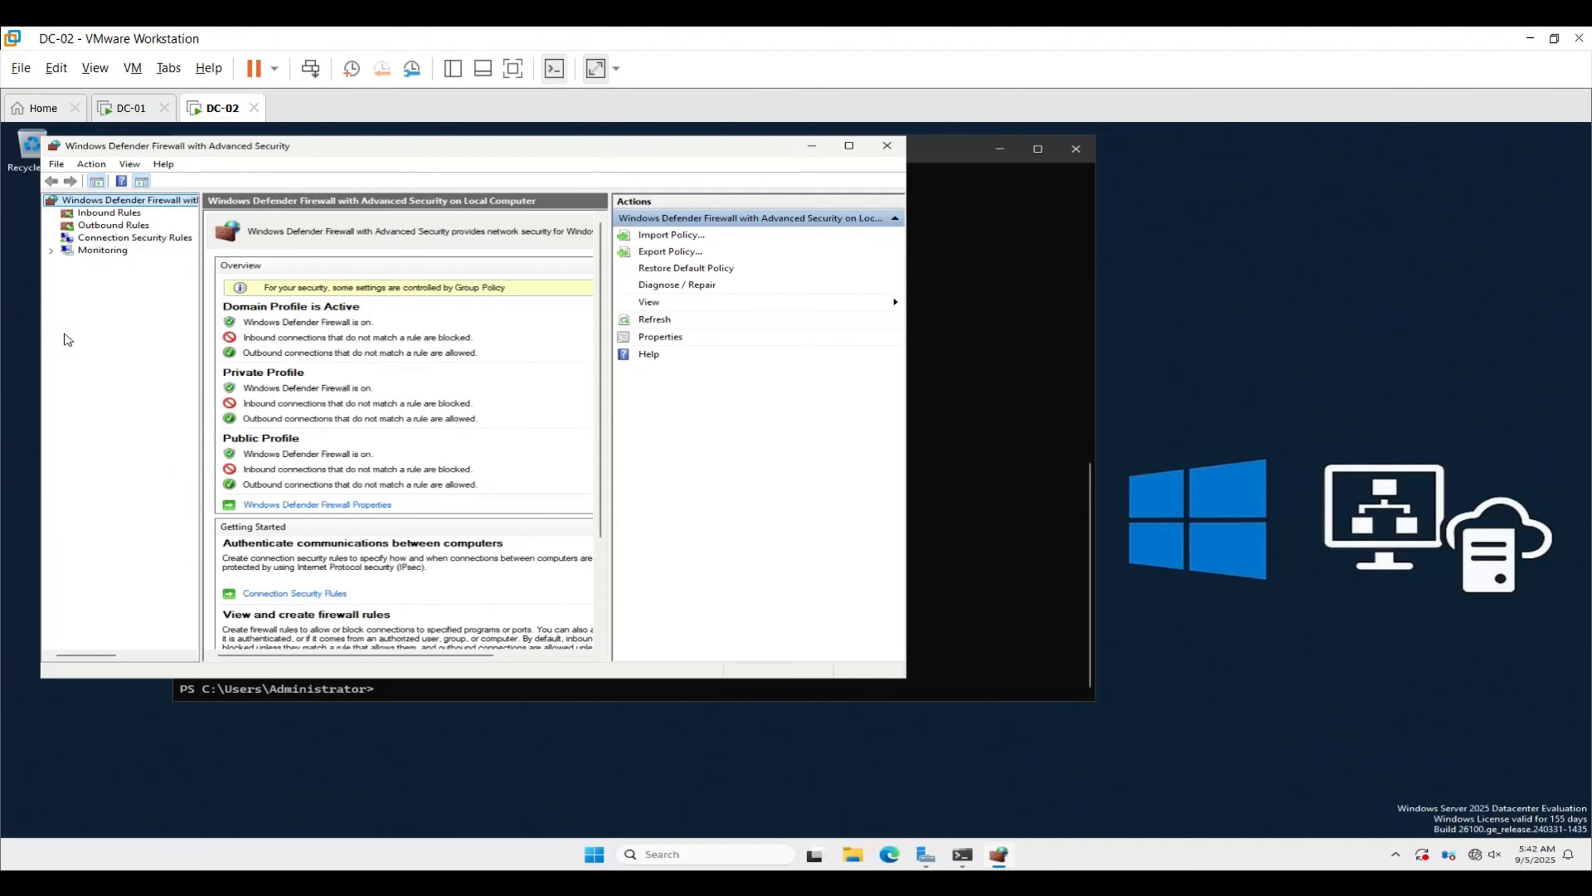
- Check the Main Mode and Quick Mode security associations under Monitoring in DC-02's firewall console, widening the window to show all columns
left_click(51, 250)
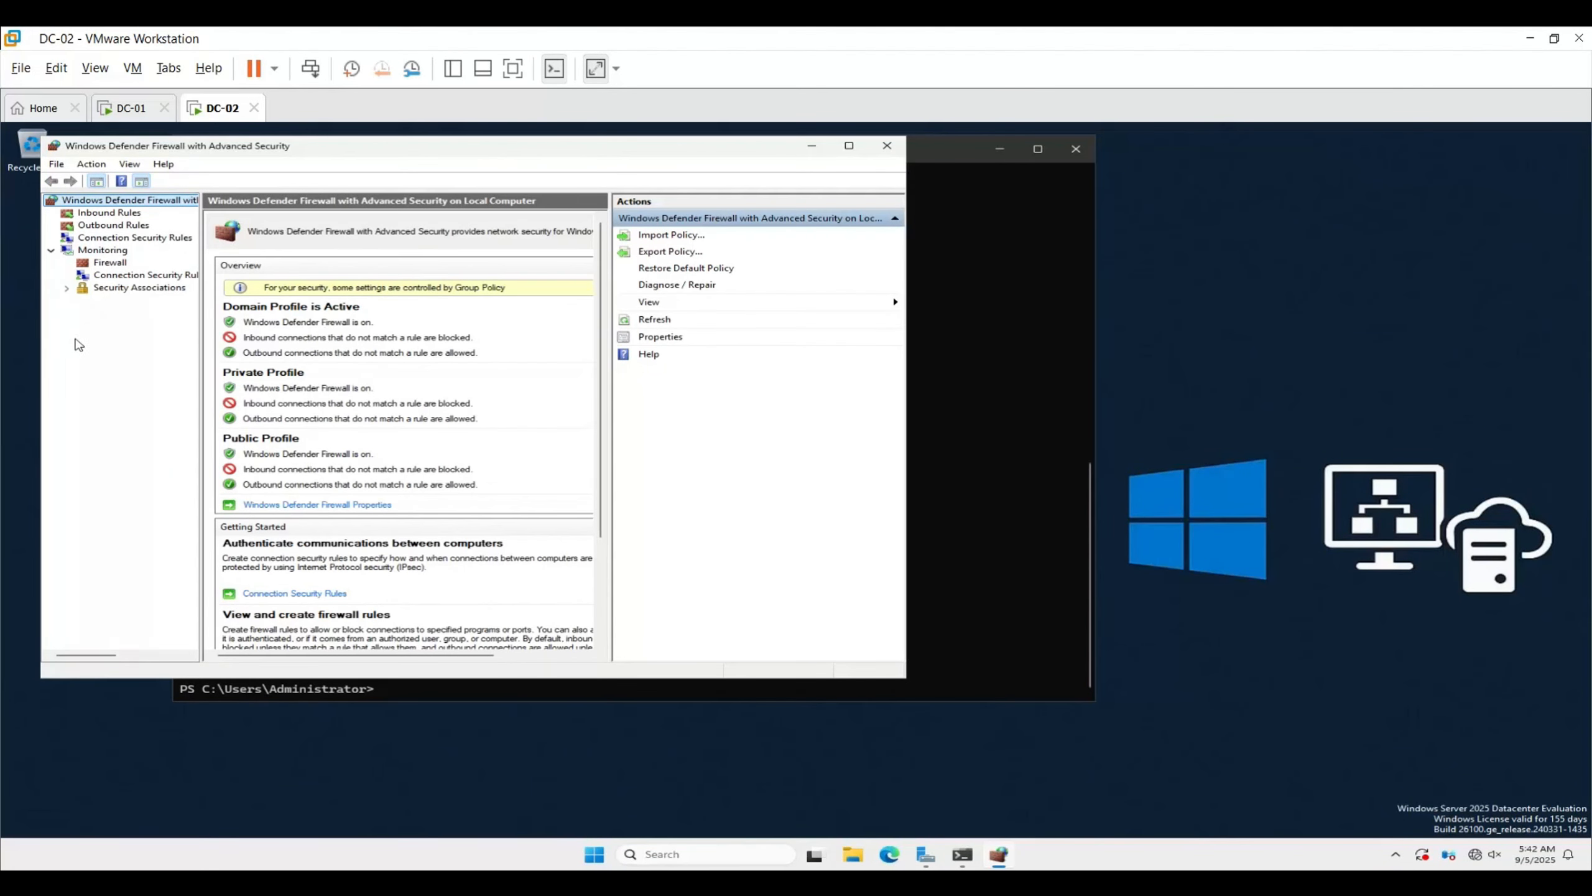
left_click(67, 289)
left_click(134, 299)
left_click_drag(905, 676, 1266, 676)
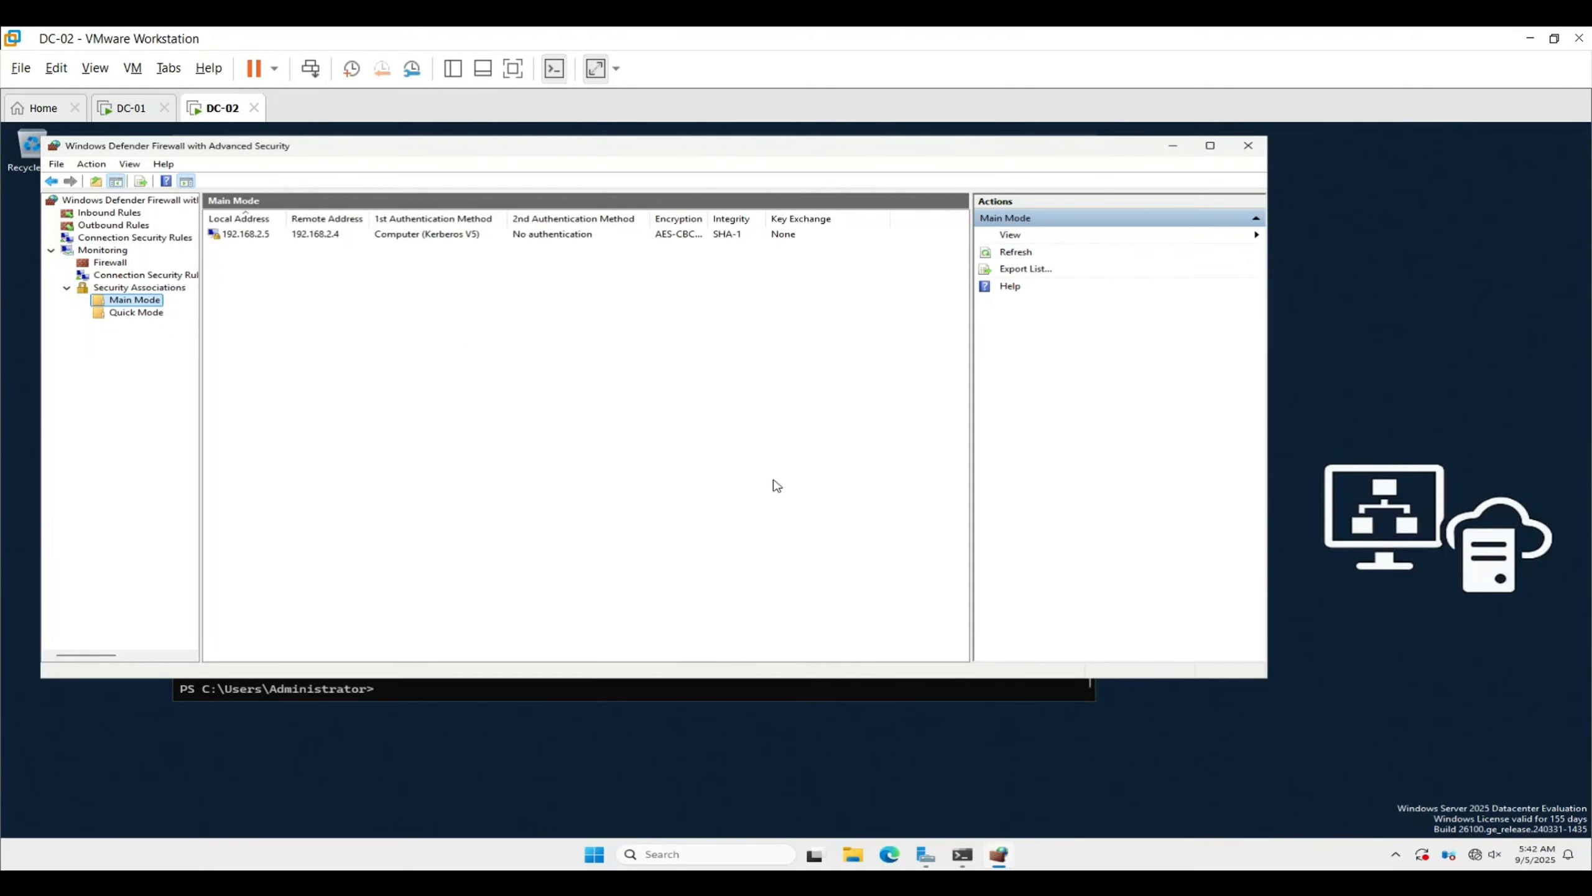
left_click(401, 235)
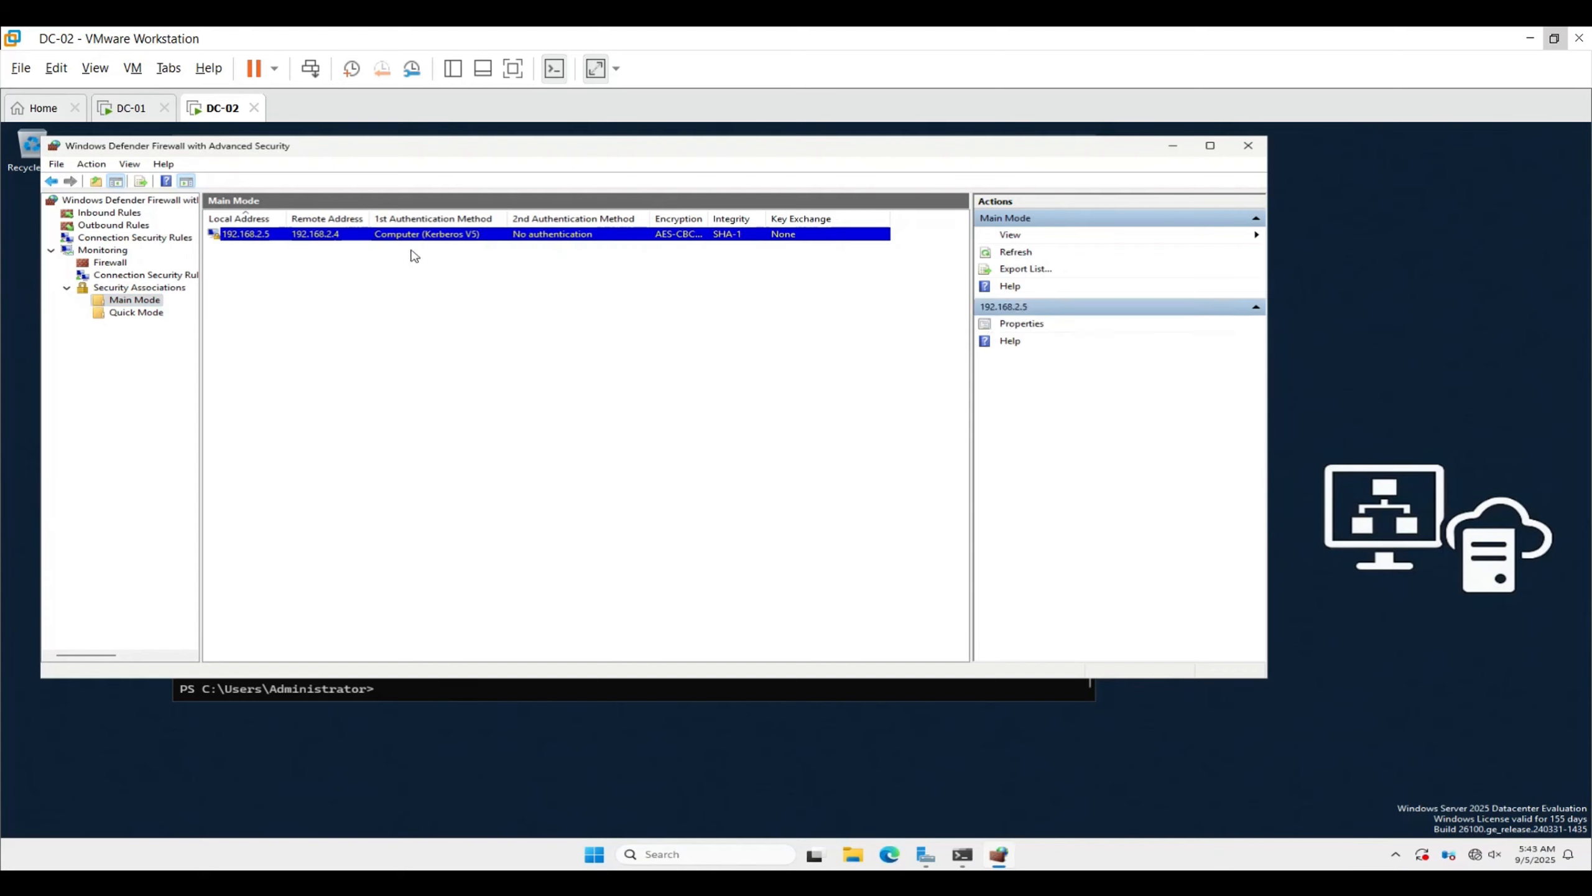
left_click(141, 314)
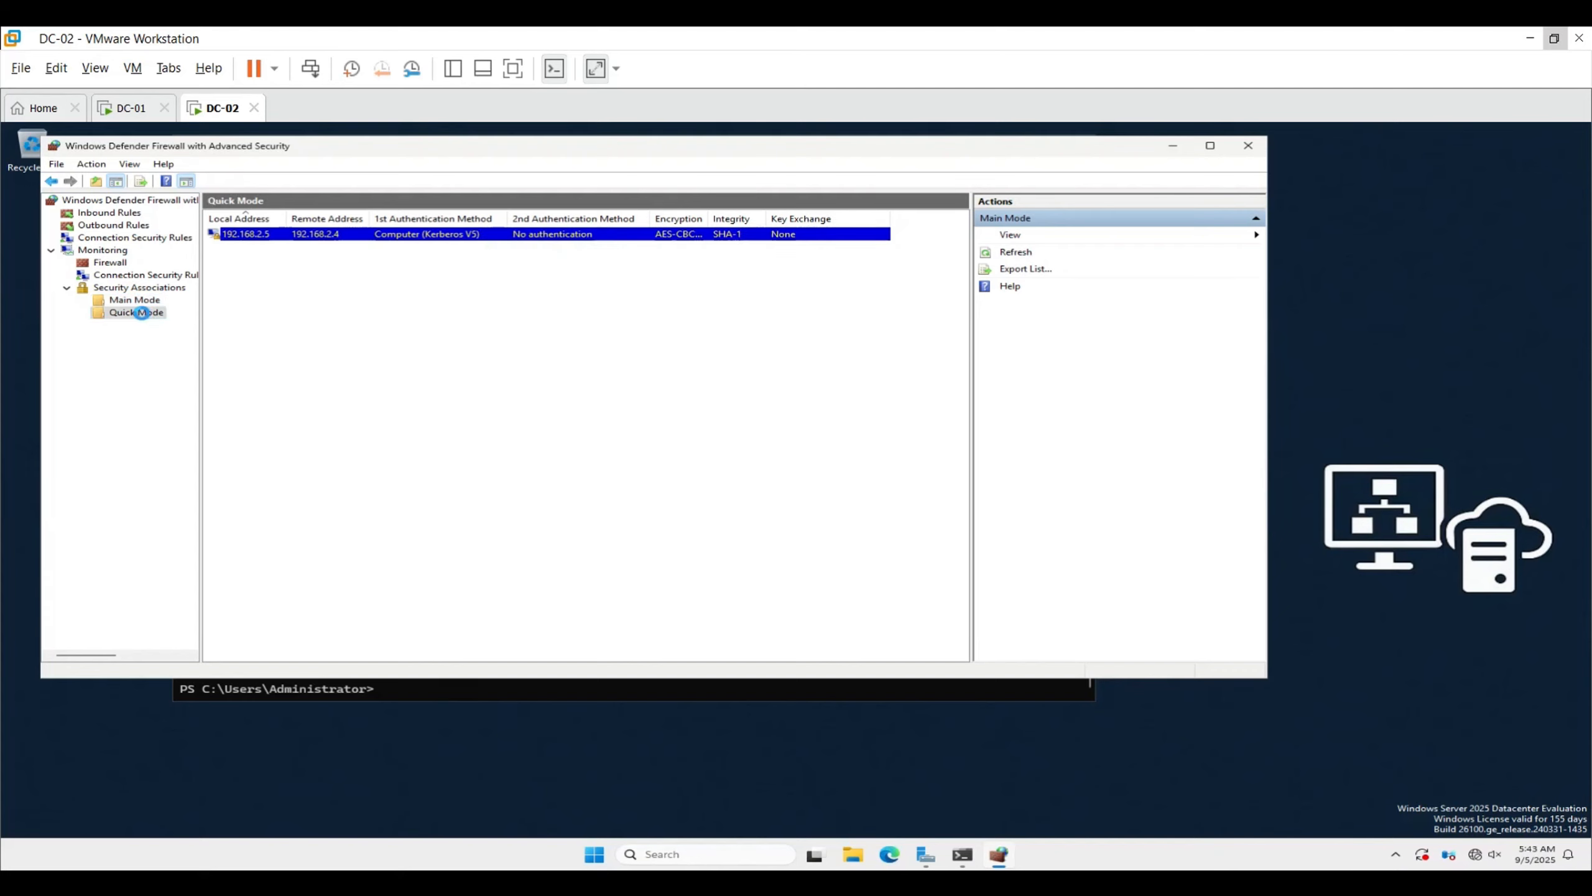
left_click(380, 234)
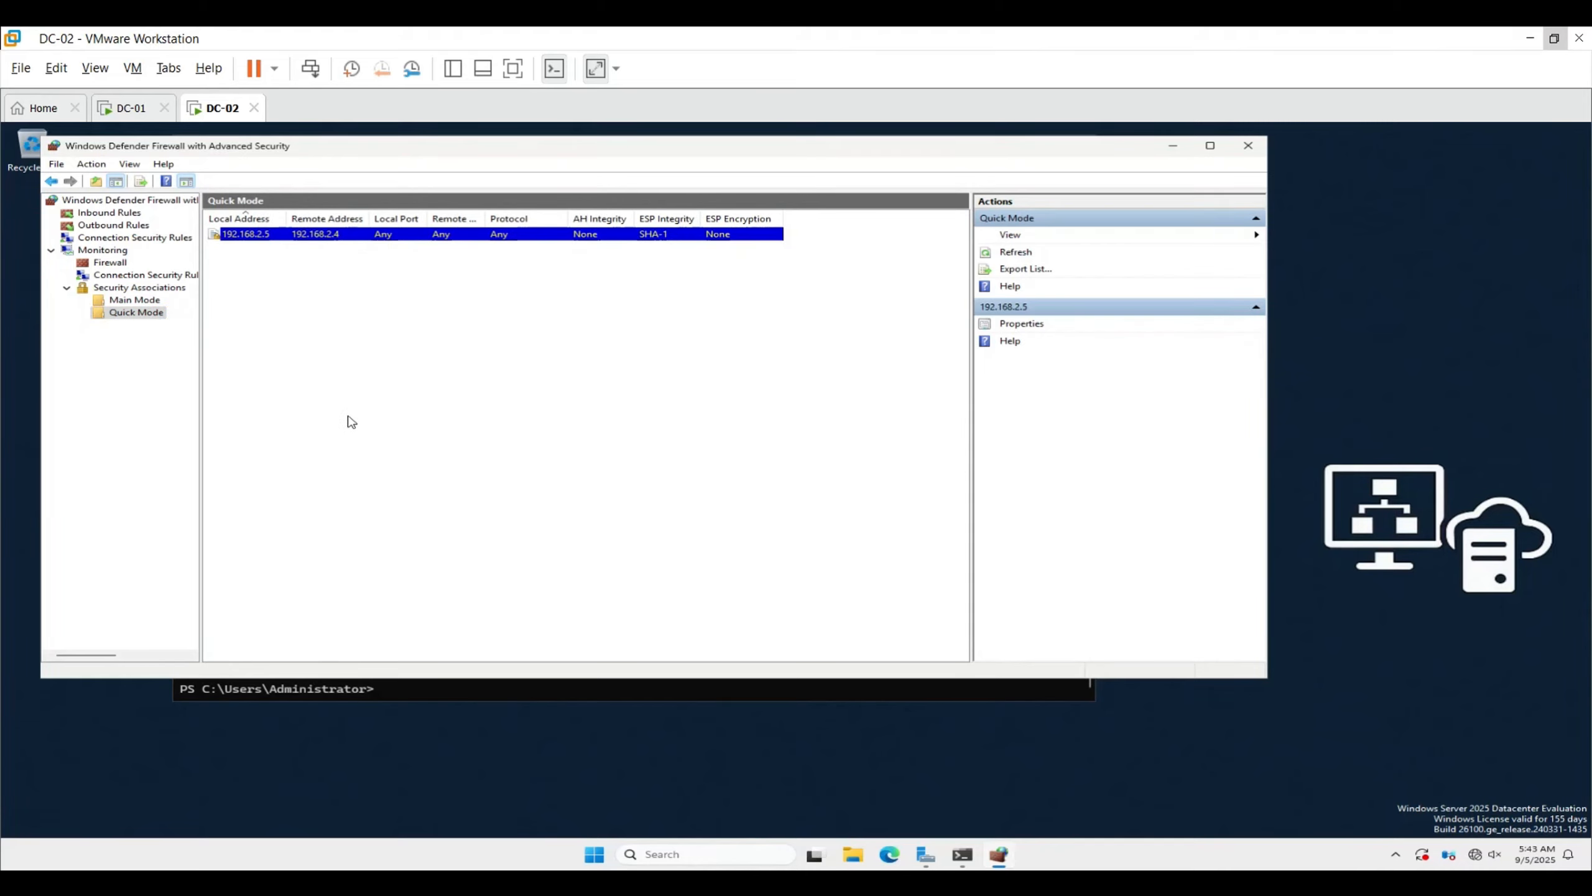
- Switch to the DC-01 virtual machine and open Windows Defender Firewall with Advanced Security
left_click(129, 109)
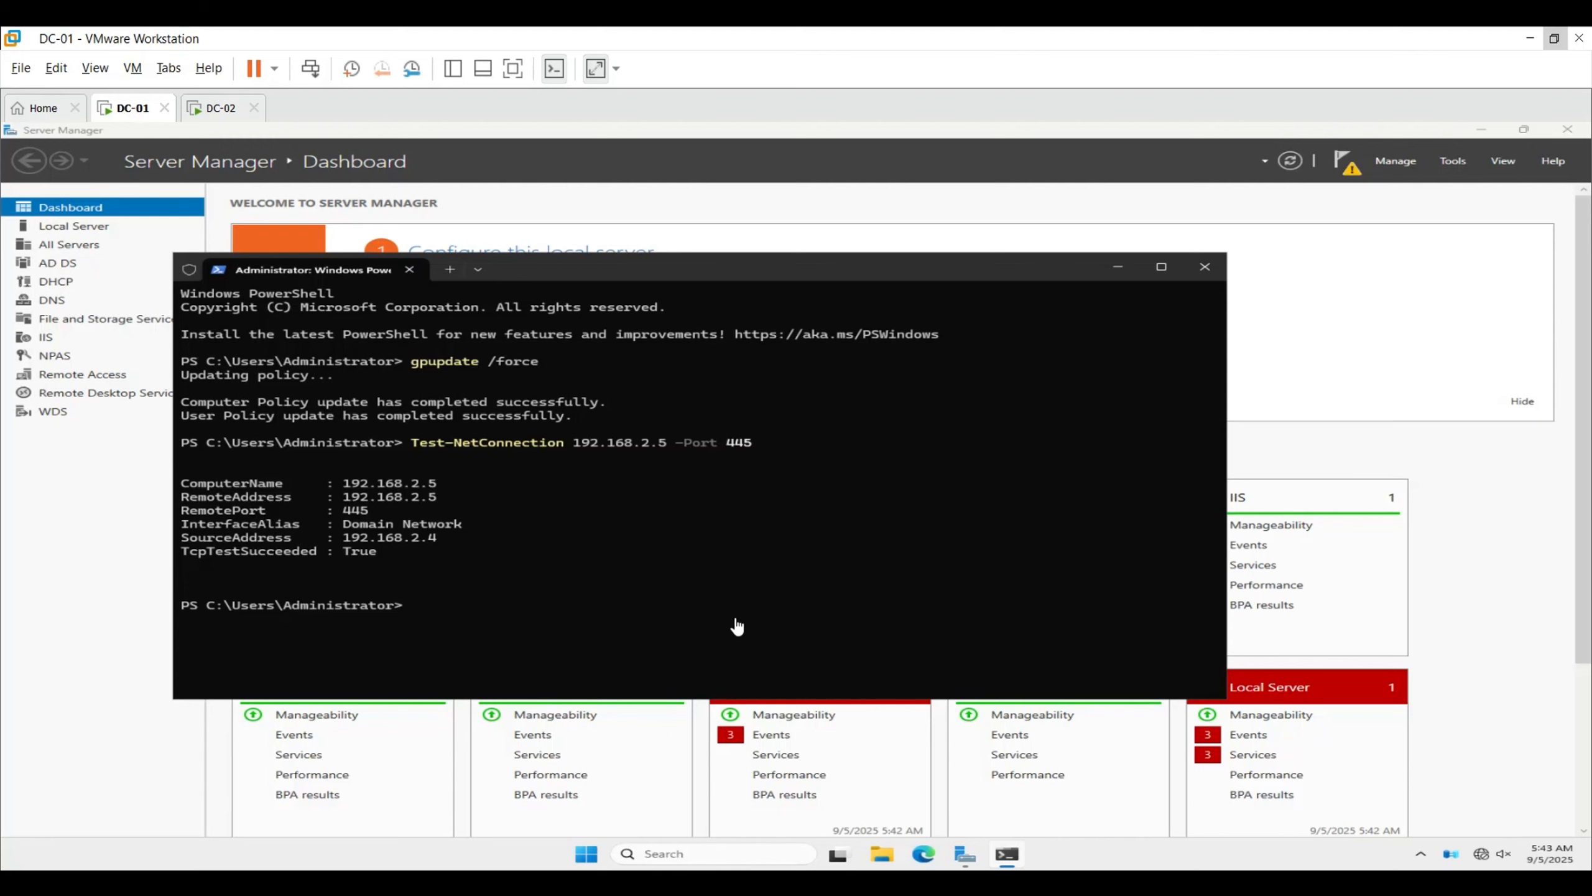
left_click(713, 855)
type("windows")
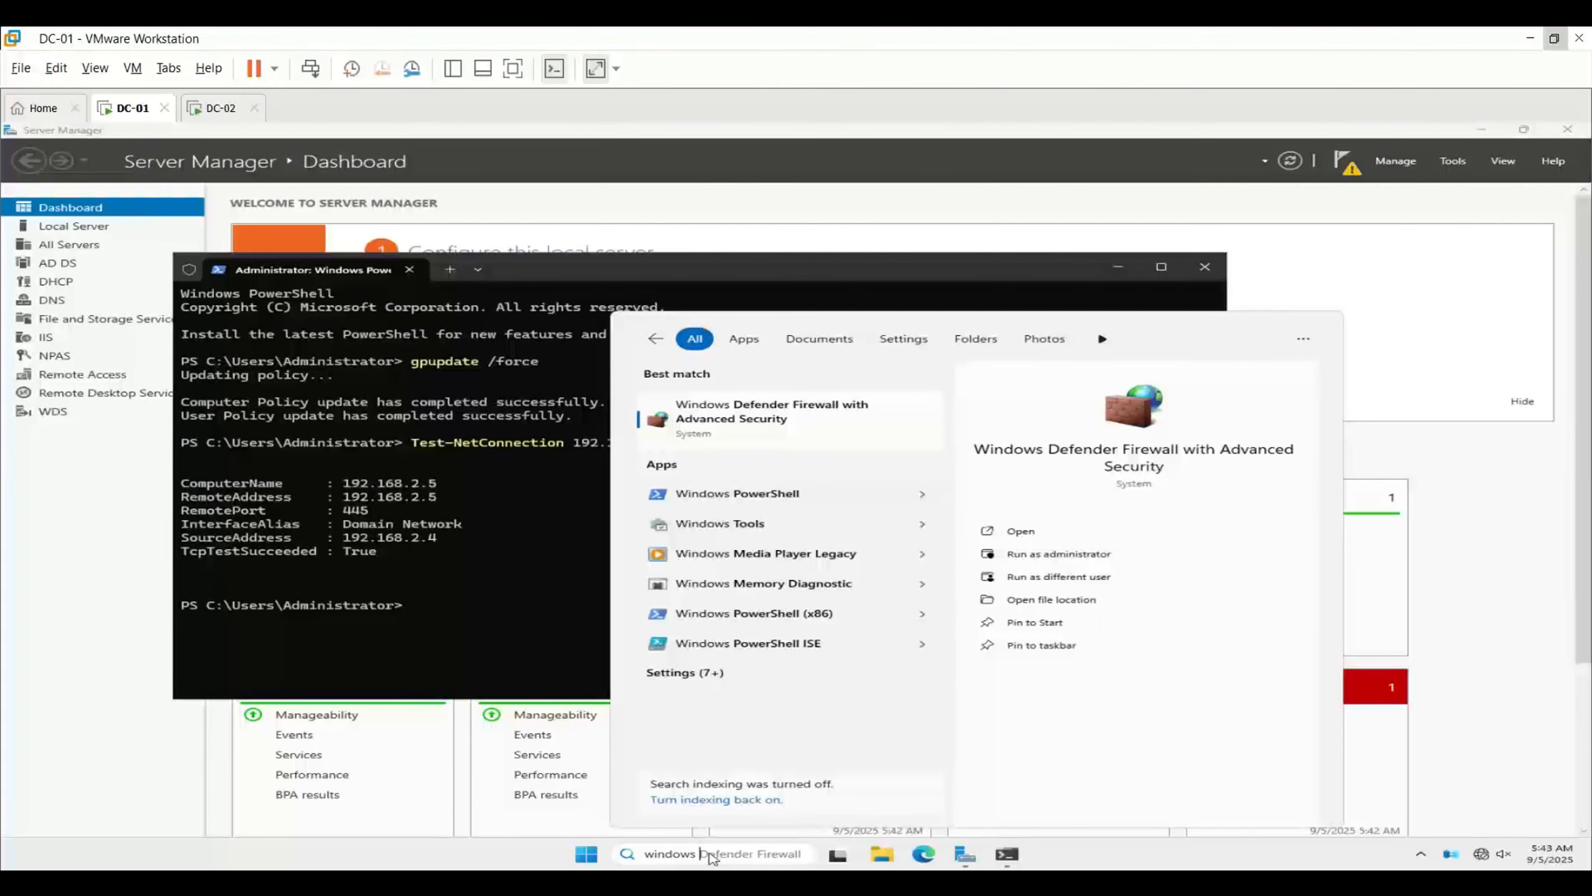
key("Return")
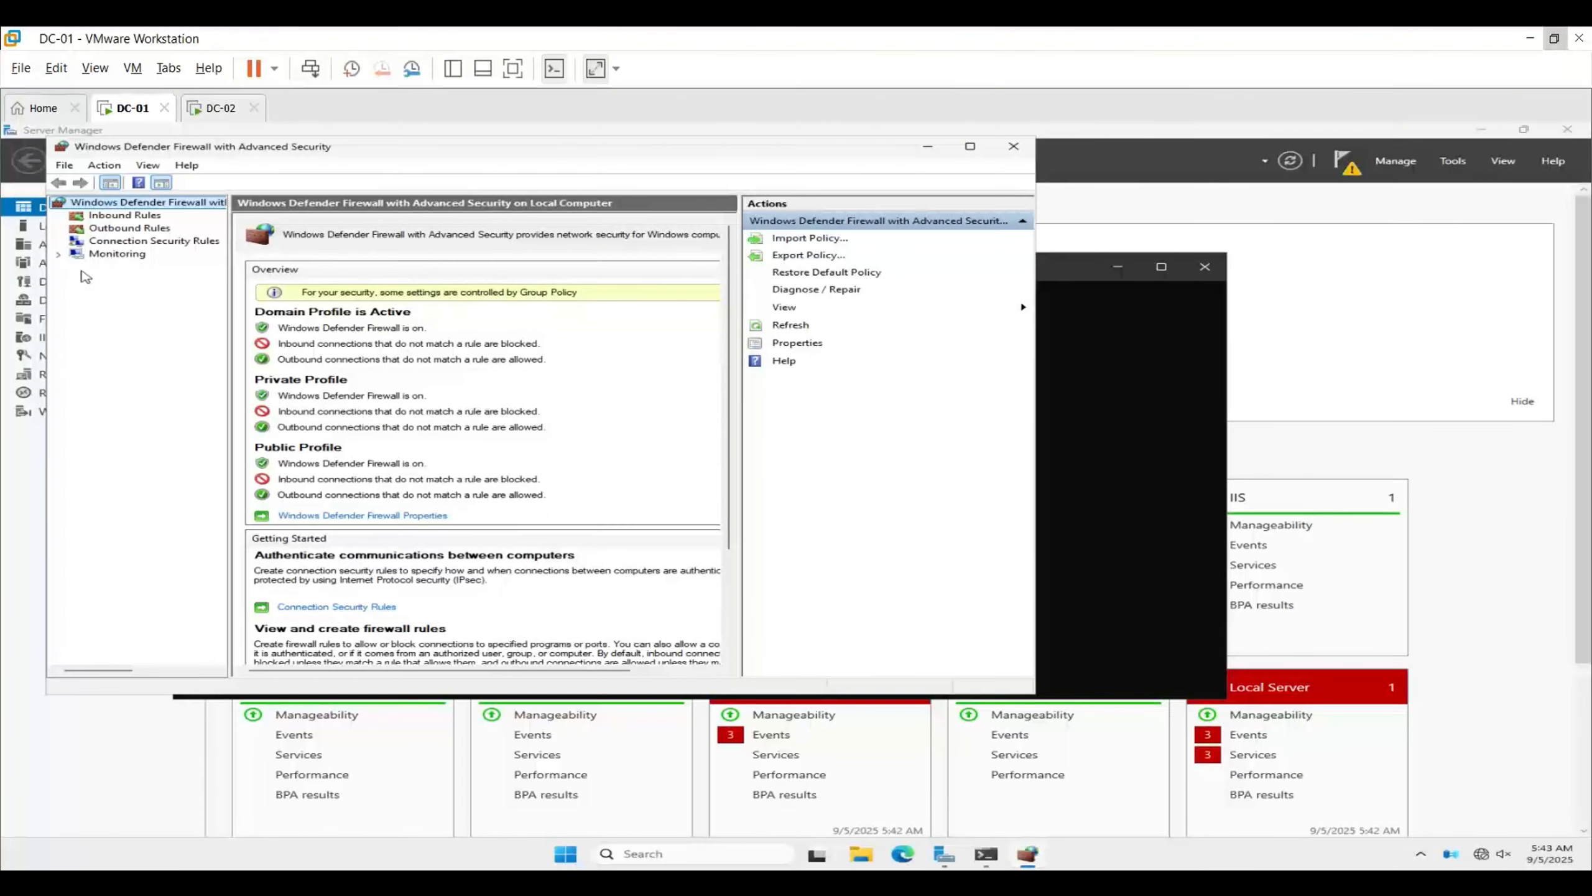
- Check the Main Mode and Quick Mode security associations under Monitoring in DC-01's firewall console
left_click(59, 254)
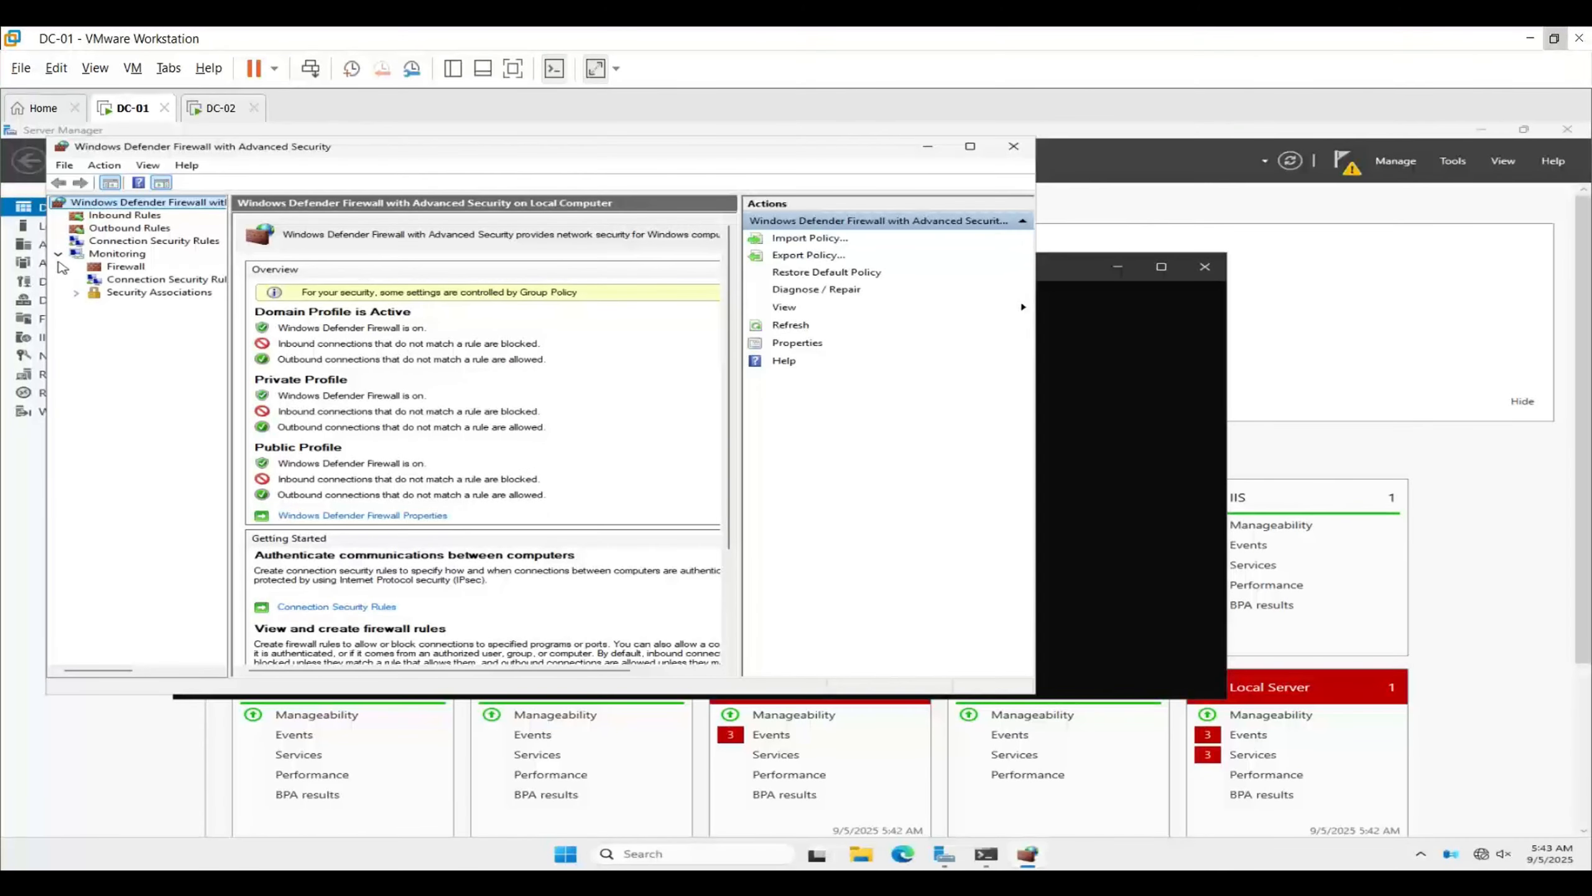
left_click(75, 294)
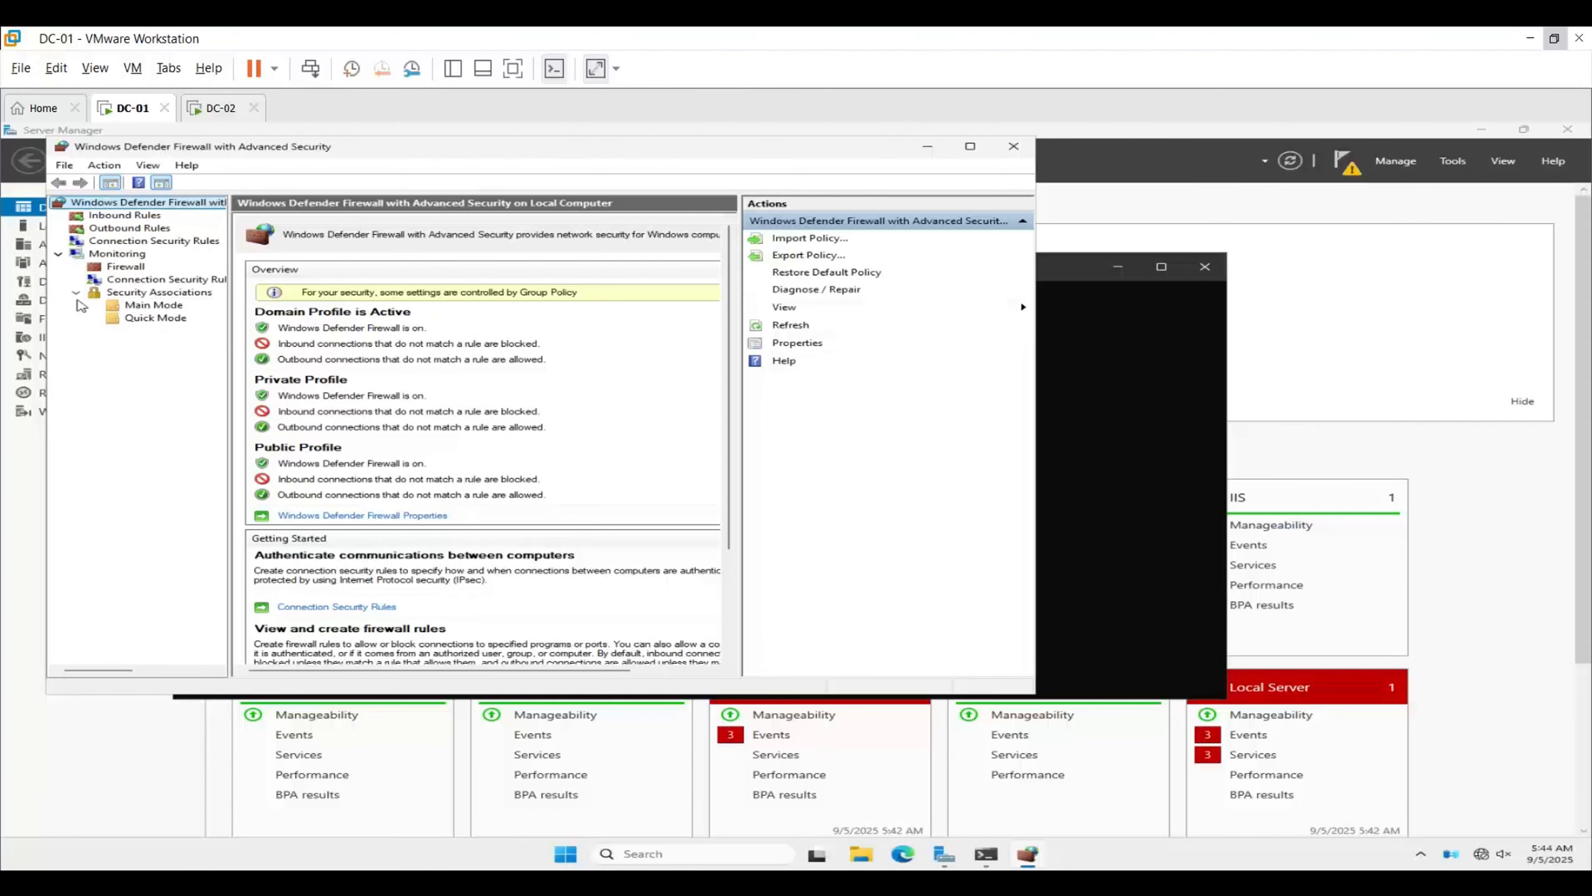
left_click(145, 306)
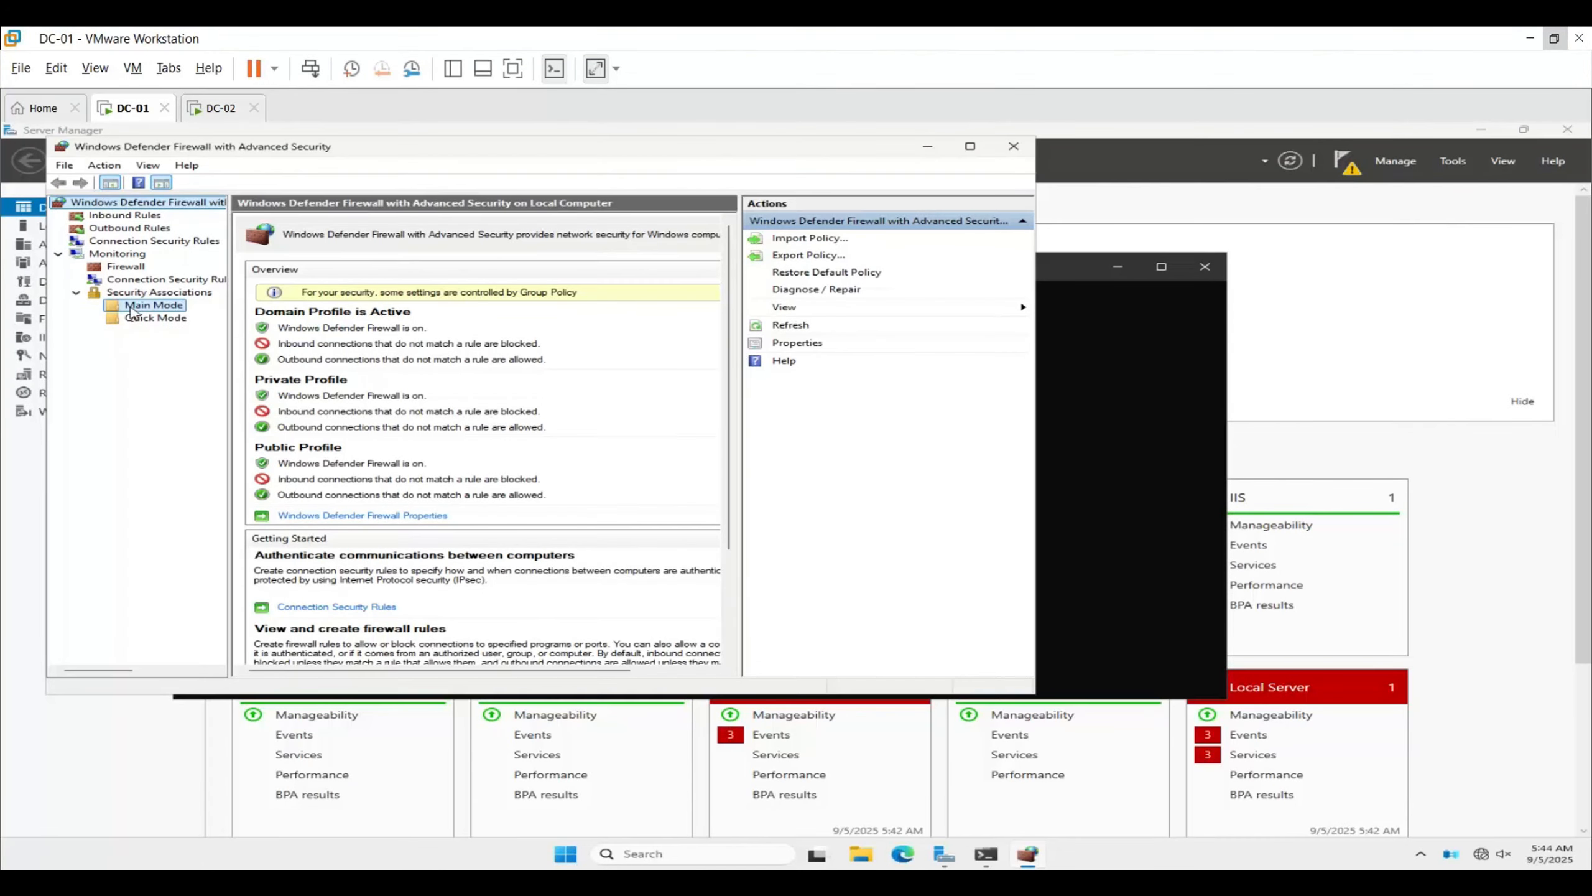
left_click(544, 239)
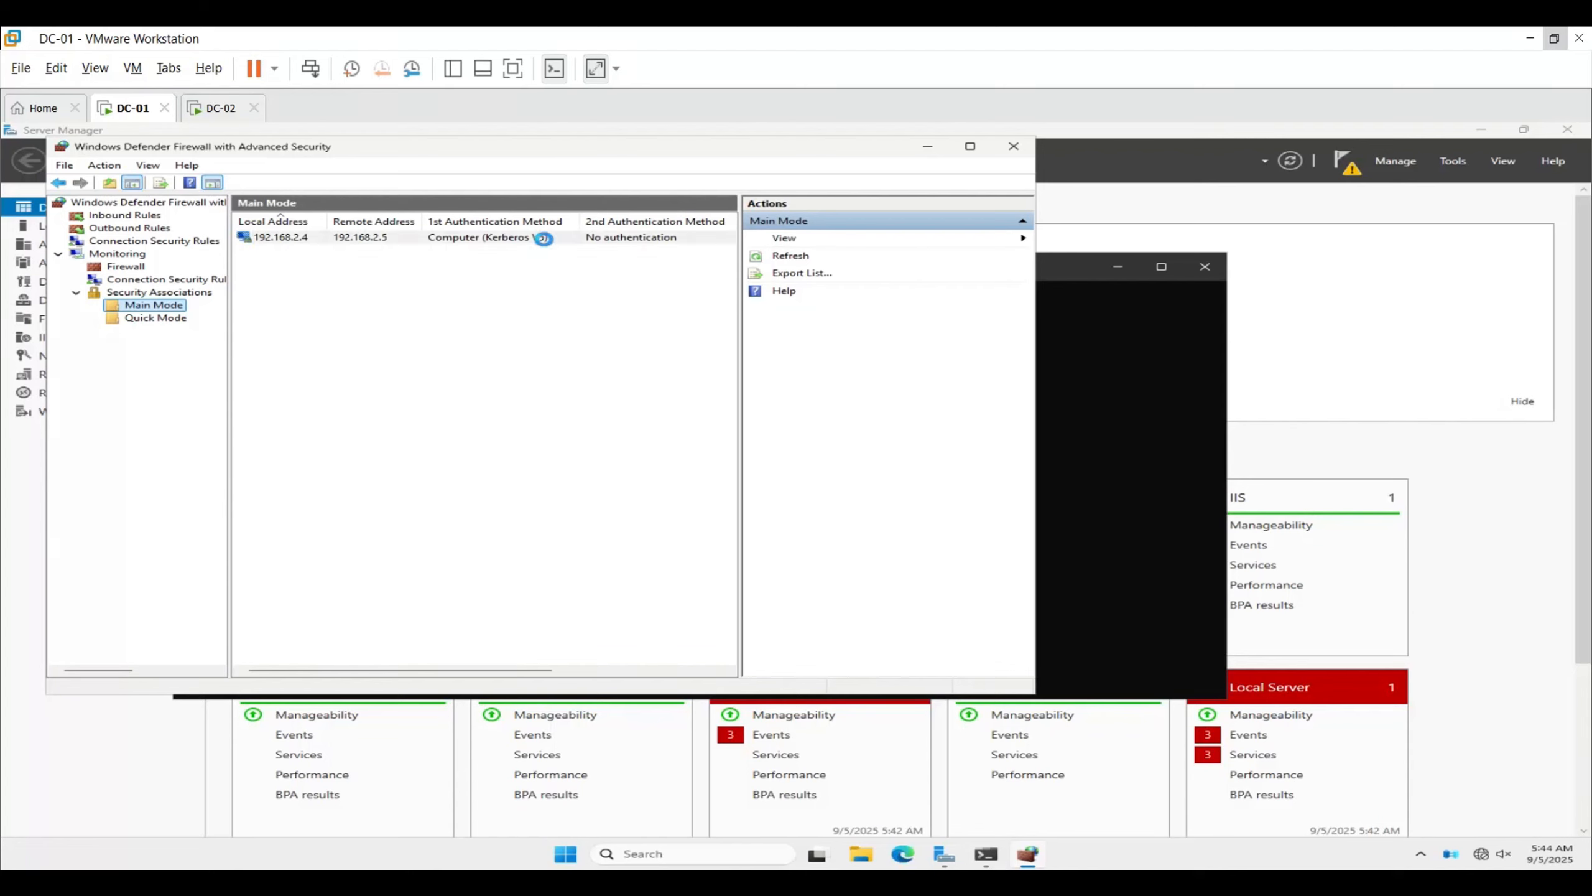
left_click(175, 319)
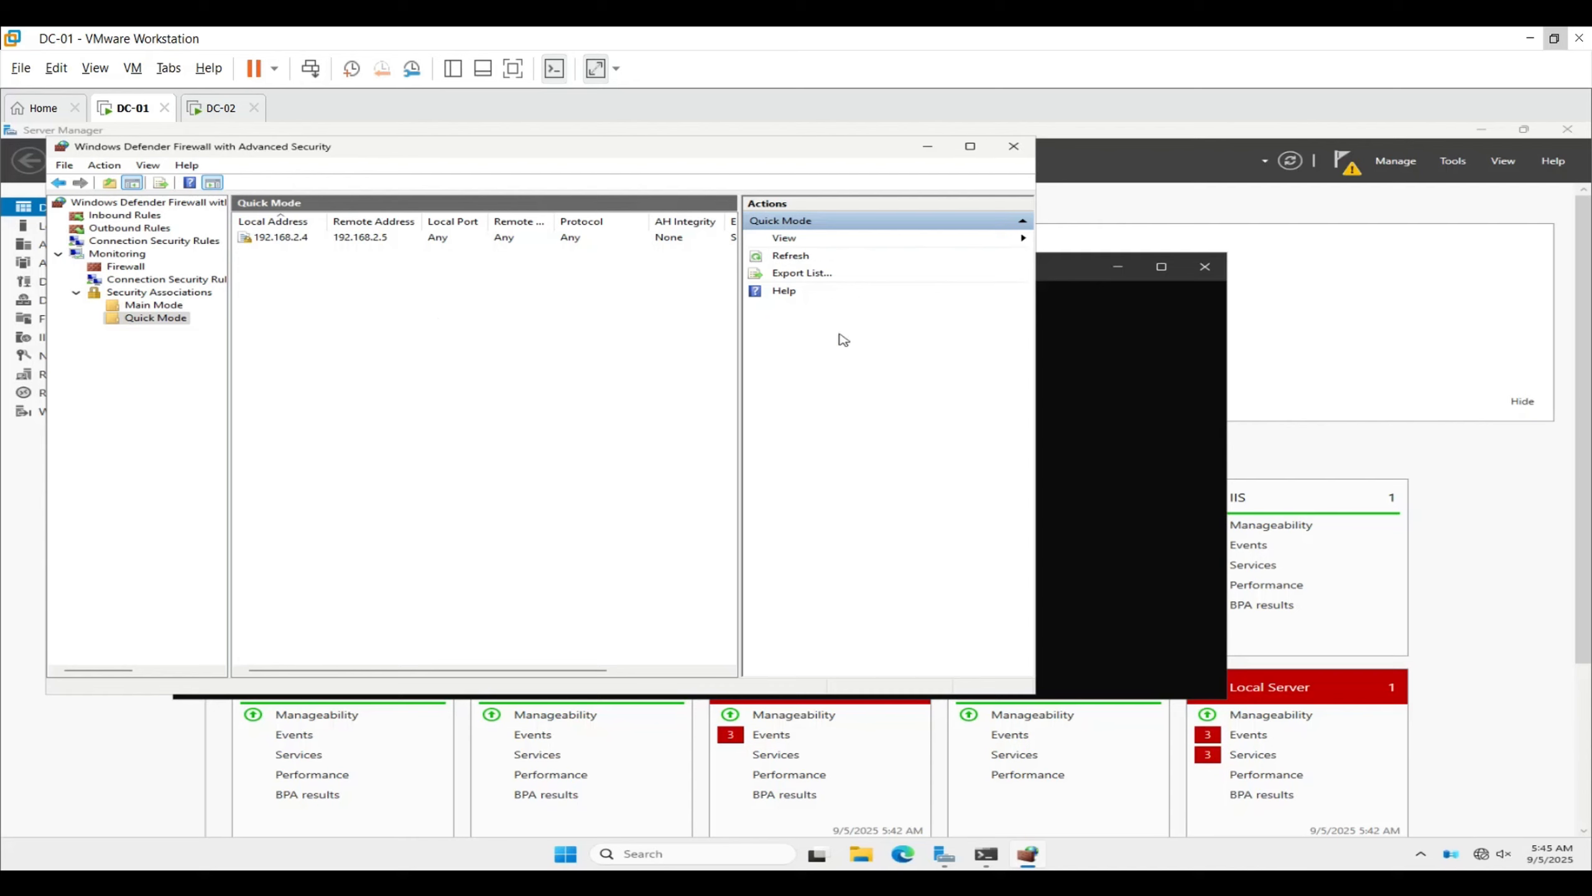
- In DC-01's PowerShell, run netsh advfirewall monitor show mmsa and netsh advfirewall monitor show qmsa to list the security associations
left_click(1095, 414)
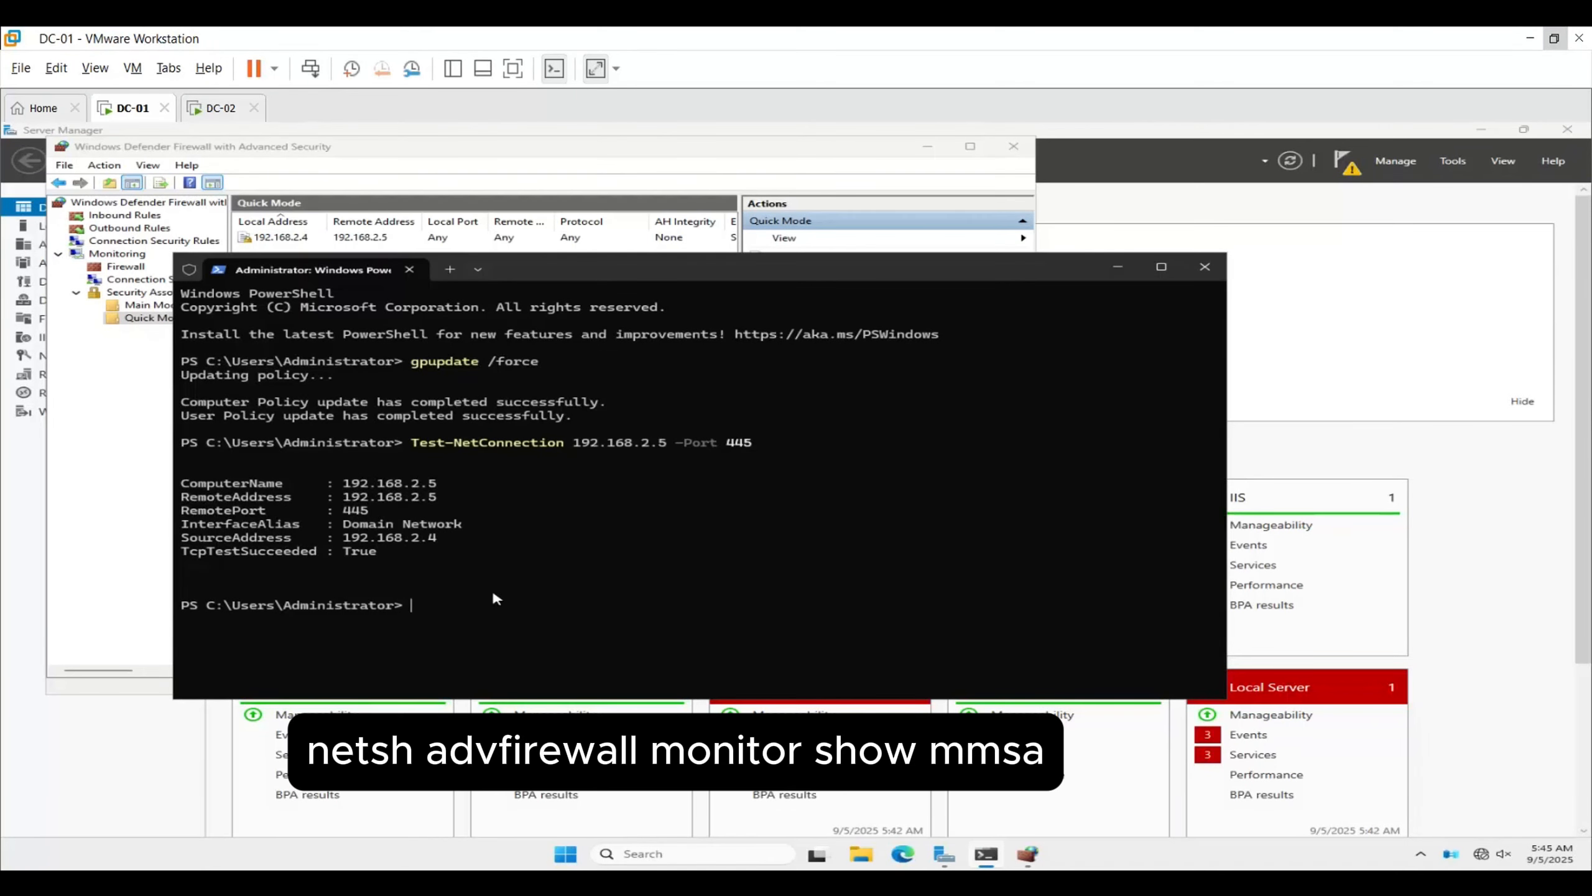
type("netsh advfirewall monitor show mmsa")
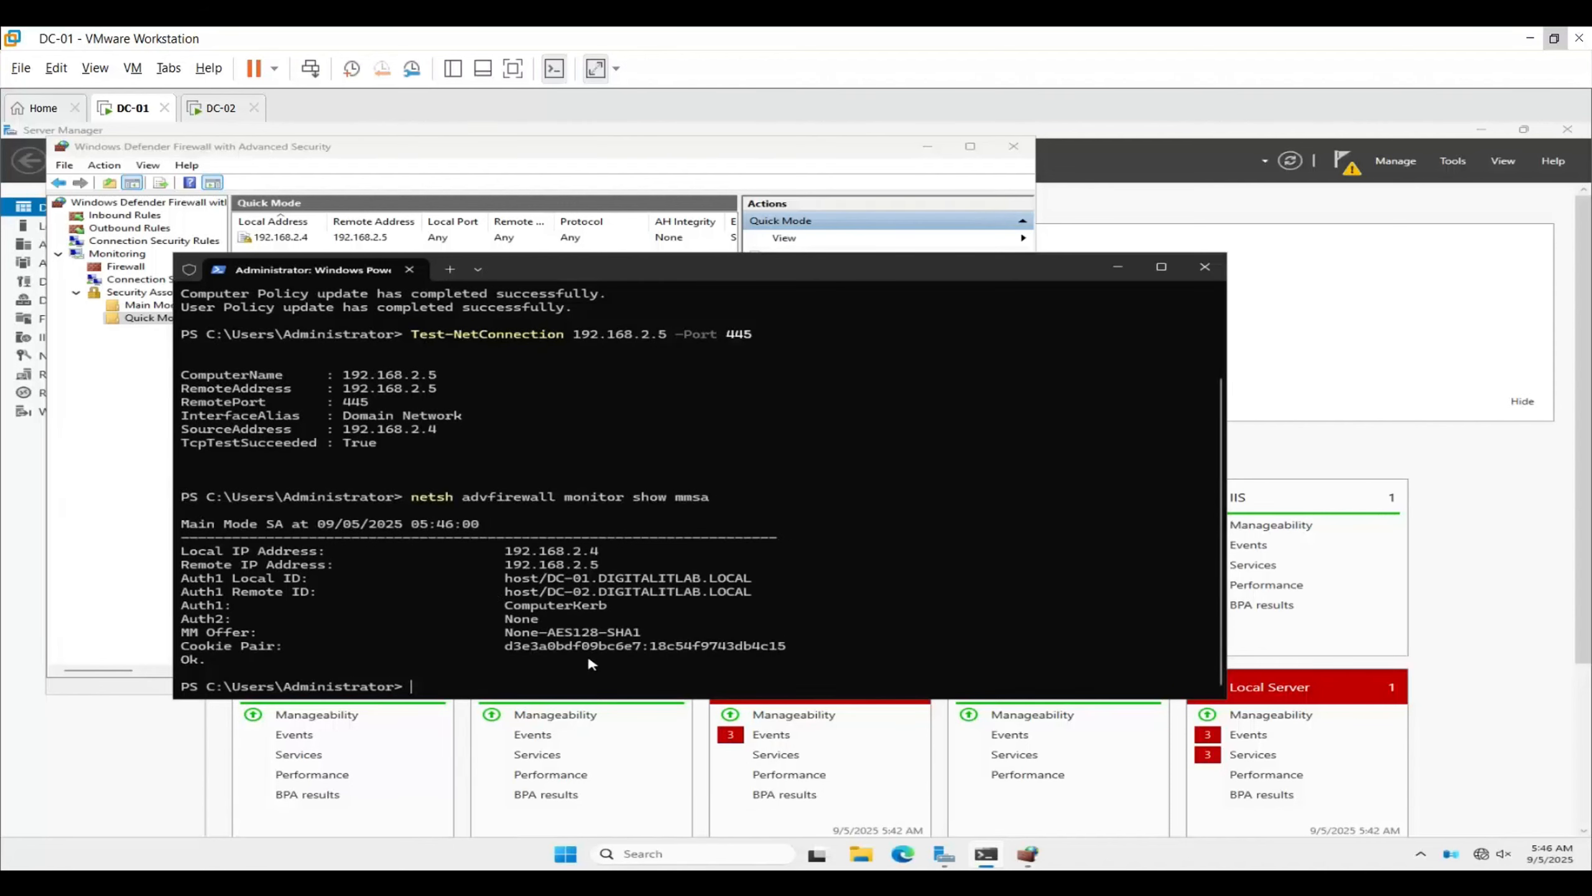
type("netsh ad")
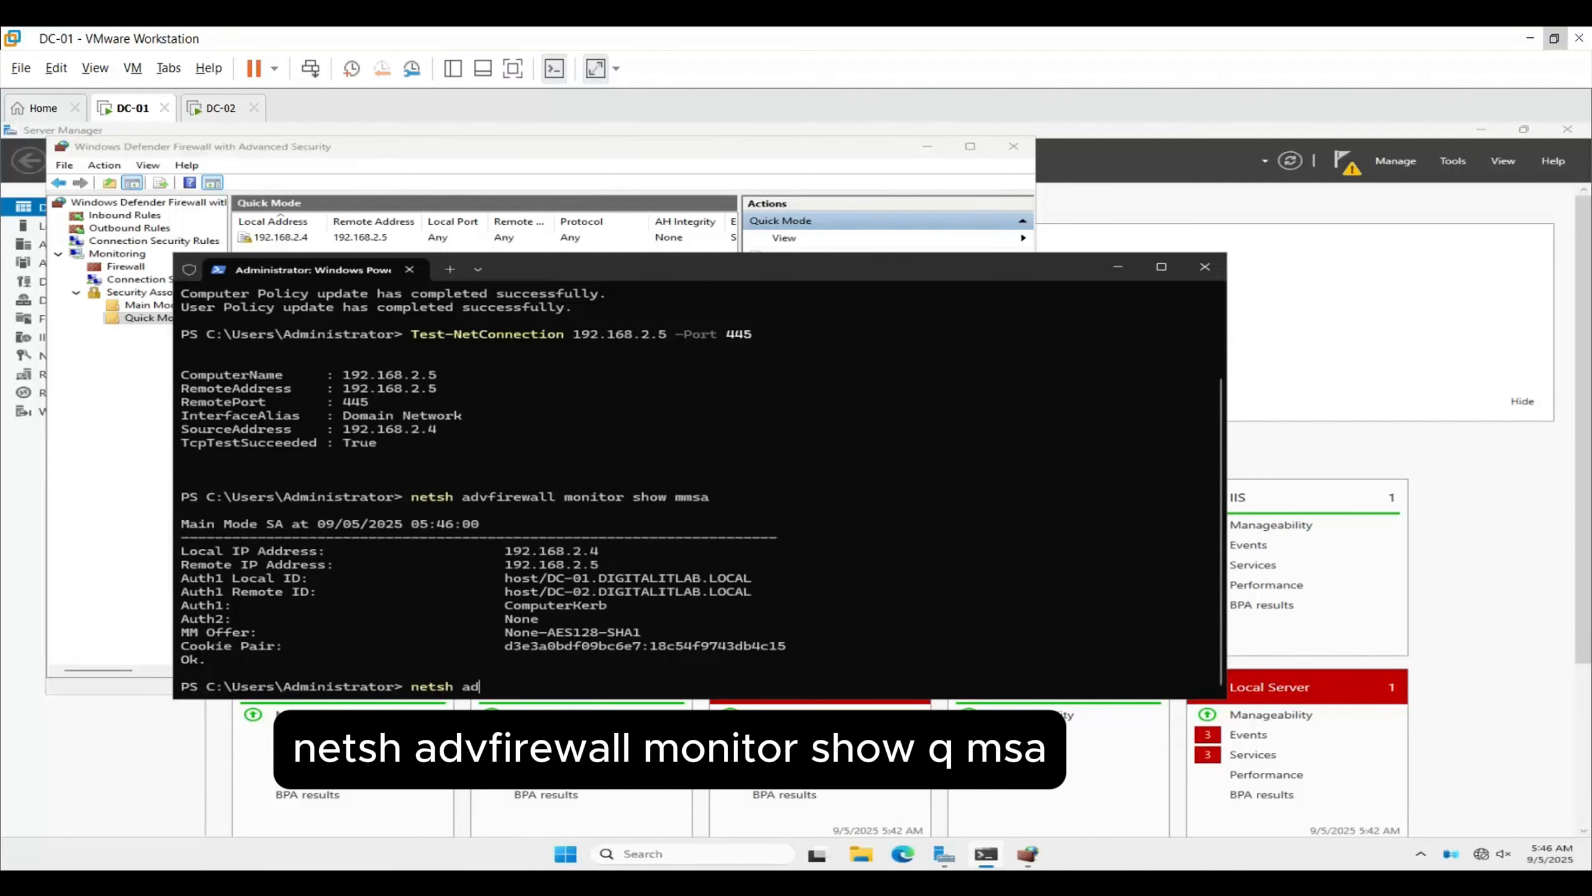
type("vfirewall monitor show qmsa")
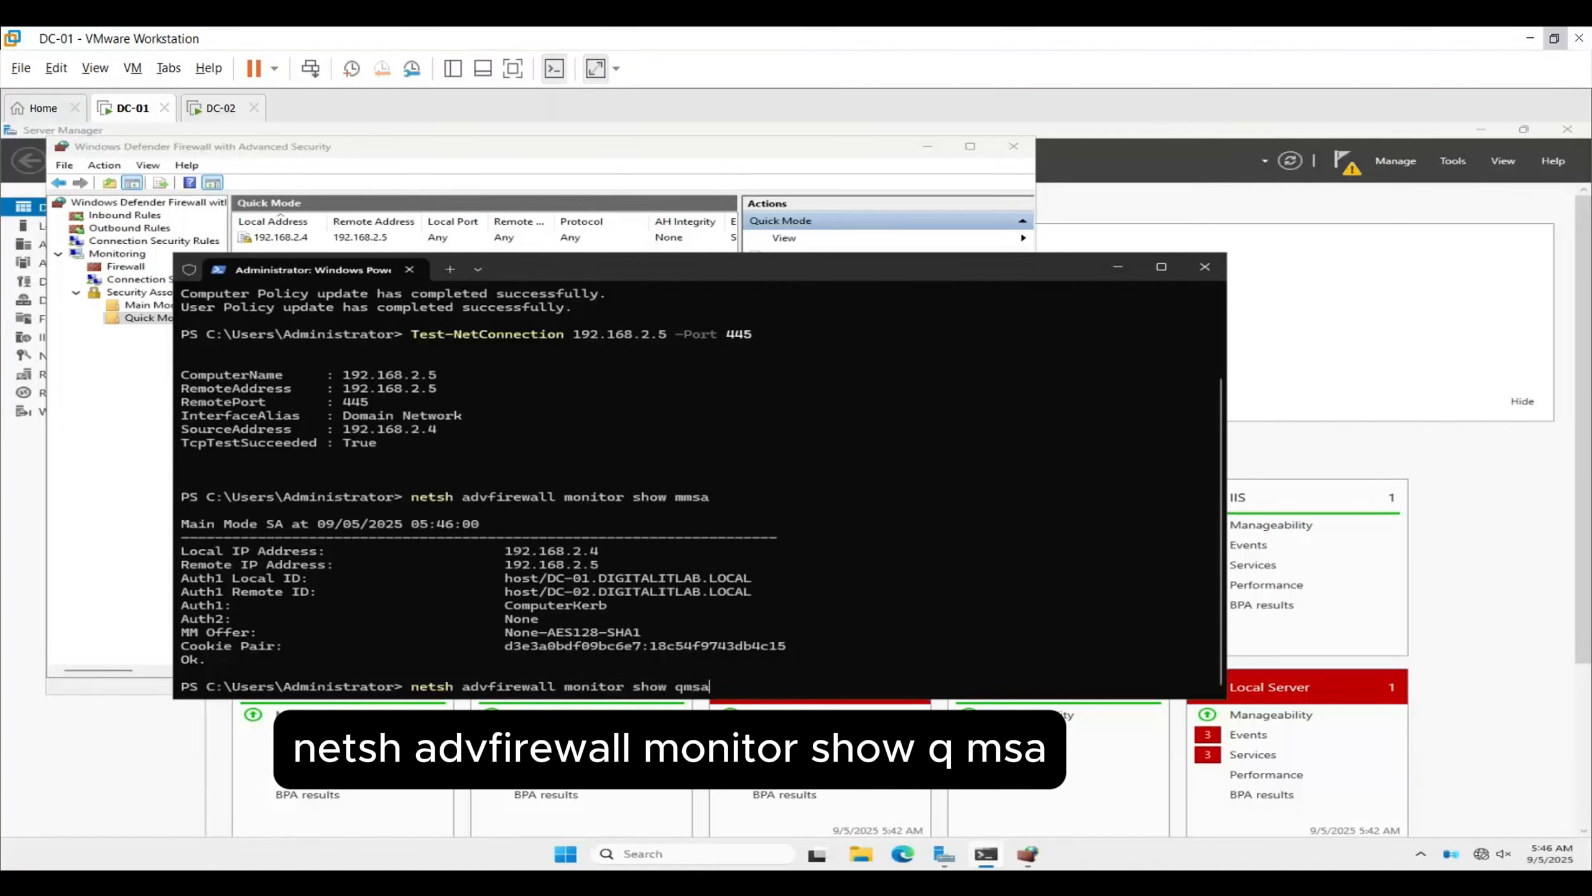
key("Return")
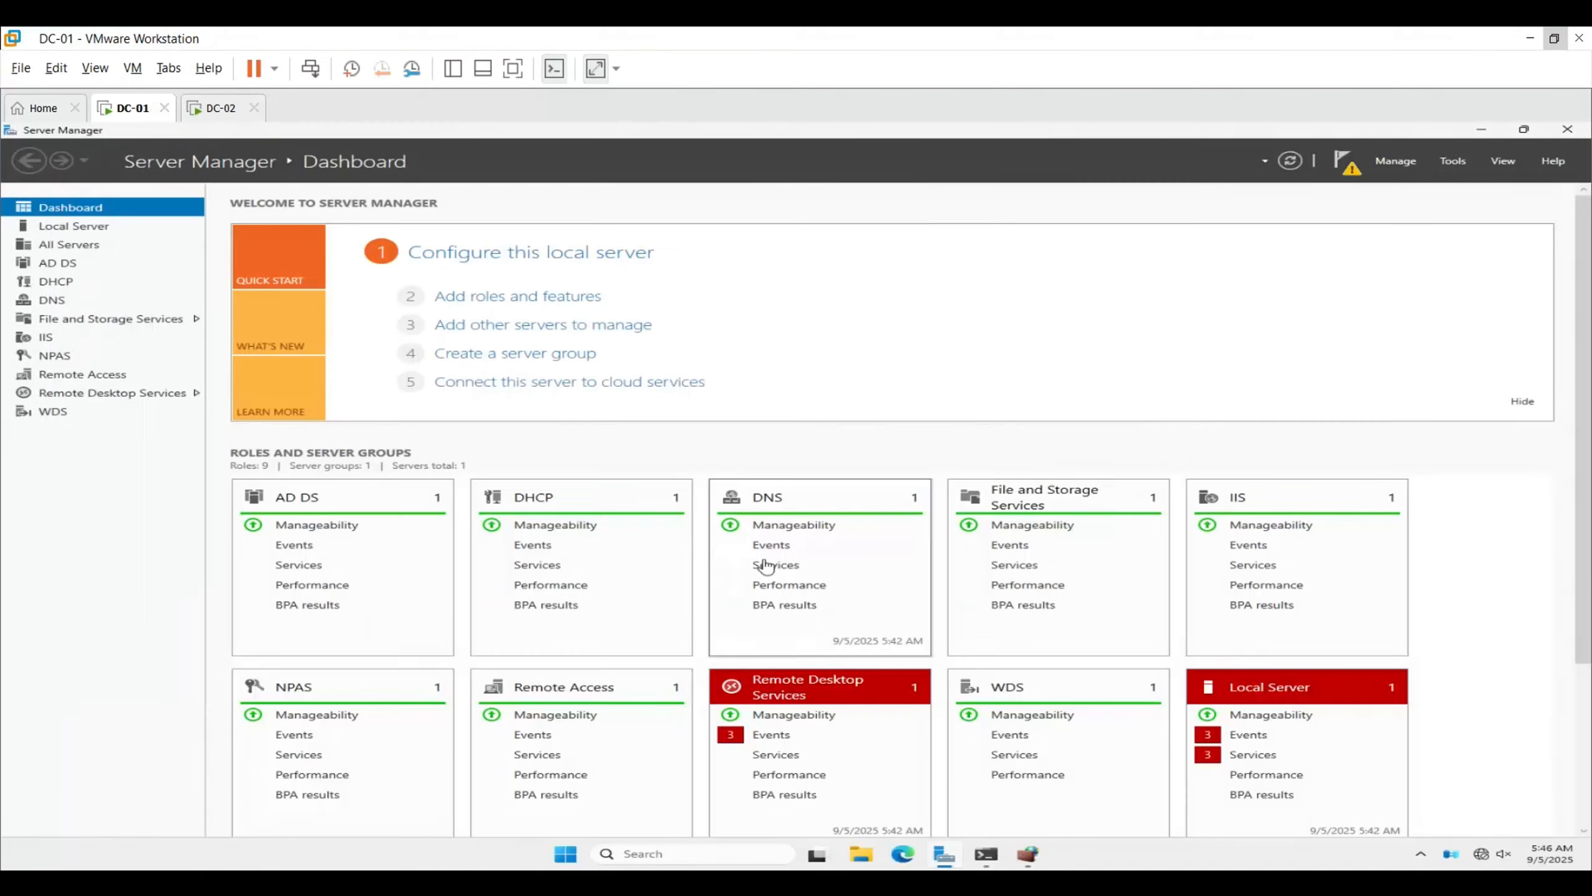
- Switch to DC-02 and list its main mode security associations in PowerShell with netsh advfirewall monitor show mmsa
left_click(215, 107)
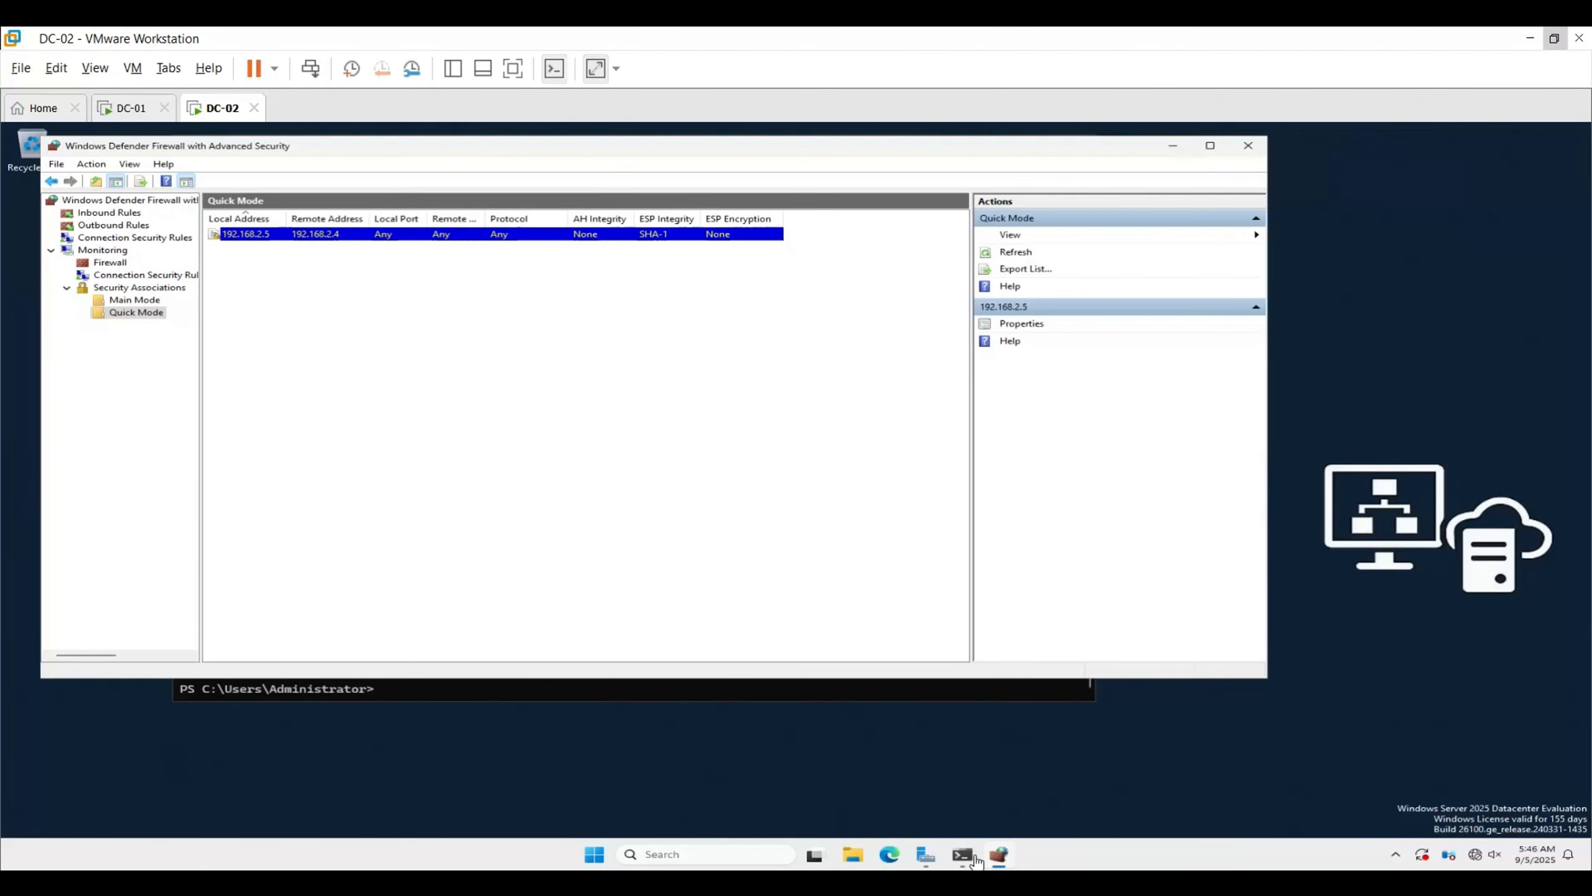
left_click(962, 853)
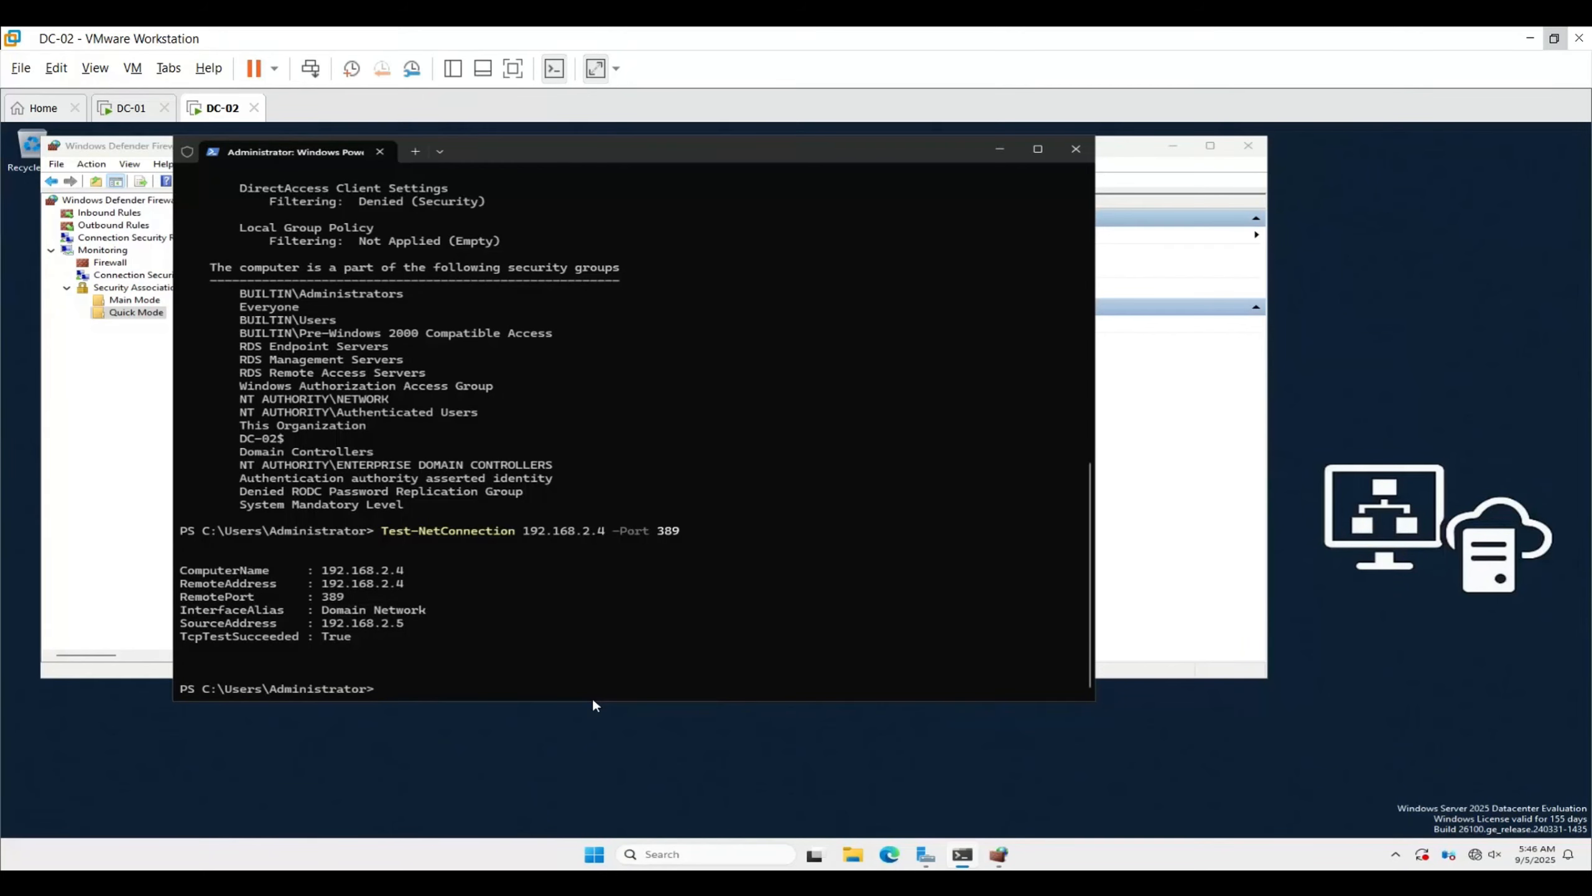
type("netsh ")
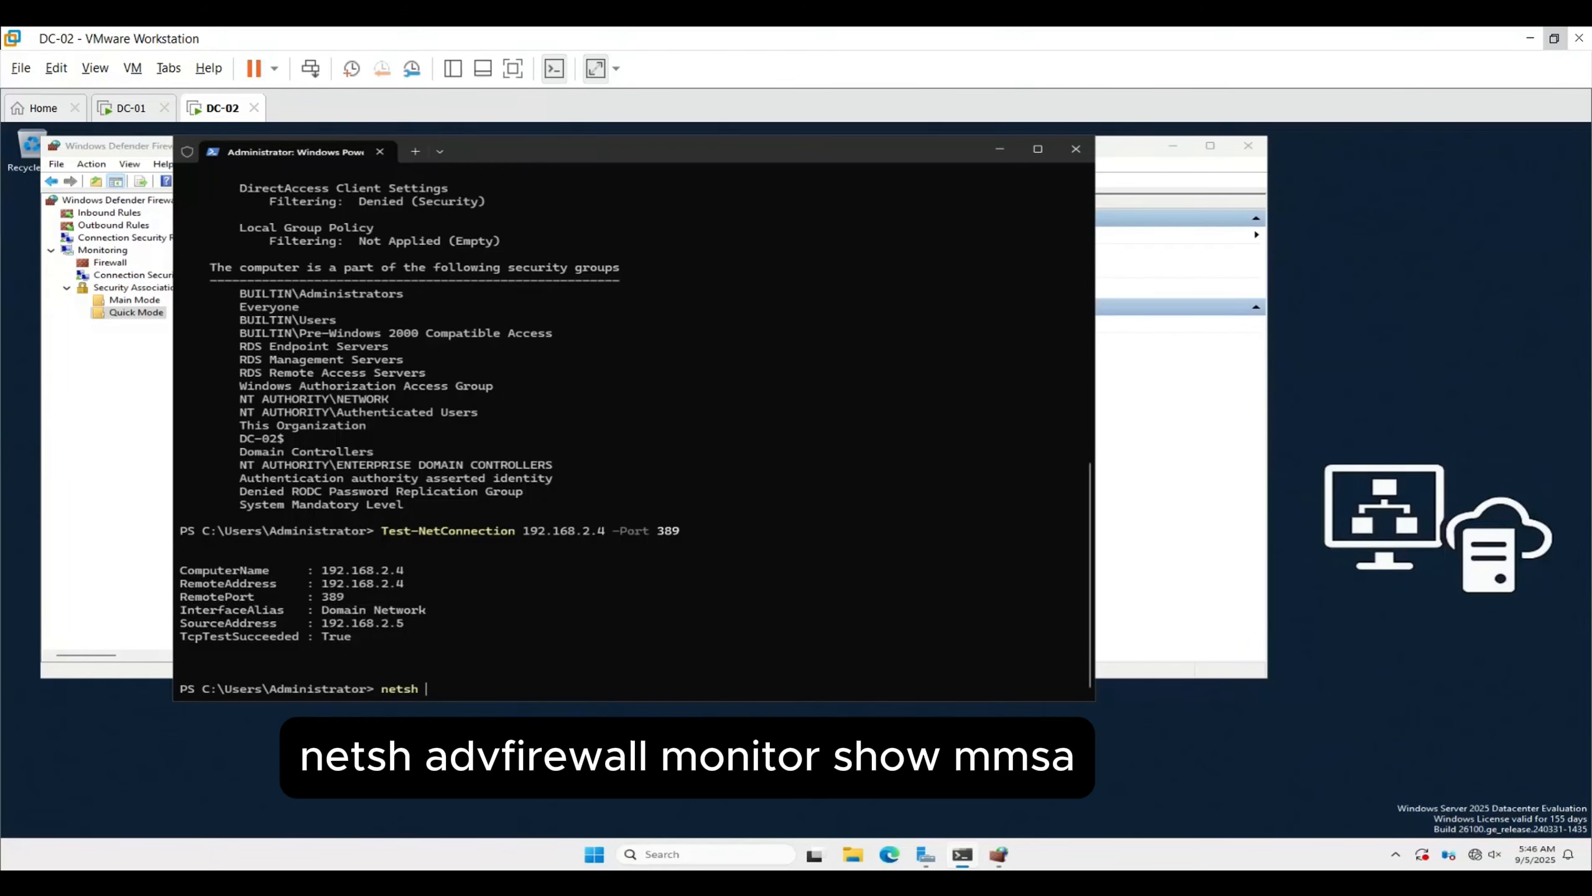
type("advfrrwall")
key("Right")
type("e")
key("End")
type("monitor show mmsa")
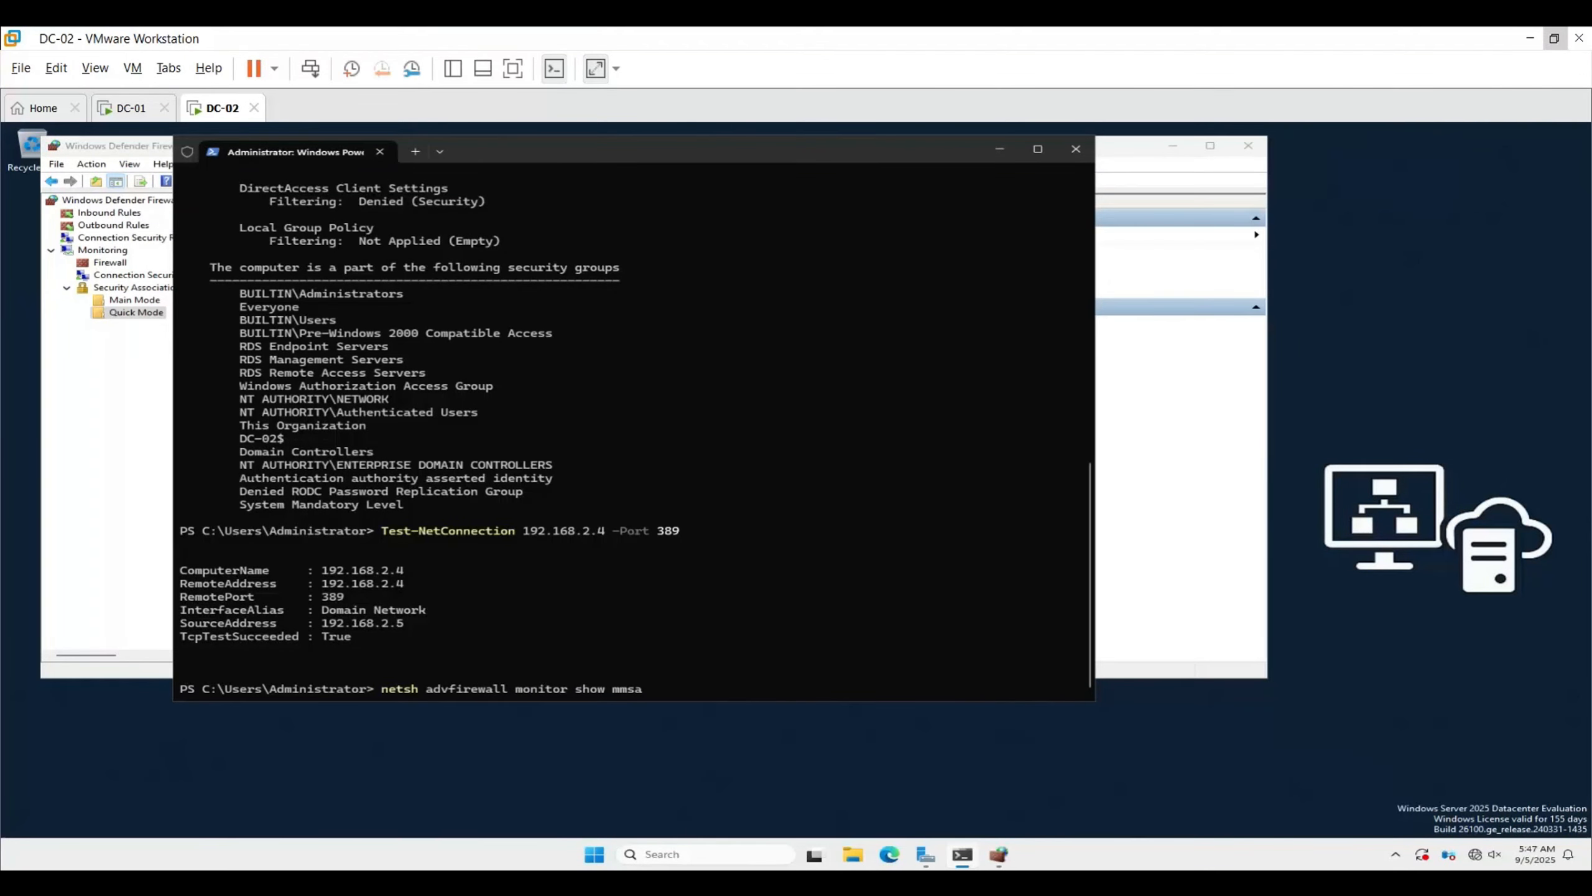
key("Return")
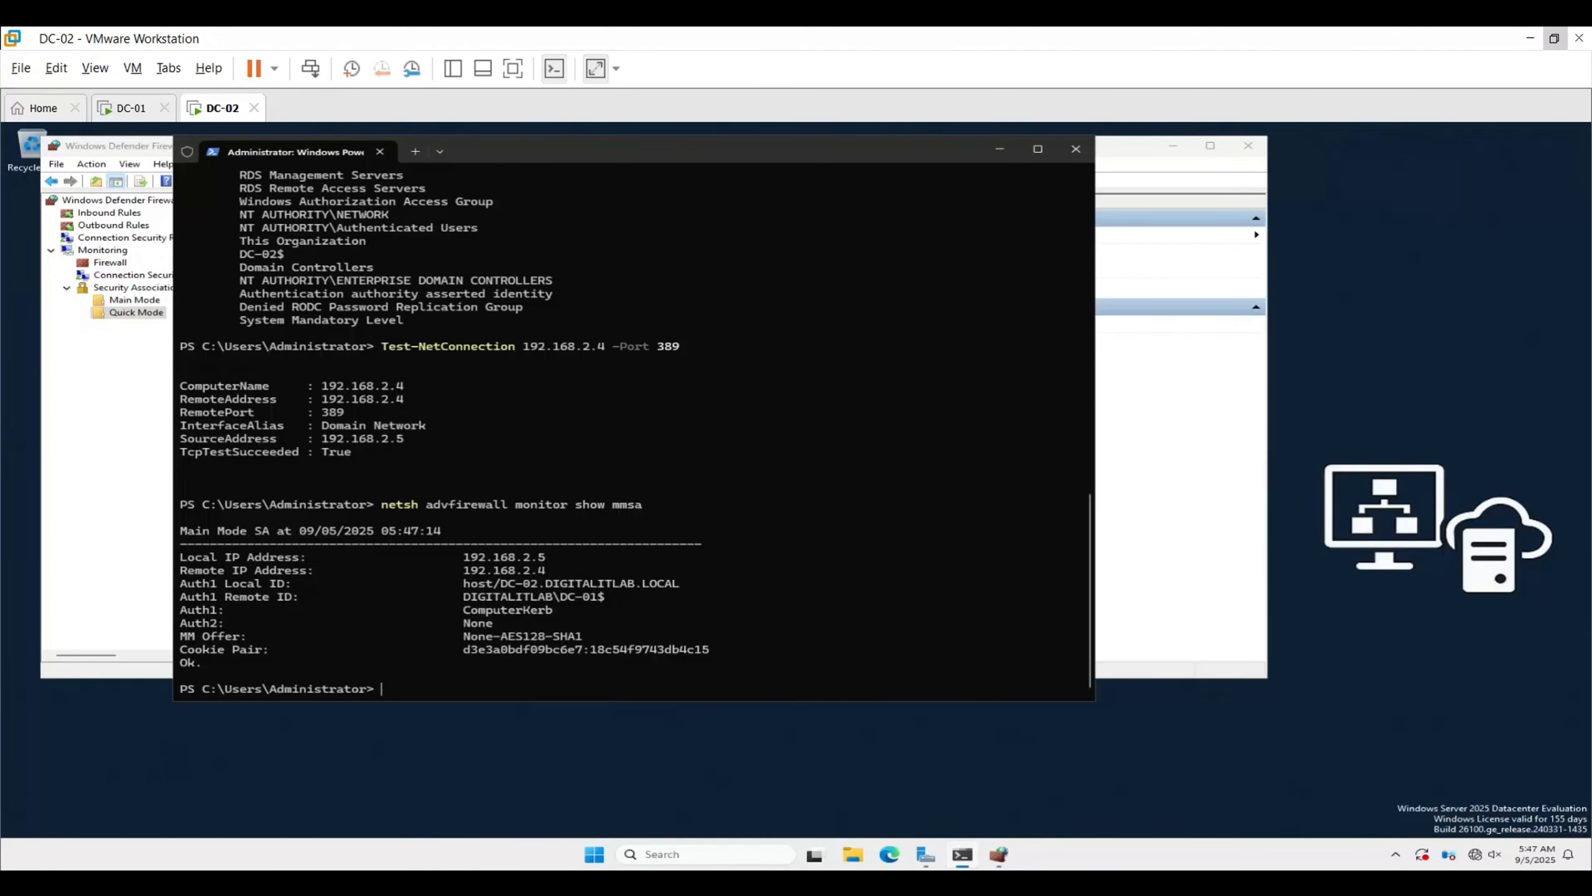
- List DC-02's quick mode security associations with netsh advfirewall monitor show qmsa
type("netsh advfirewall monitor")
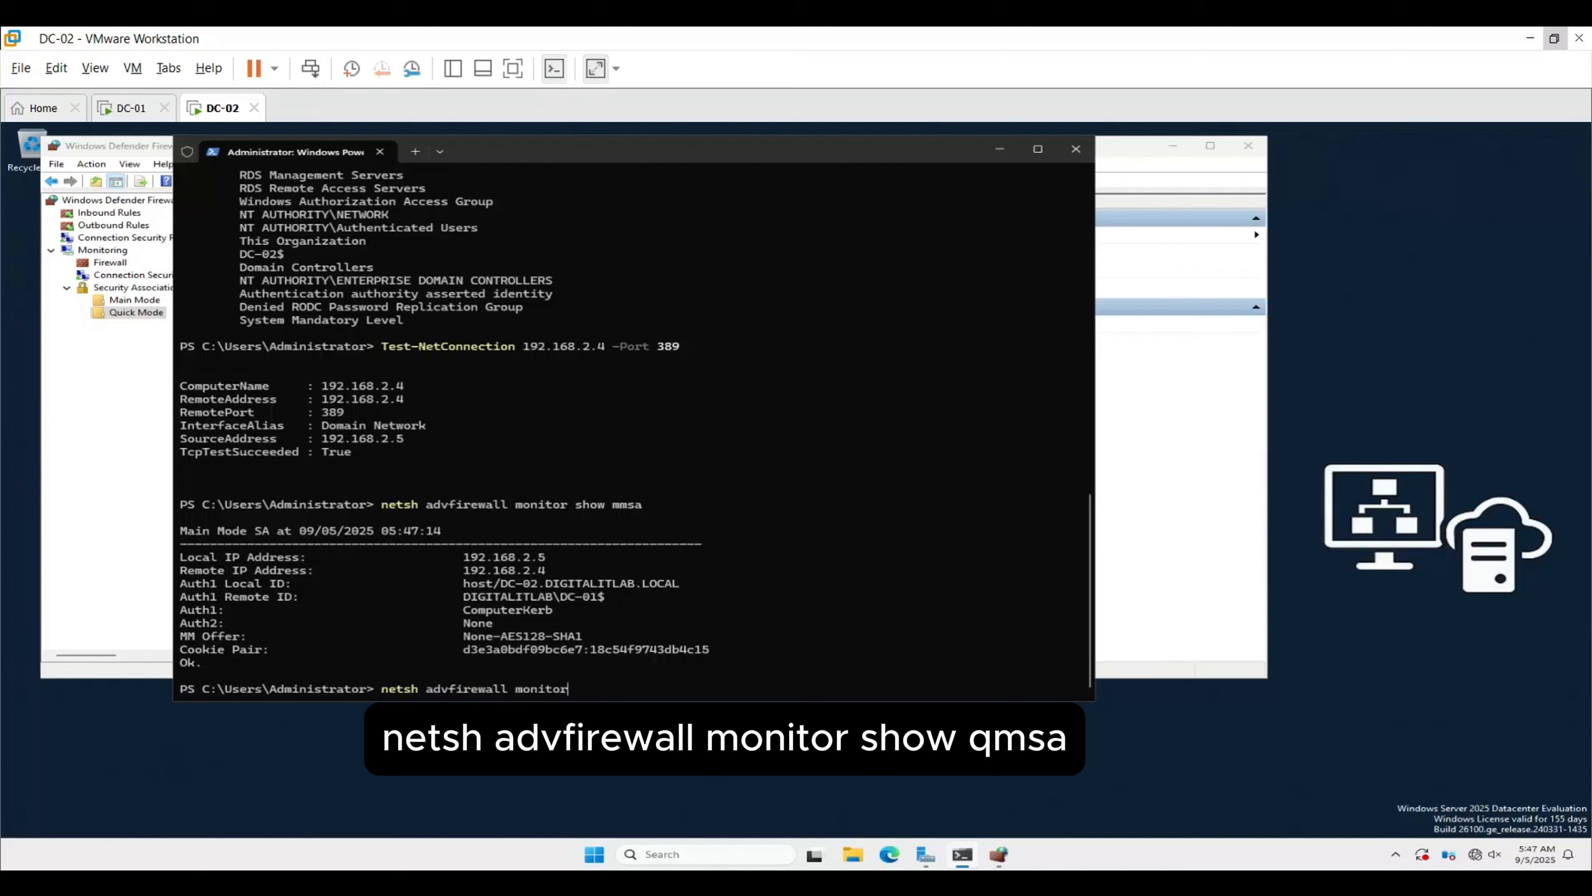
type(" show qmsa")
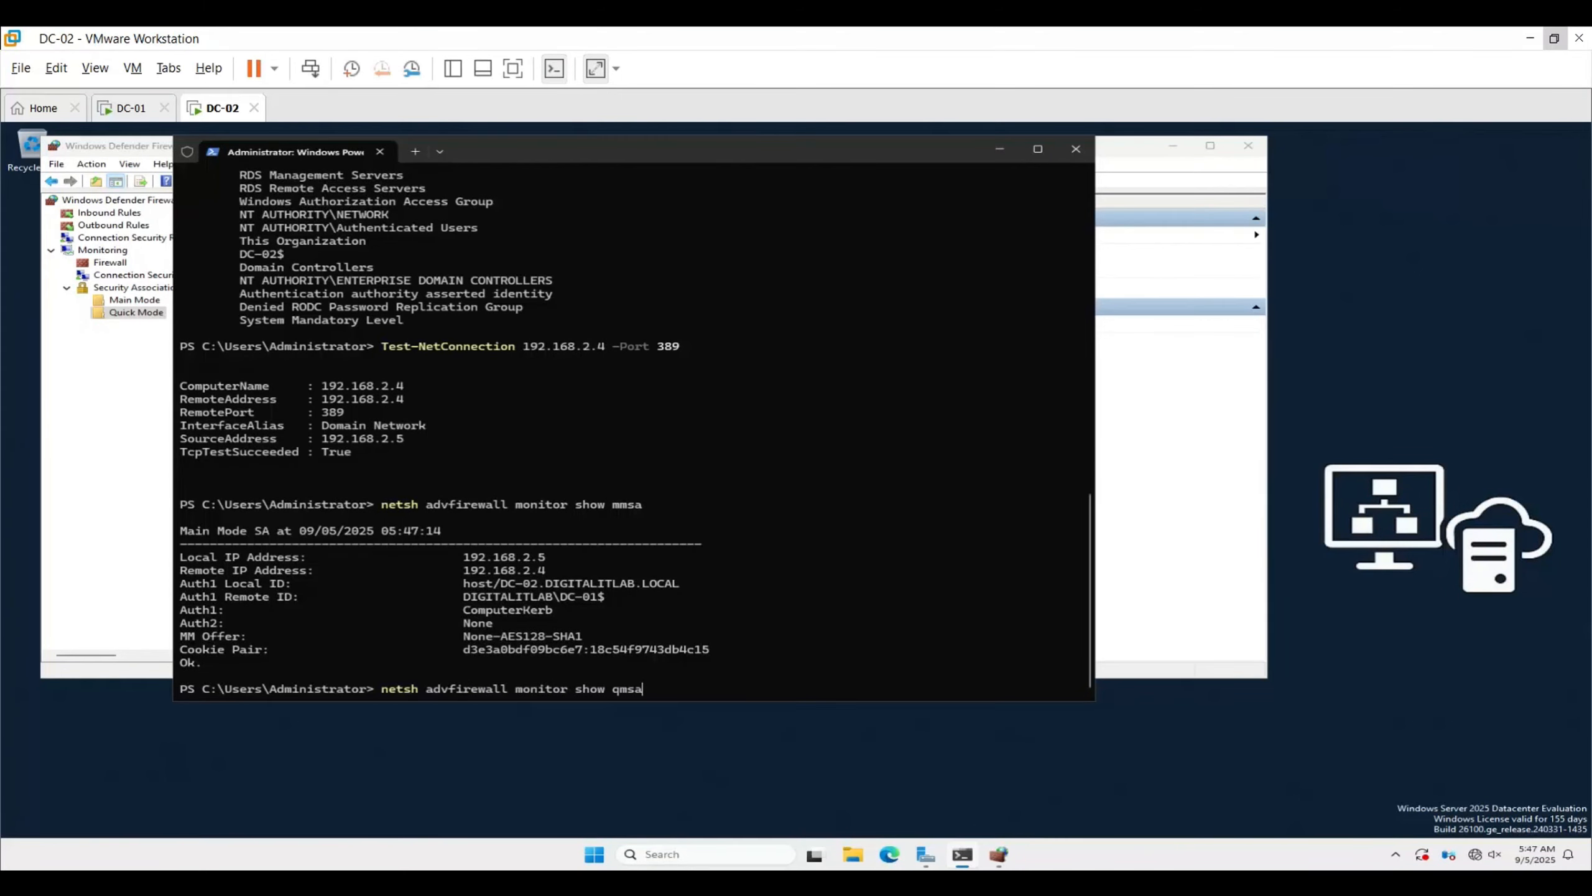
key("Return")
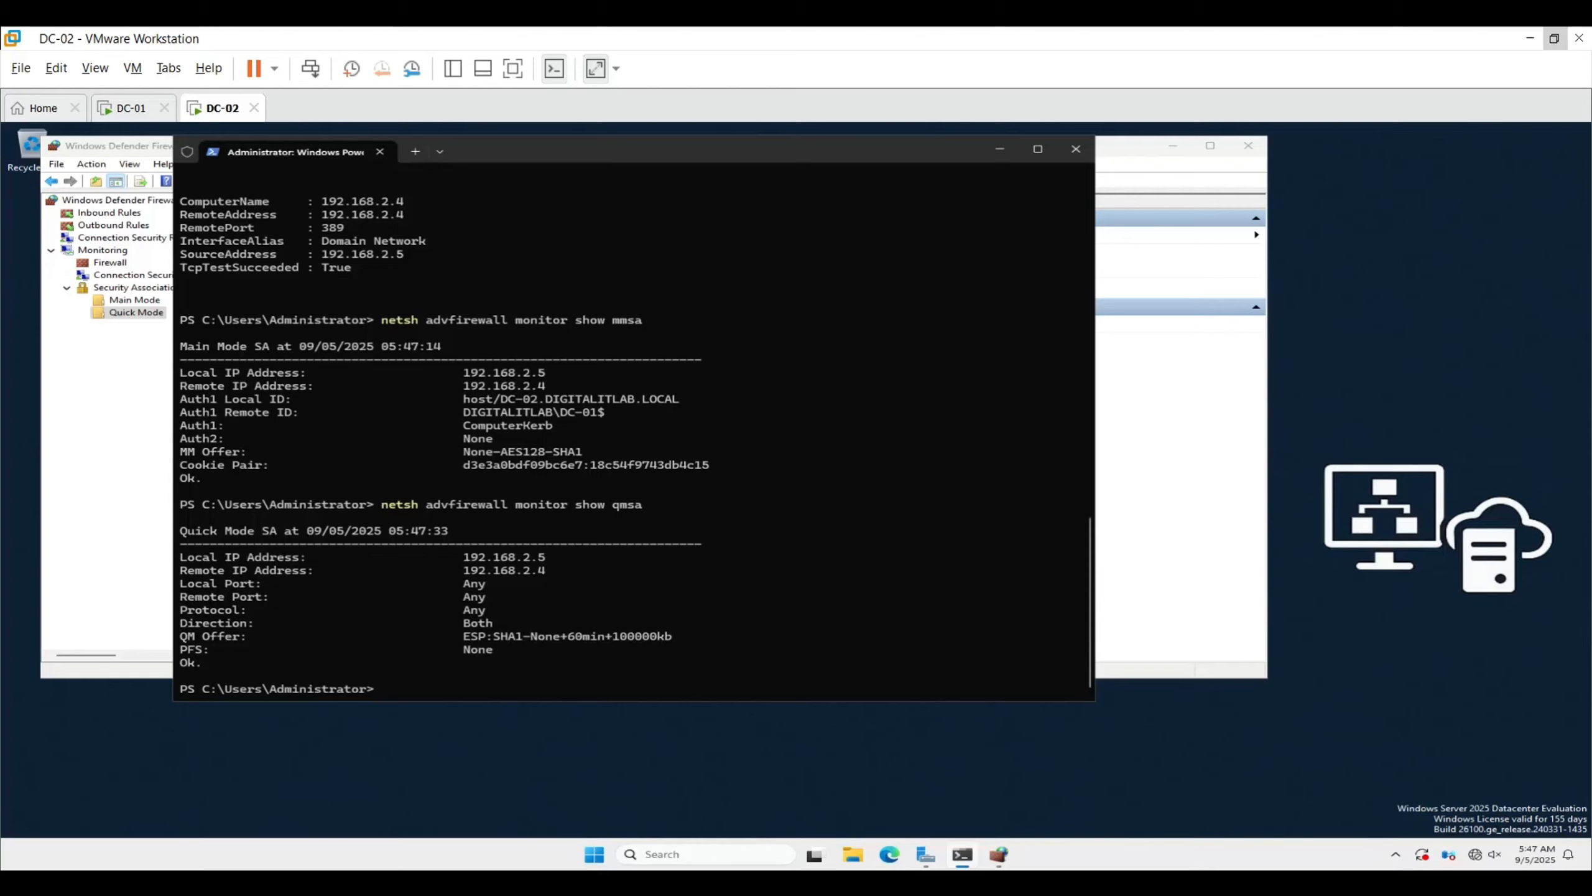